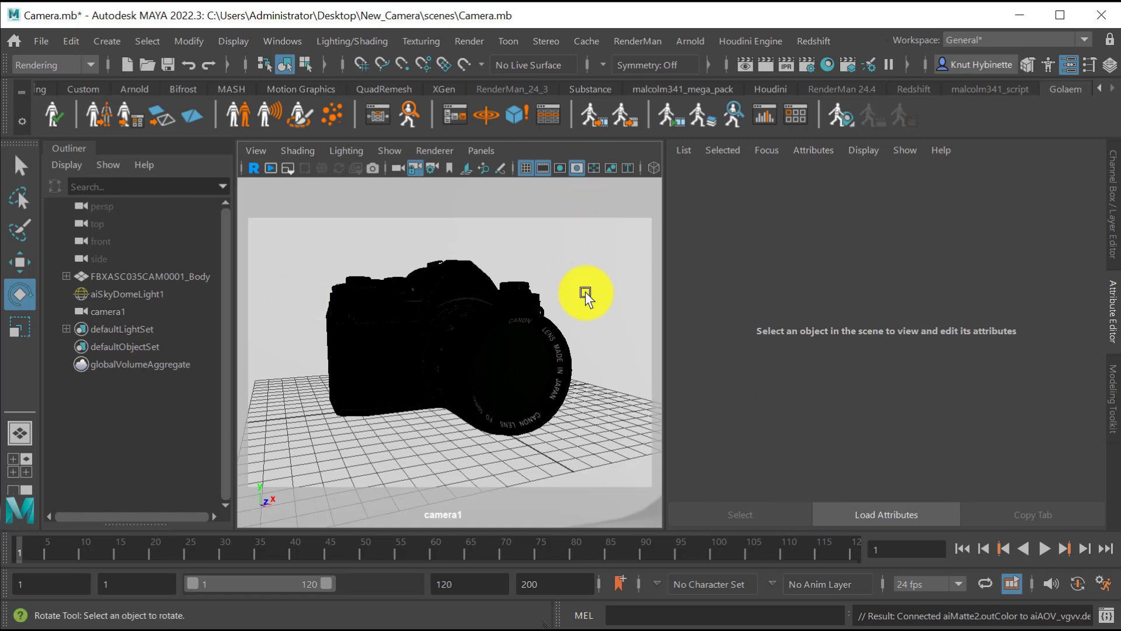
Inspect the existing camera scene in the perspective view, selecting and framing the sky dome light around the model.
{"action": "left_click_drag", "start_coordinate": [583, 337], "coordinate": [542, 342], "text": "alt"}
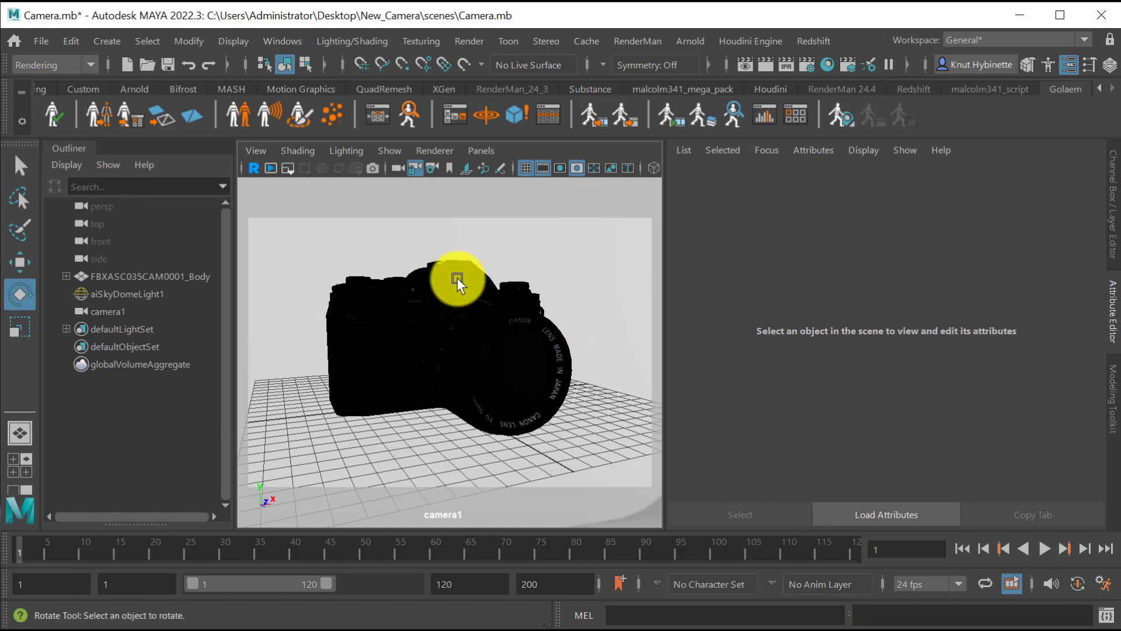
{"action": "key", "text": "space"}
{"action": "left_click_drag", "start_coordinate": [458, 279], "coordinate": [453, 229]}
{"action": "left_click_drag", "start_coordinate": [542, 337], "coordinate": [413, 202], "text": "alt"}
{"action": "left_click", "coordinate": [414, 202]}
{"action": "key", "text": "f"}
{"action": "left_click_drag", "start_coordinate": [401, 346], "coordinate": [445, 426], "text": "alt"}
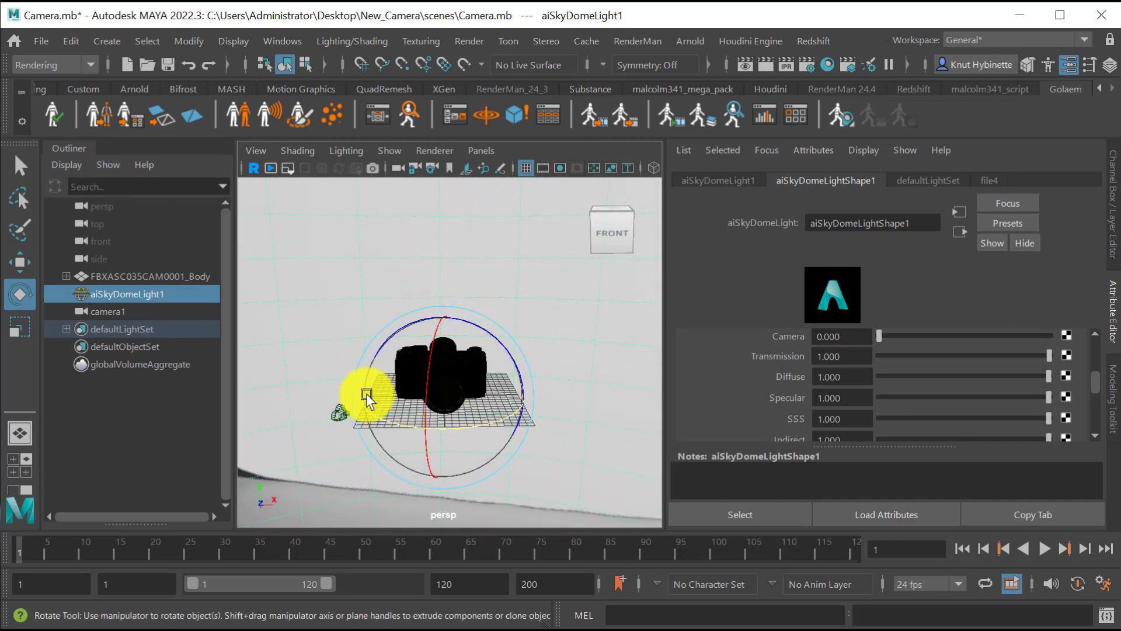
Start a new empty scene without saving the changes to the current one.
{"action": "left_click", "coordinate": [41, 40]}
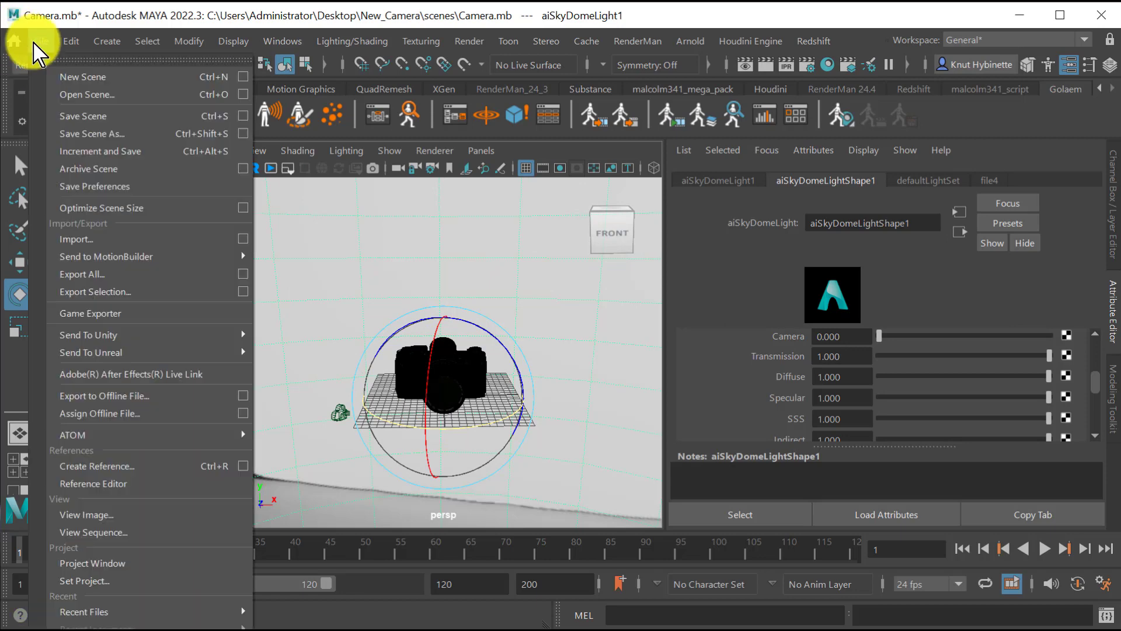
{"action": "left_click", "coordinate": [107, 41]}
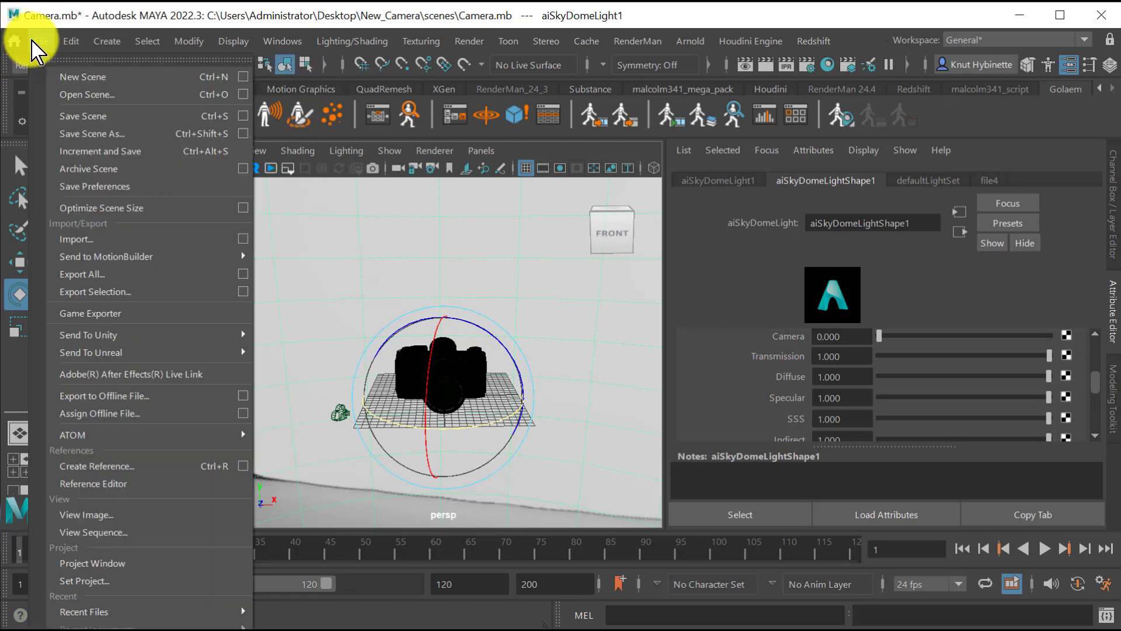
{"action": "left_click", "coordinate": [34, 42]}
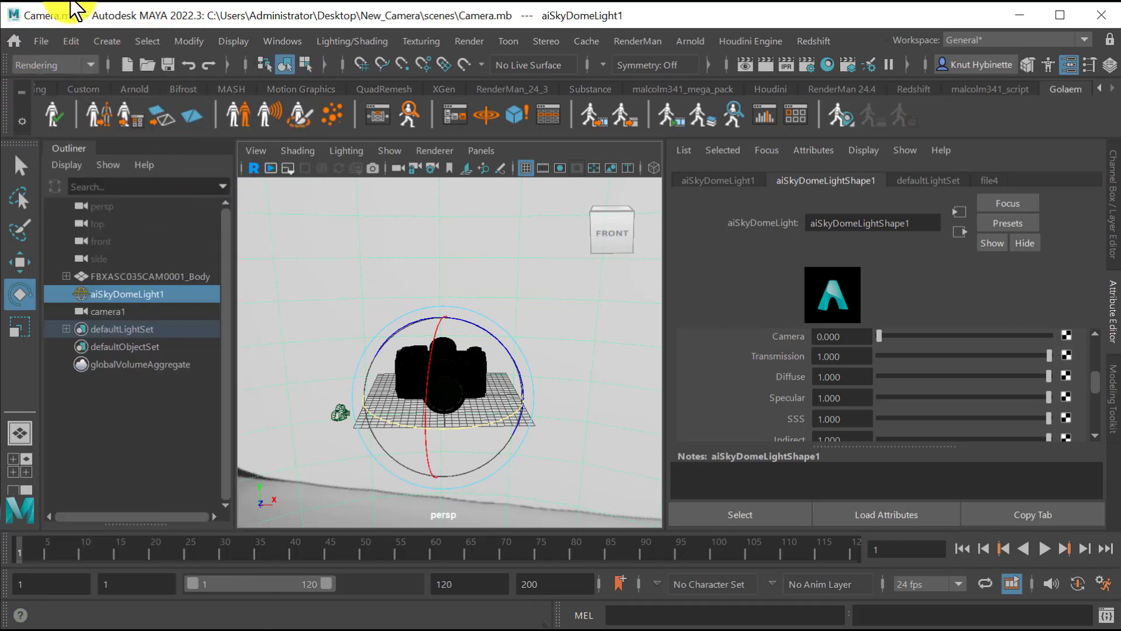
{"action": "left_click", "coordinate": [44, 45]}
{"action": "left_click", "coordinate": [68, 75]}
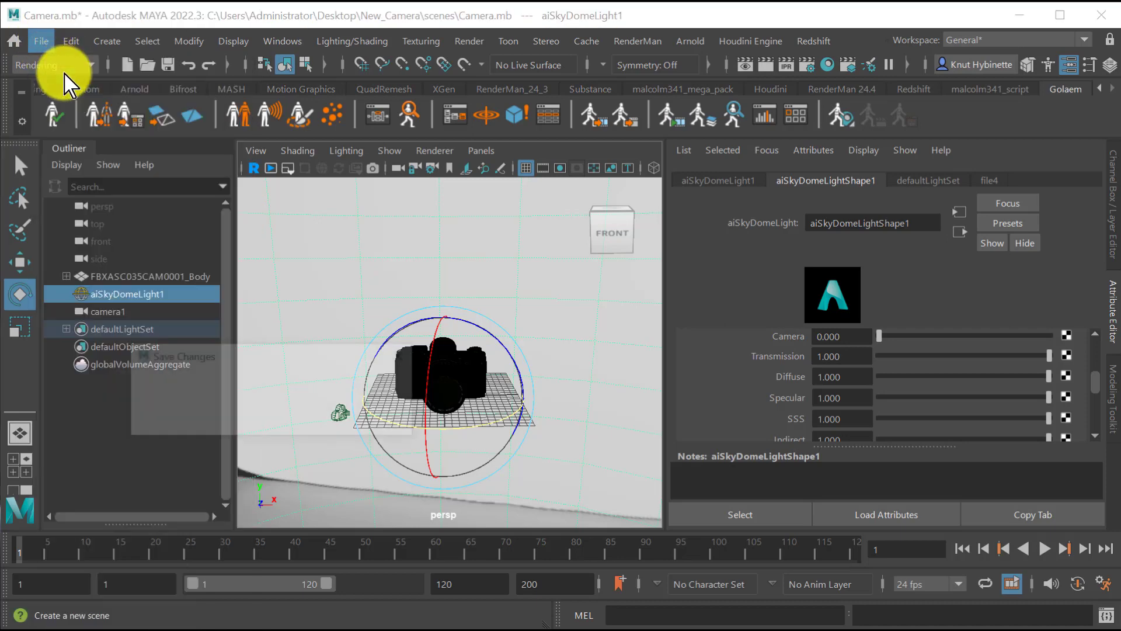
{"action": "left_click", "coordinate": [272, 420]}
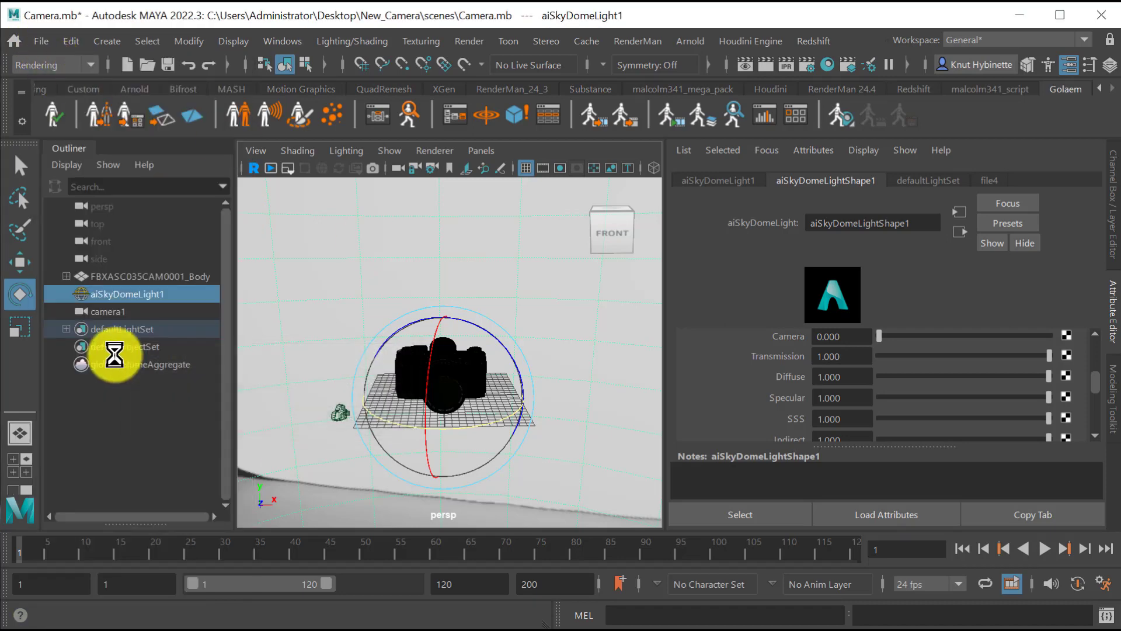
Create a new project named New_Camera2 on the Desktop with the default folder locations.
{"action": "left_click", "coordinate": [51, 41]}
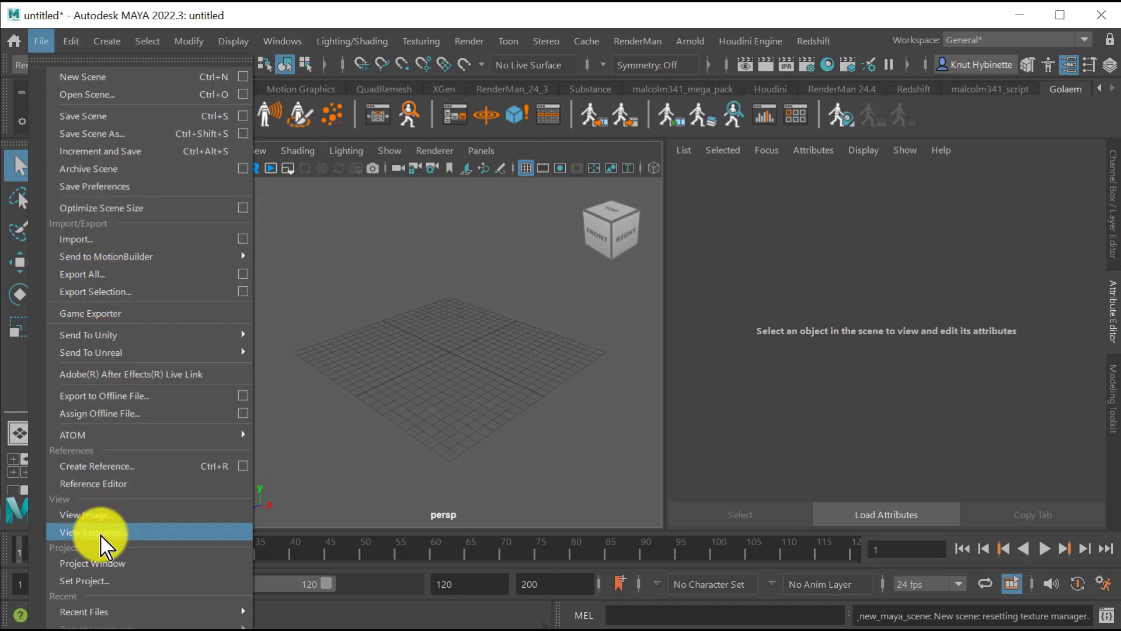
{"action": "left_click", "coordinate": [125, 564]}
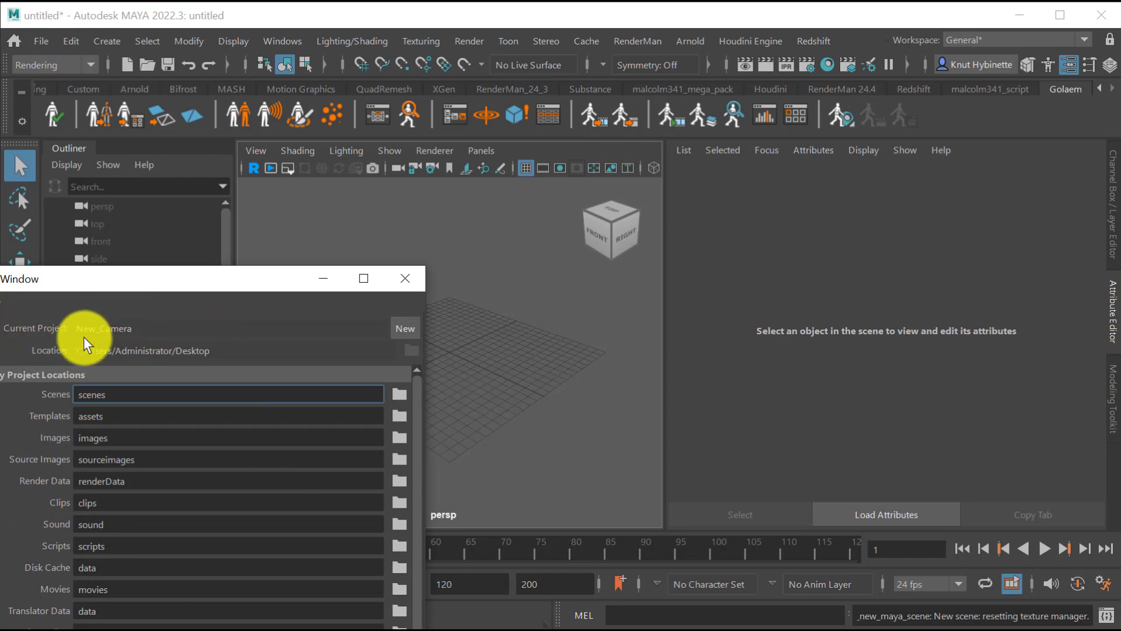
{"action": "left_click", "coordinate": [414, 328]}
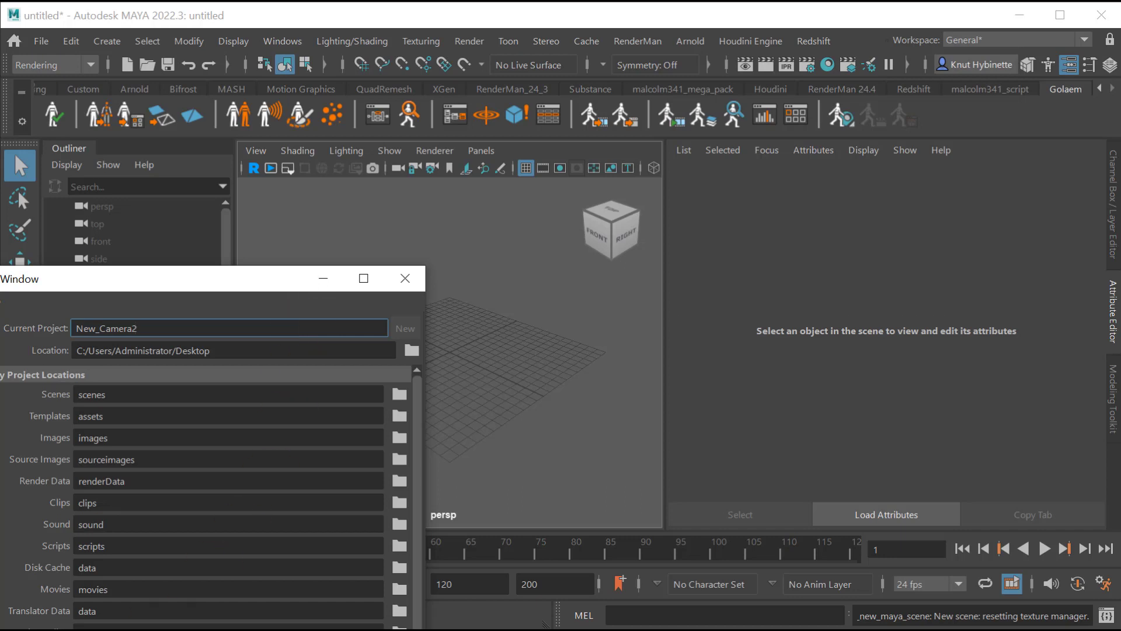
{"action": "key", "text": "Return"}
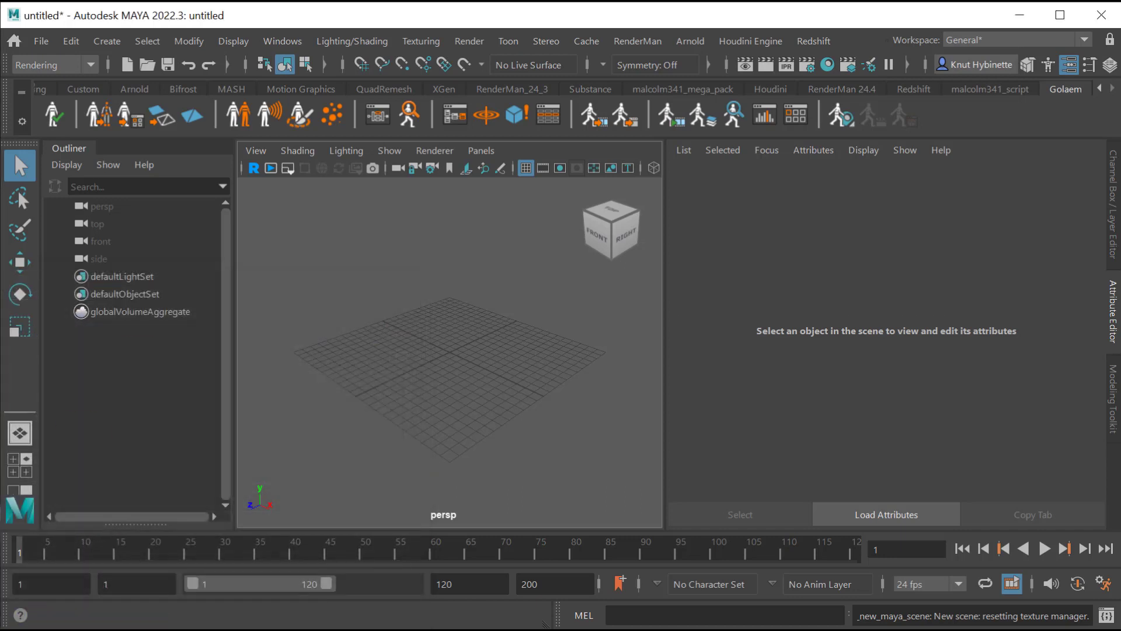
Save the empty scene as Camera.mb in the scenes folder of the New_Camera2 project.
{"action": "left_click", "coordinate": [48, 43]}
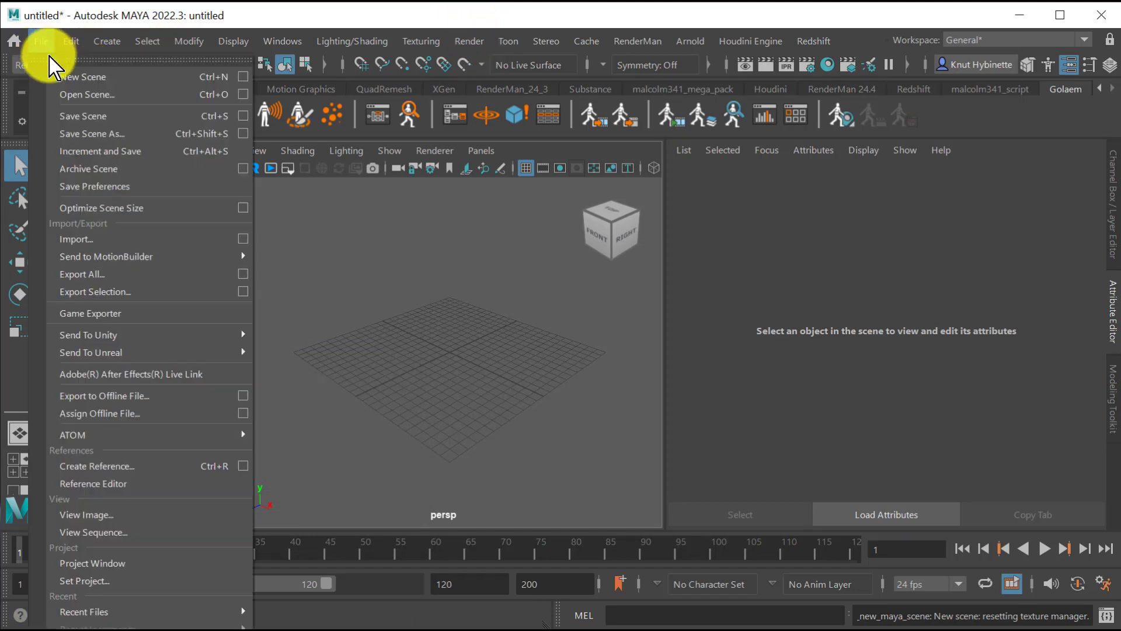
{"action": "left_click", "coordinate": [114, 132]}
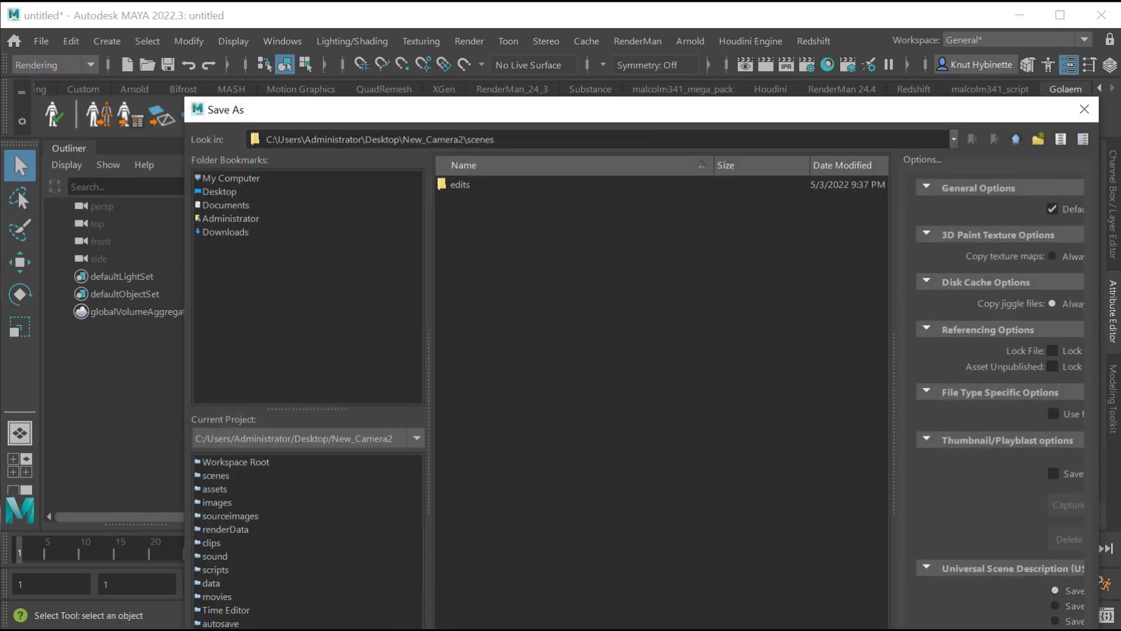
{"action": "key", "text": "Return"}
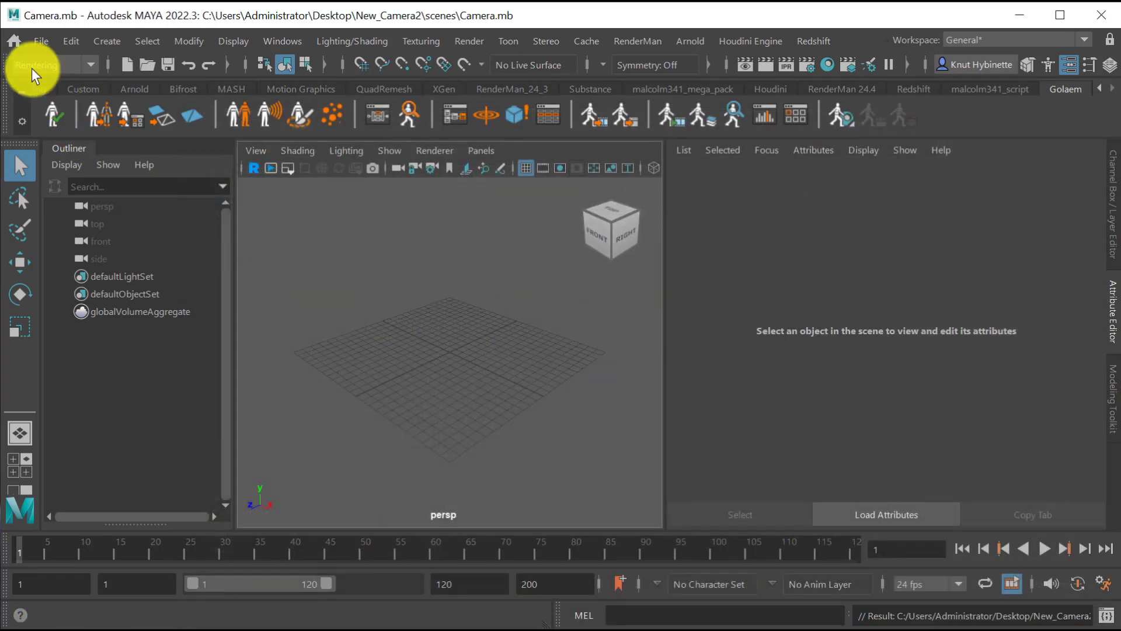
Import the model Canon_AT-1.fbx from the SketchFab folder on the Desktop into the scene.
{"action": "left_click", "coordinate": [38, 42]}
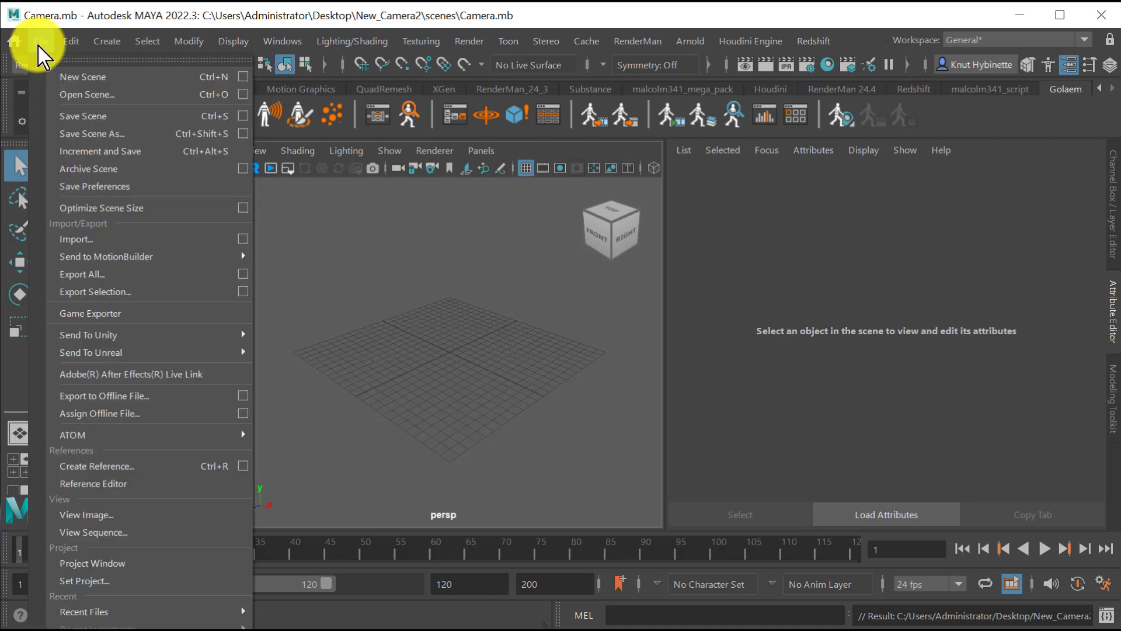
{"action": "left_click", "coordinate": [97, 239]}
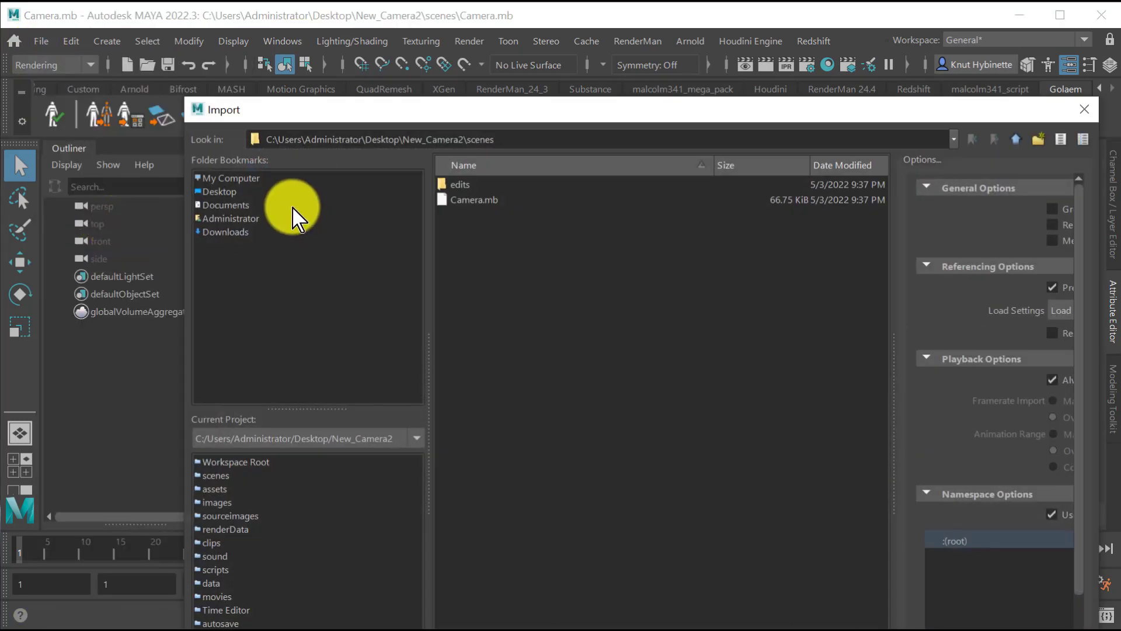
{"action": "left_click", "coordinate": [232, 193]}
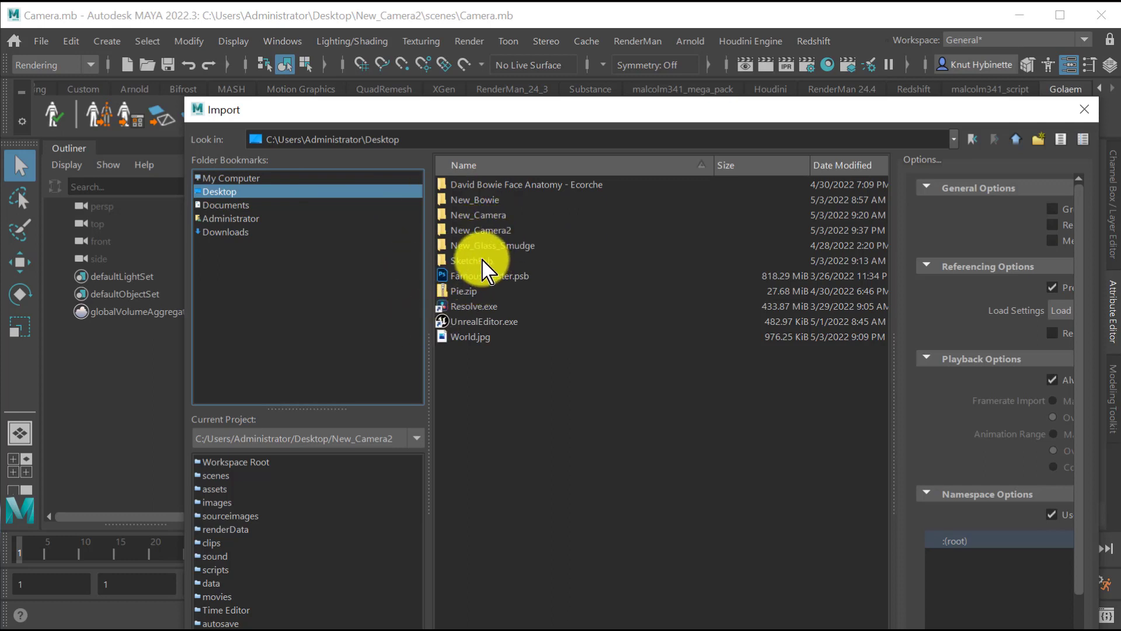
{"action": "double_click", "coordinate": [482, 260]}
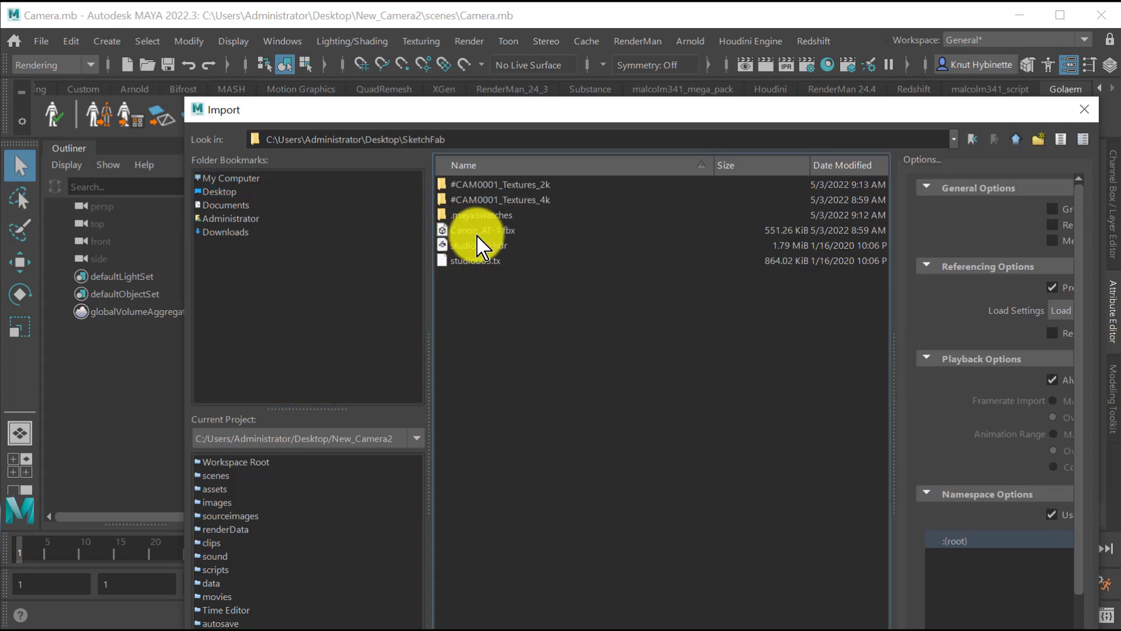
{"action": "left_click", "coordinate": [498, 231]}
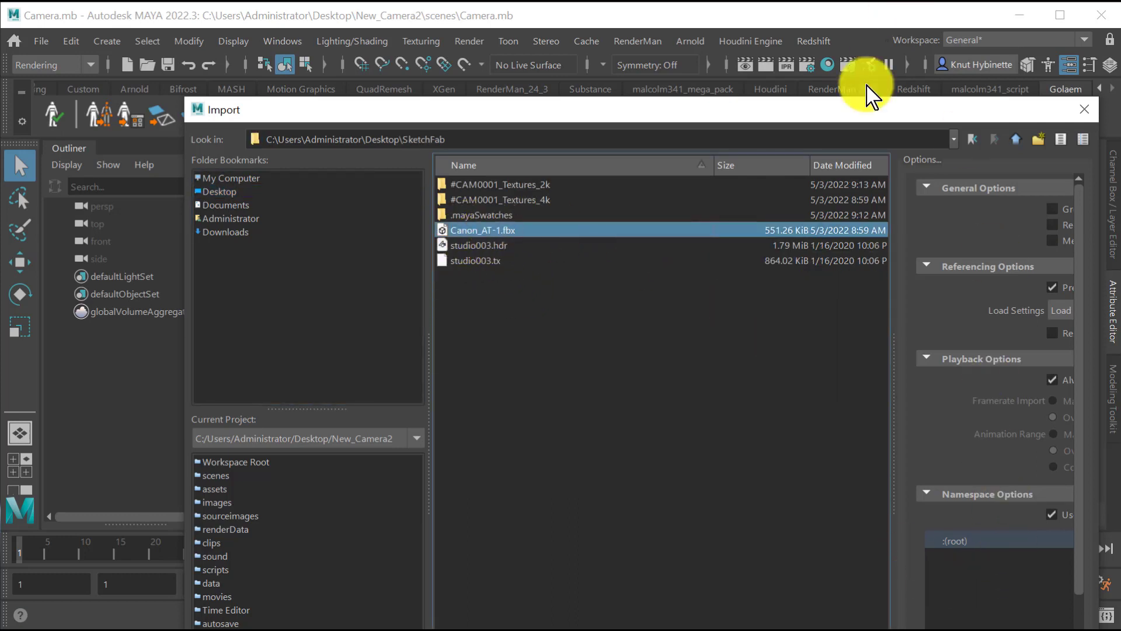
{"action": "left_click_drag", "start_coordinate": [838, 111], "coordinate": [700, 66]}
{"action": "left_click_drag", "start_coordinate": [800, 70], "coordinate": [593, 32]}
{"action": "left_click", "coordinate": [691, 624]}
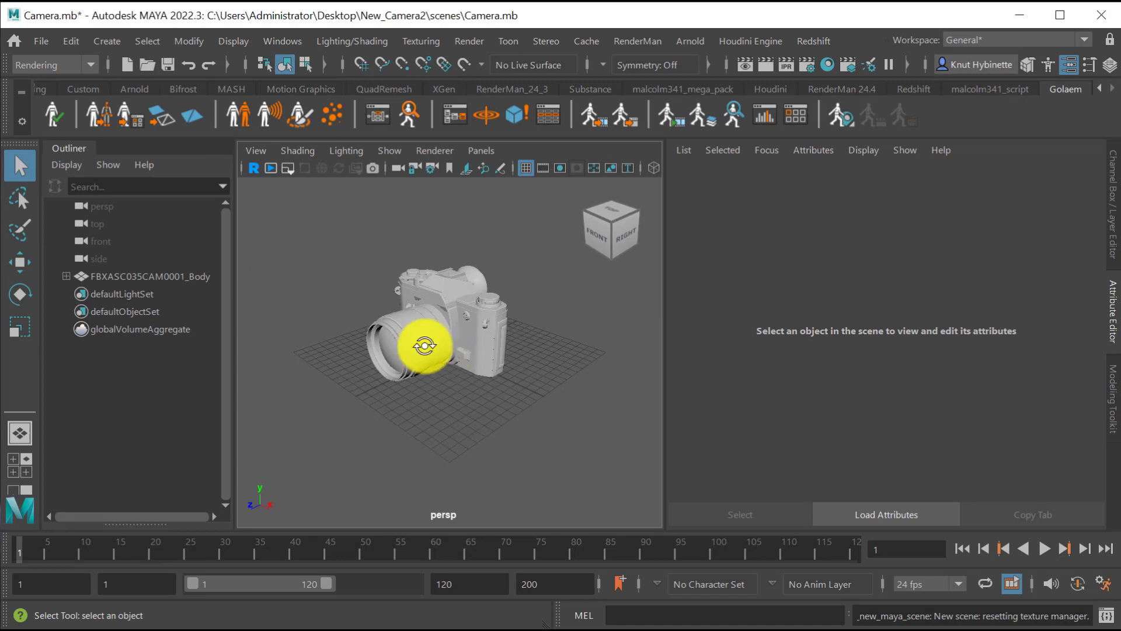
Select all parts of the imported camera model and assign them a new Arnold aiStandardSurface material.
{"action": "left_click_drag", "start_coordinate": [426, 343], "coordinate": [415, 314], "text": "alt"}
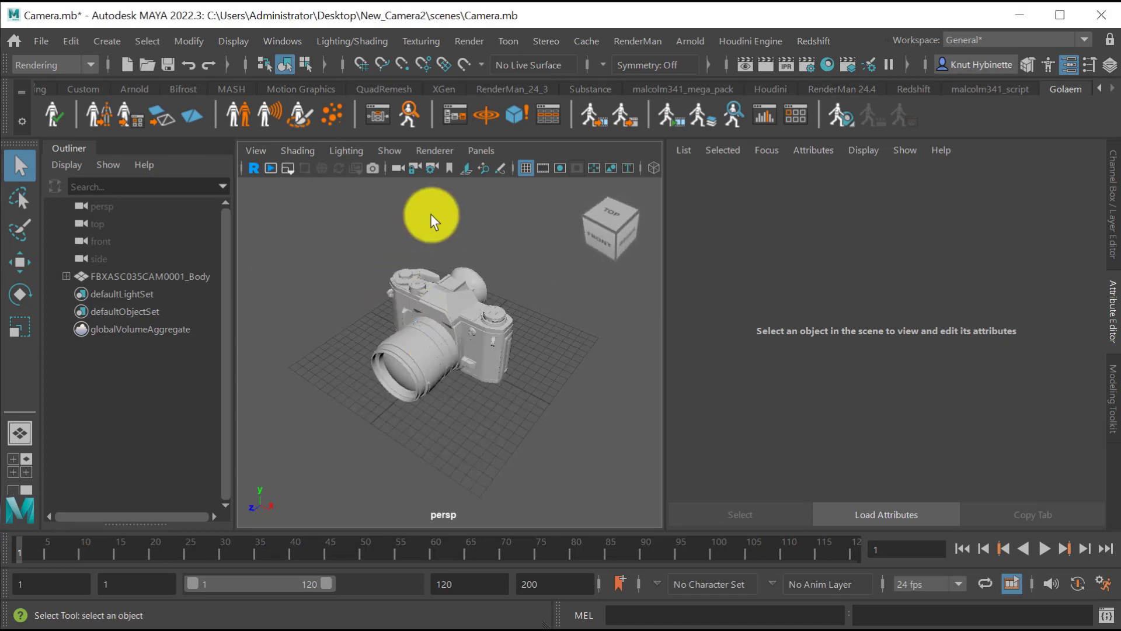
{"action": "left_click_drag", "start_coordinate": [322, 226], "coordinate": [594, 472]}
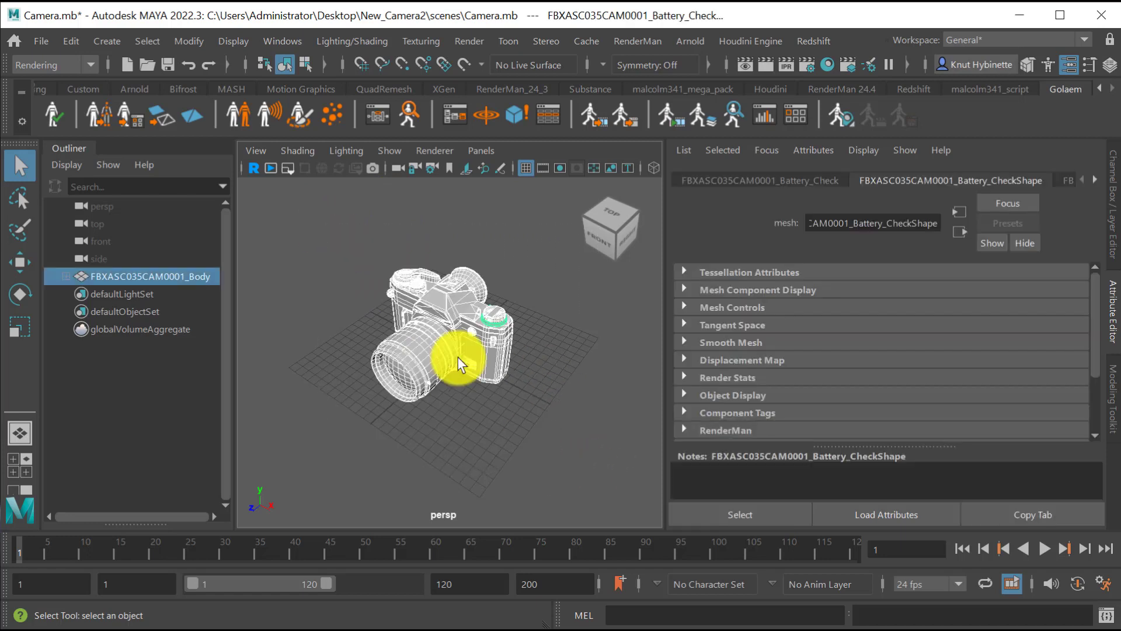
{"action": "right_click", "coordinate": [438, 308]}
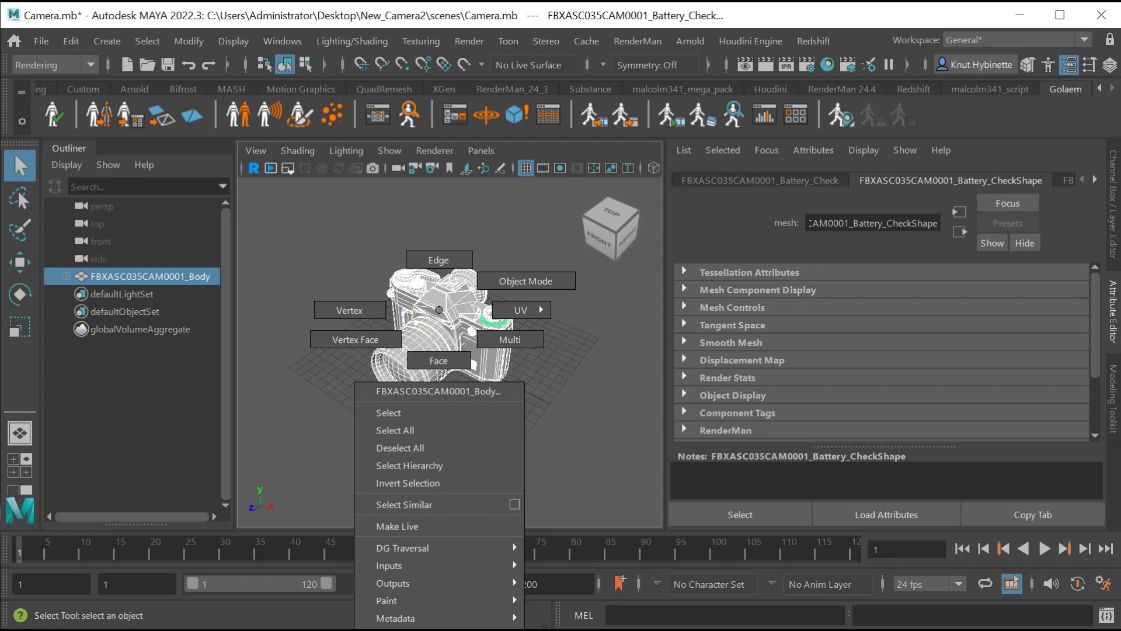
{"action": "left_click", "coordinate": [409, 628]}
{"action": "left_click_drag", "start_coordinate": [328, 145], "coordinate": [399, 32]}
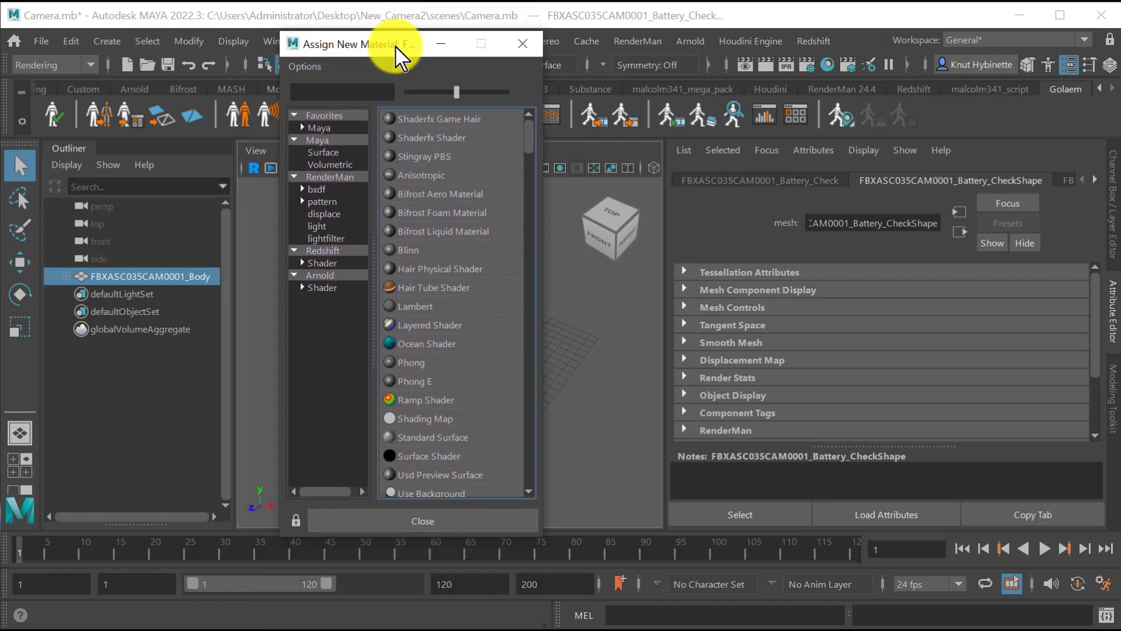
{"action": "scroll", "coordinate": [411, 214], "scroll_direction": "down", "scroll_amount": 3}
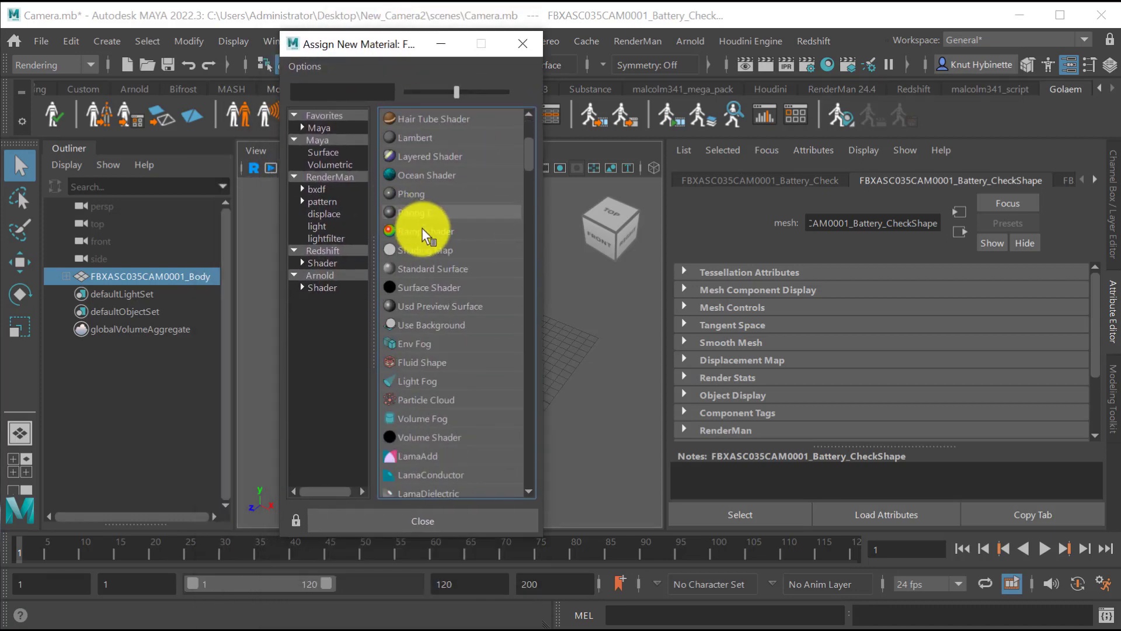
{"action": "left_click", "coordinate": [318, 276]}
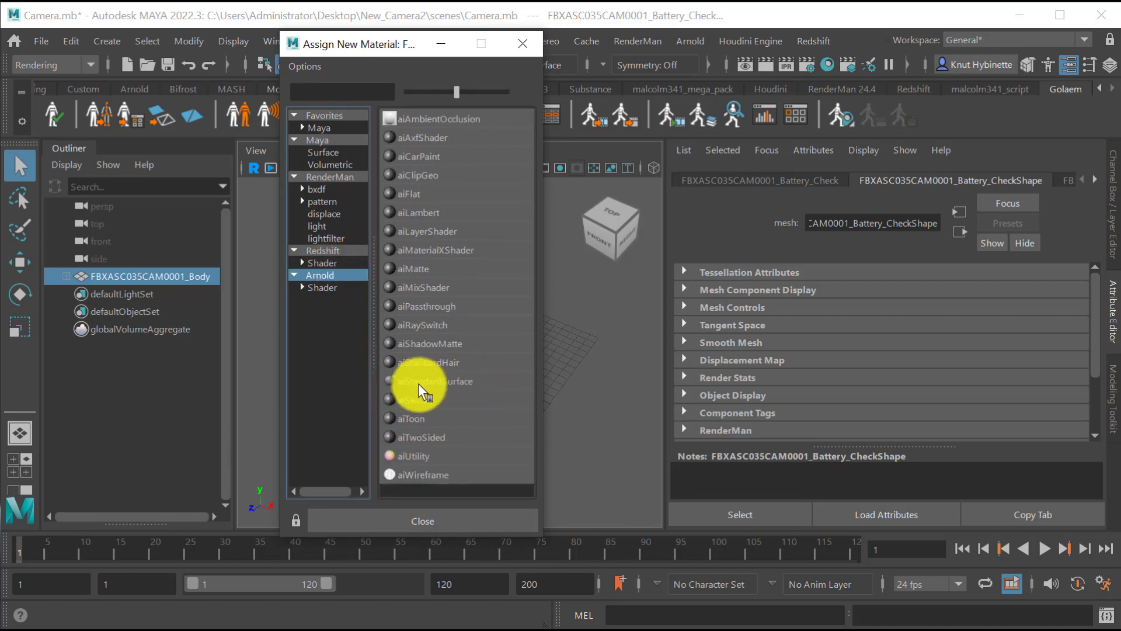
{"action": "left_click", "coordinate": [460, 382]}
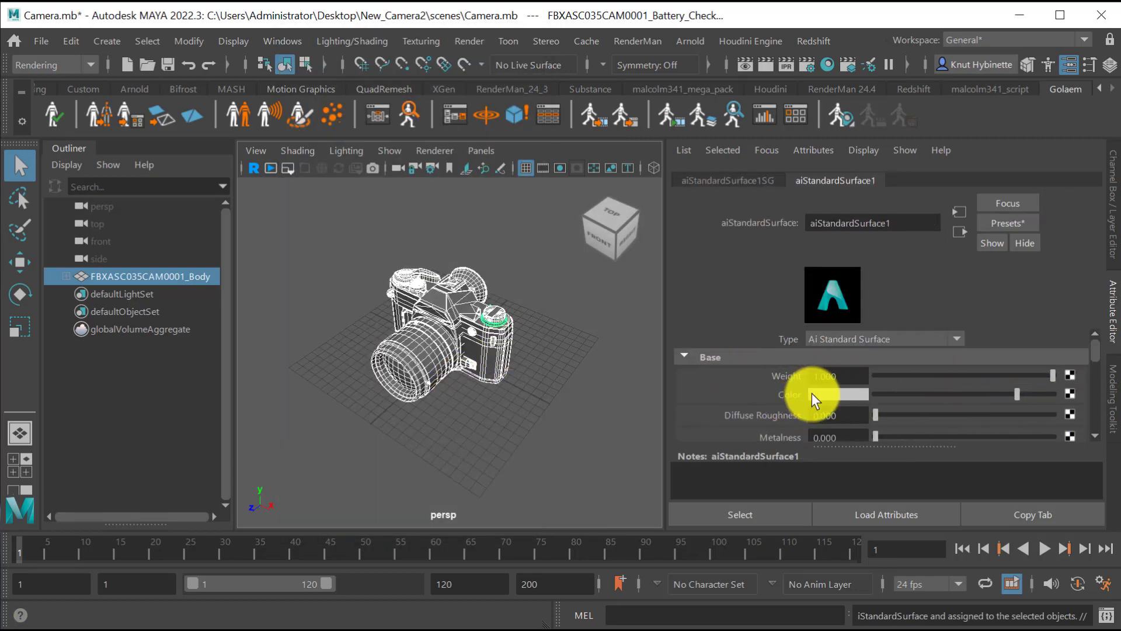
Connect a File texture node to the base Color of the aiStandardSurface1 material.
{"action": "left_click", "coordinate": [1071, 393]}
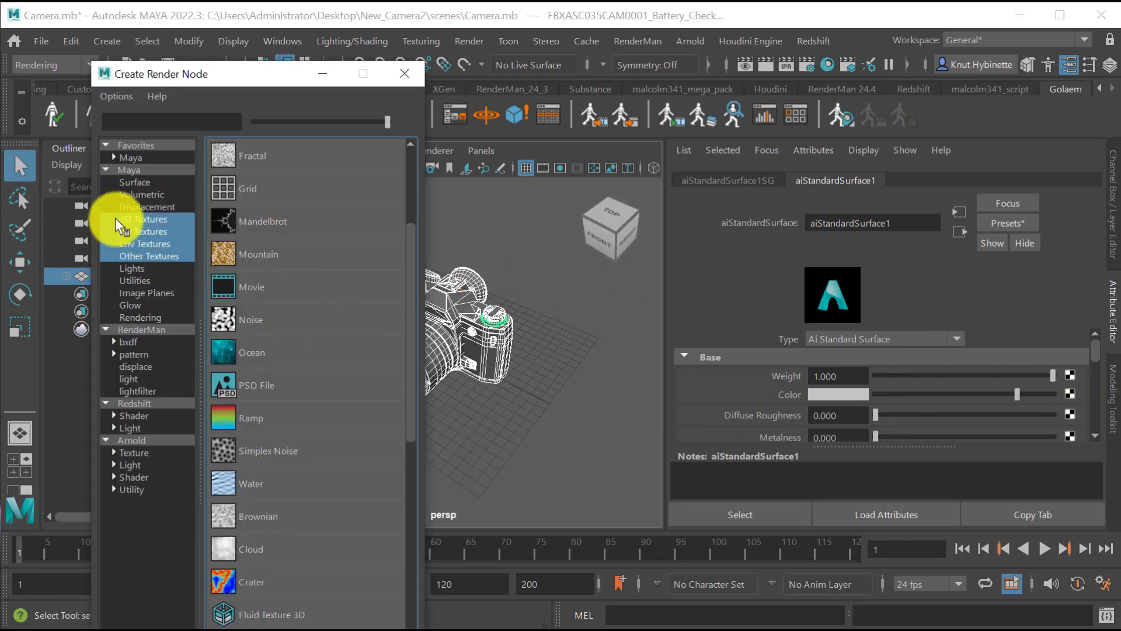
{"action": "scroll", "coordinate": [331, 292], "scroll_direction": "down", "scroll_amount": 1}
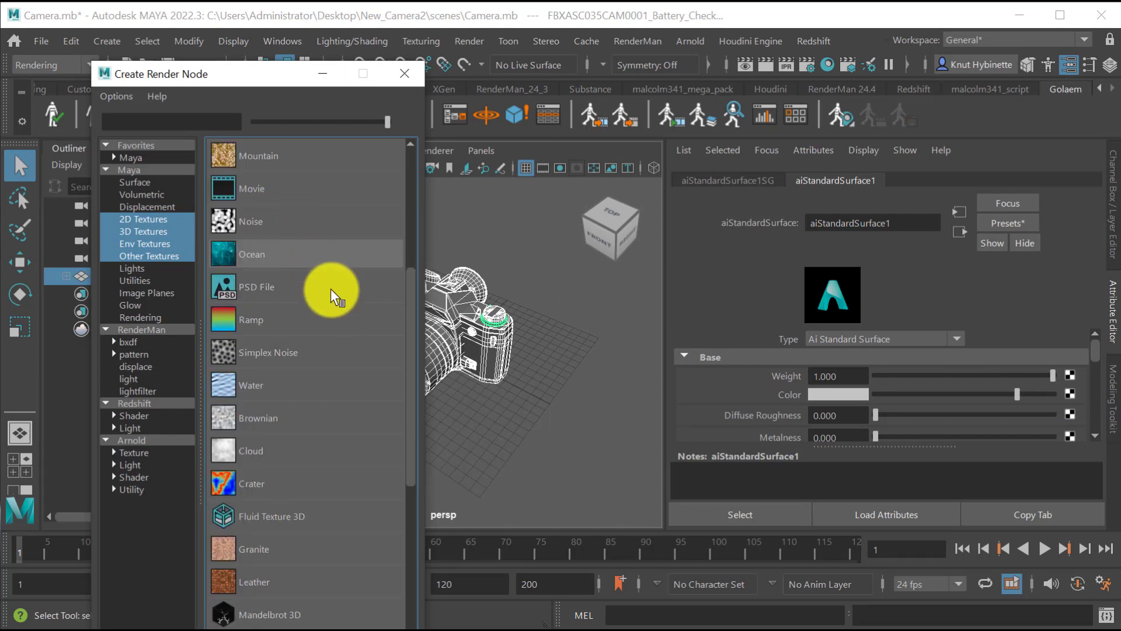
{"action": "scroll", "coordinate": [335, 309], "scroll_direction": "down", "scroll_amount": 2}
{"action": "scroll", "coordinate": [350, 350], "scroll_direction": "up", "scroll_amount": 5}
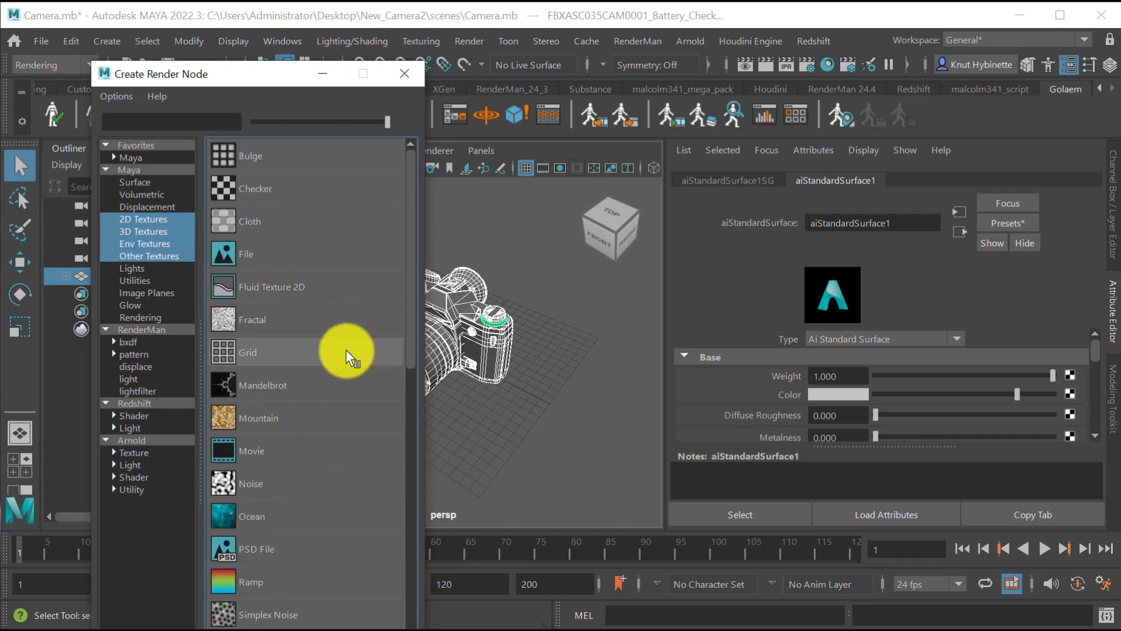
{"action": "left_click", "coordinate": [261, 254]}
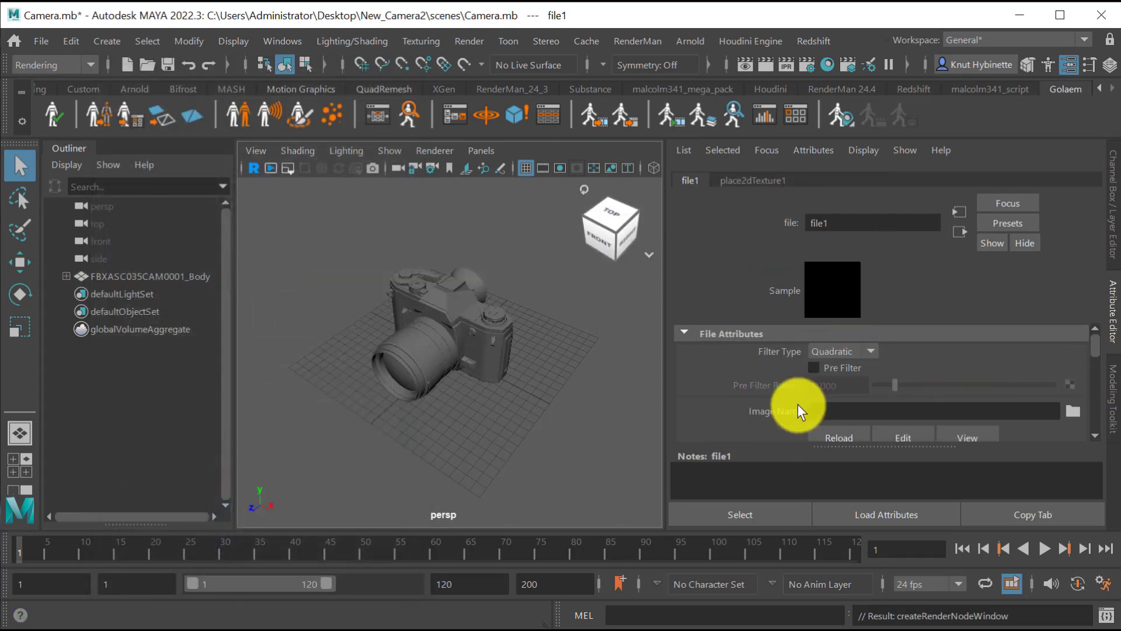
Load #CAM0001_Textures_COL_2k.png from the Desktop's SketchFab\#CAM0001_Textures_2k folder as the image of the file1 texture node.
{"action": "left_click", "coordinate": [1073, 411]}
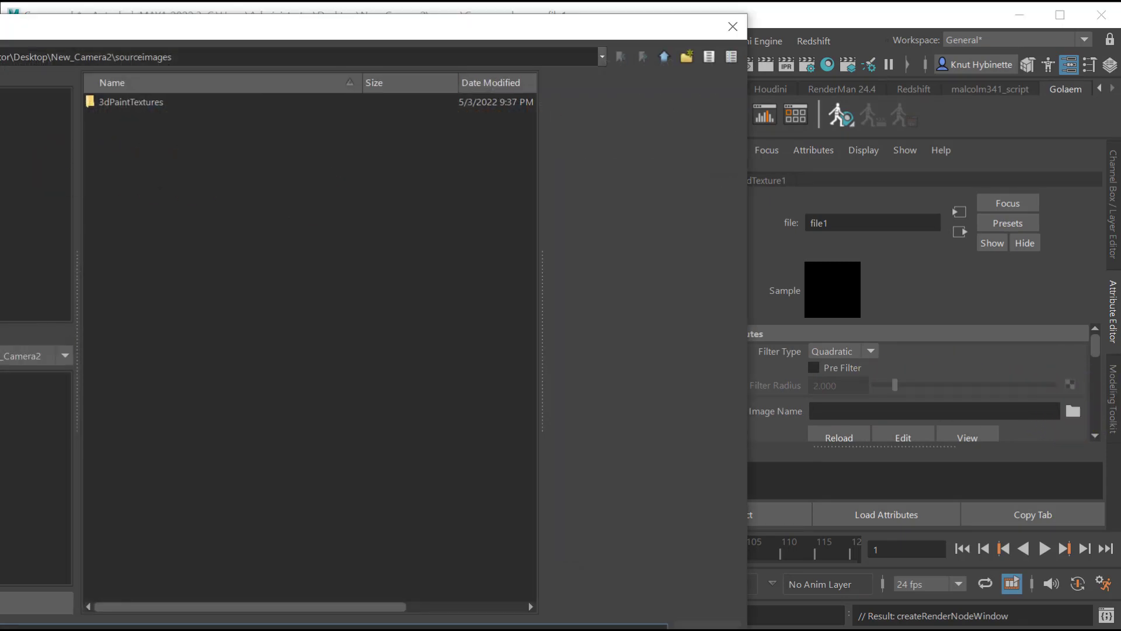
{"action": "left_click_drag", "start_coordinate": [175, 30], "coordinate": [547, 72]}
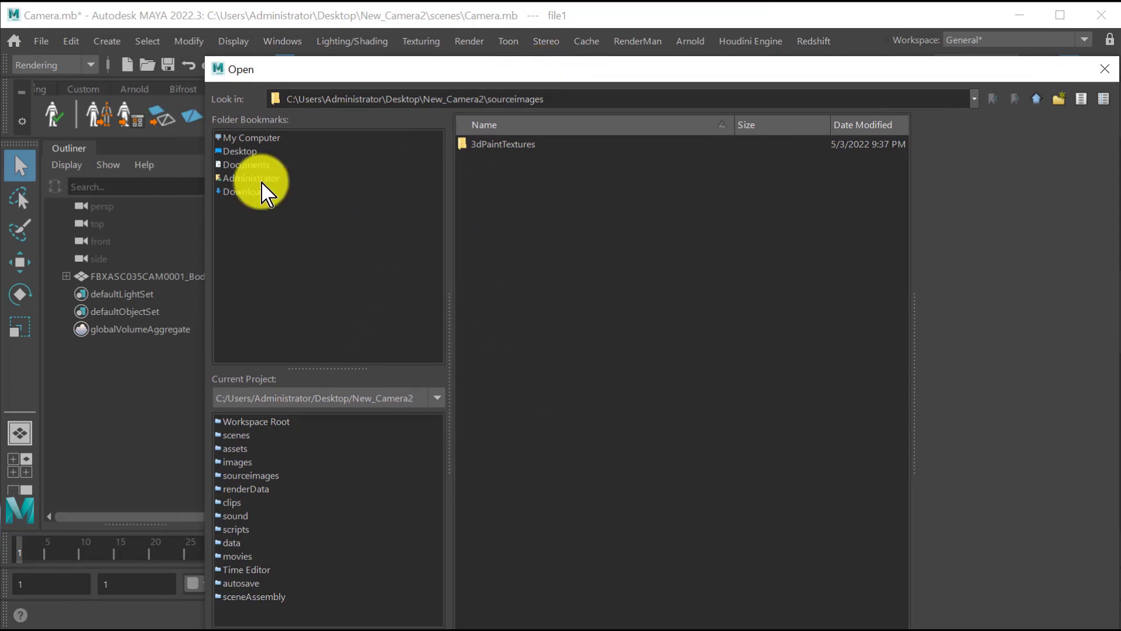
{"action": "left_click", "coordinate": [264, 151]}
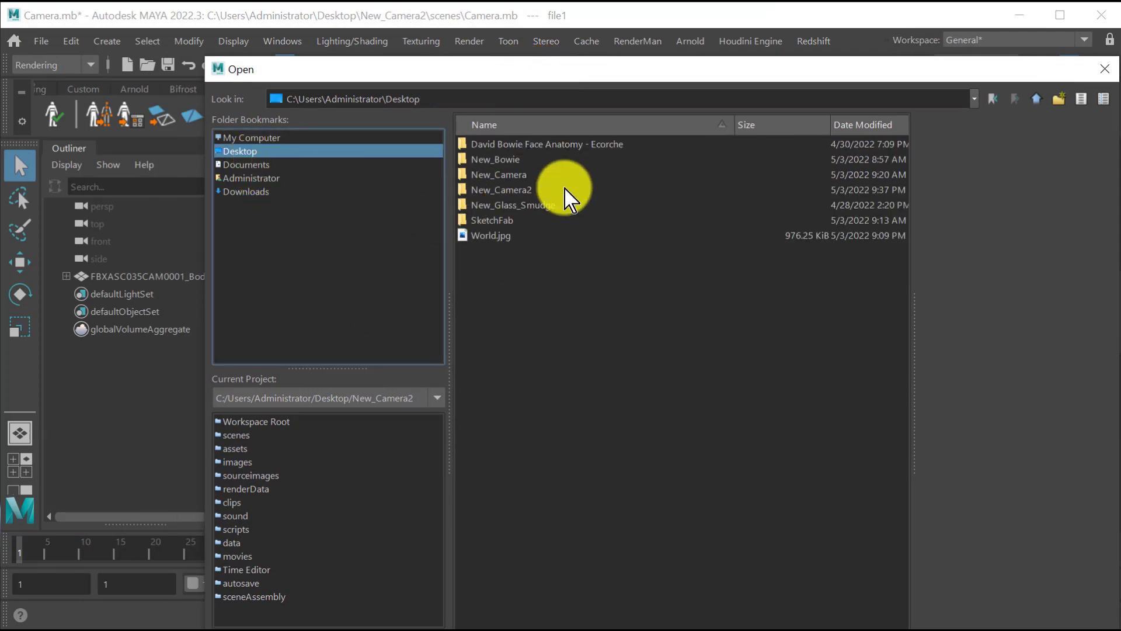
{"action": "double_click", "coordinate": [492, 220]}
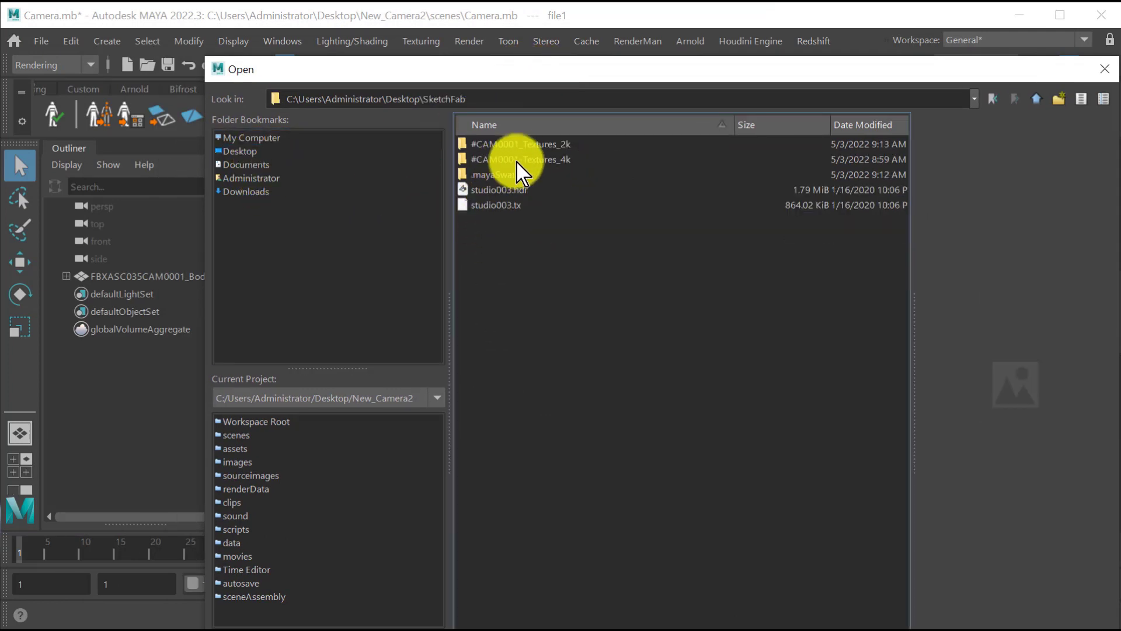
{"action": "left_click", "coordinate": [542, 145]}
{"action": "double_click", "coordinate": [553, 146]}
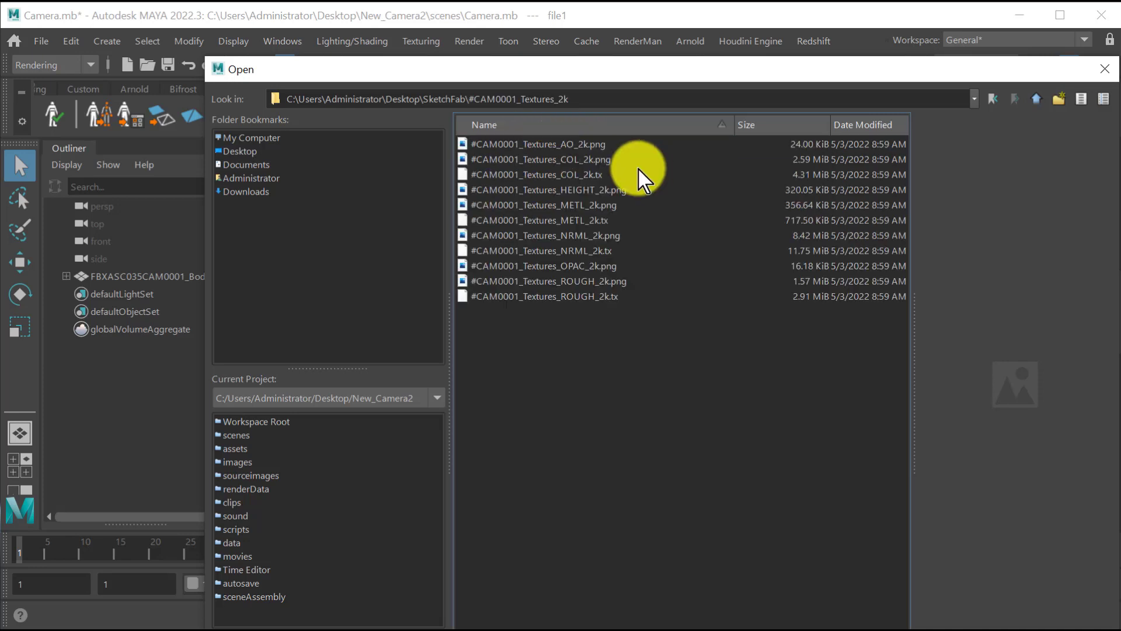
{"action": "left_click", "coordinate": [532, 161]}
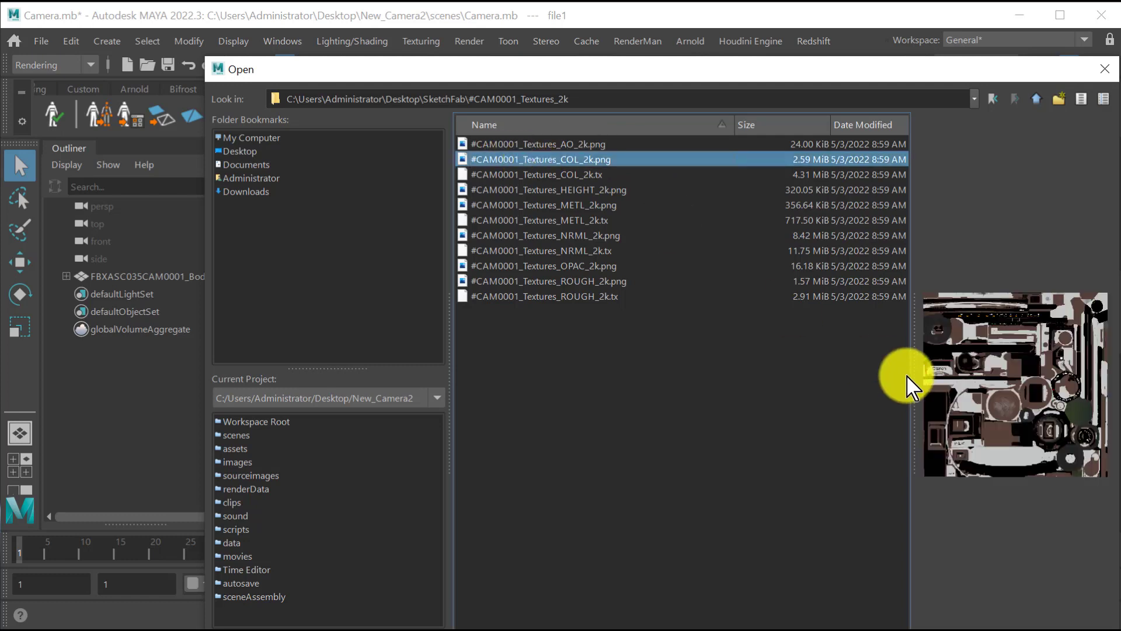
{"action": "left_click_drag", "start_coordinate": [927, 82], "coordinate": [804, 46]}
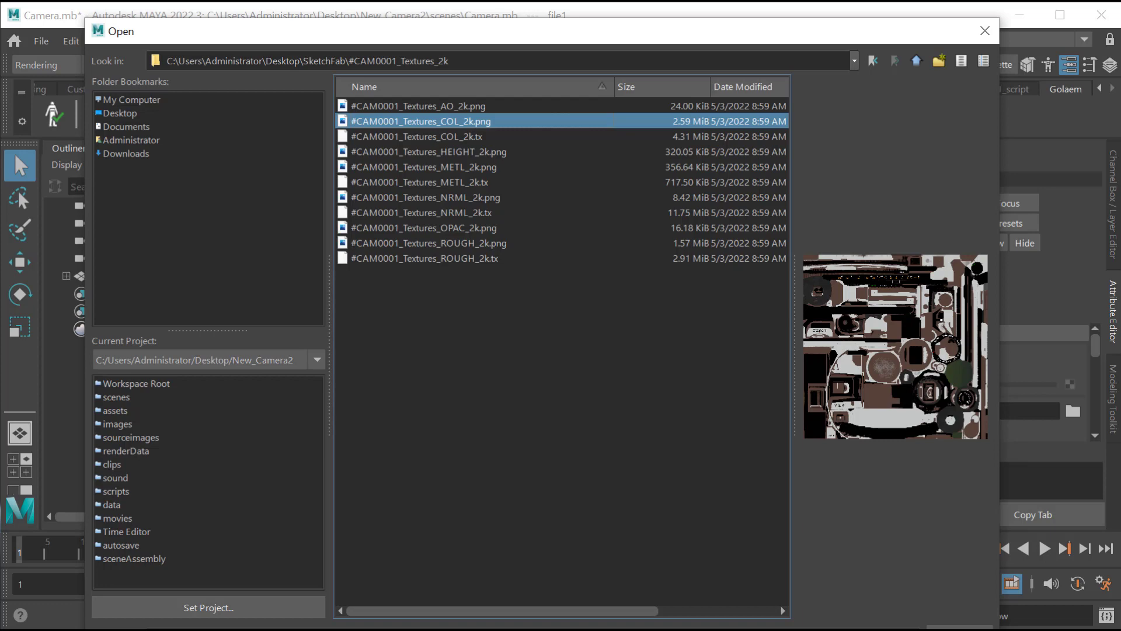
{"action": "left_click", "coordinate": [906, 510]}
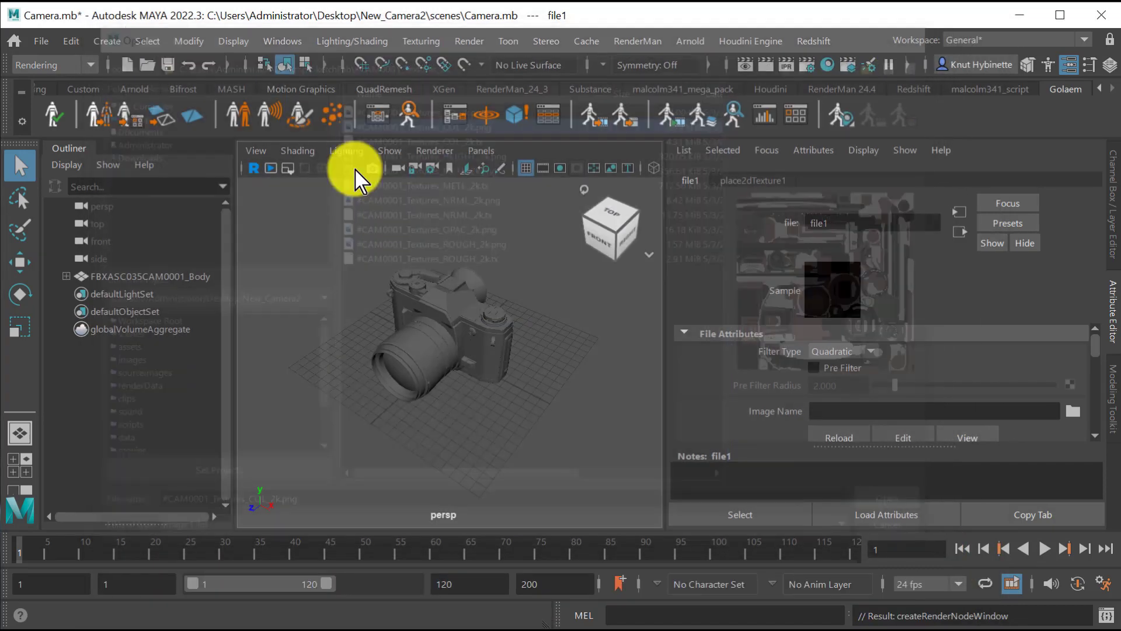
Turn on textured shaded display in the perspective viewport and view the camera model from the front.
{"action": "key", "text": "6"}
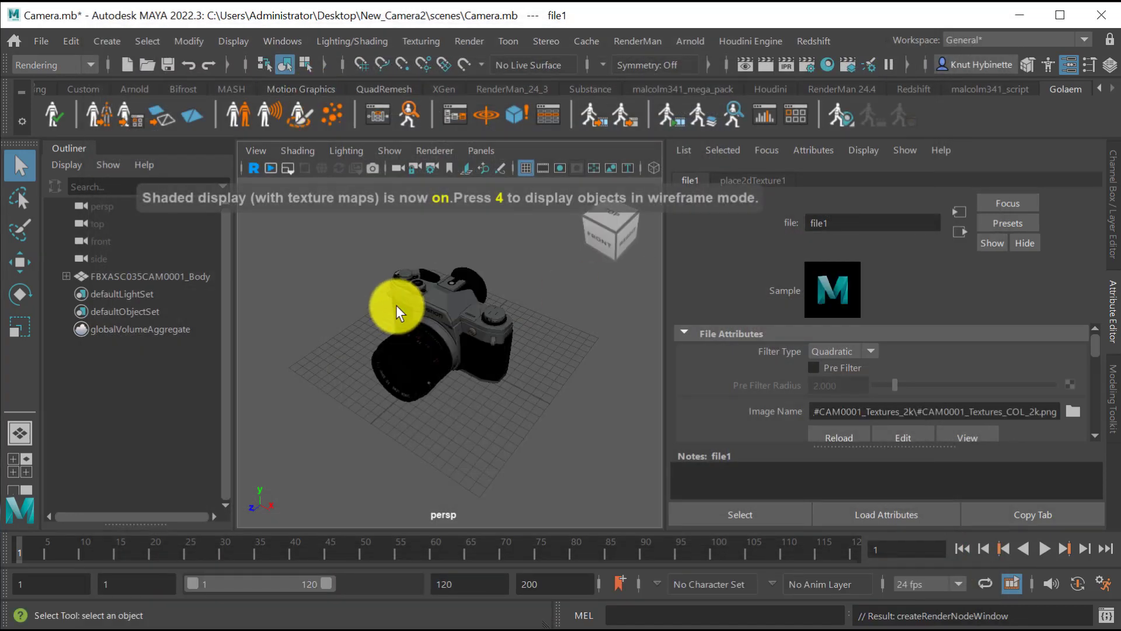
{"action": "scroll", "coordinate": [476, 401], "scroll_direction": "up", "scroll_amount": 5}
{"action": "mouse_move", "coordinate": [453, 385]}
{"action": "left_mouse_down", "text": "alt"}
{"action": "mouse_move", "coordinate": [475, 500]}
{"action": "mouse_move", "coordinate": [480, 441]}
{"action": "mouse_move", "coordinate": [511, 466]}
{"action": "mouse_move", "coordinate": [445, 445]}
{"action": "mouse_move", "coordinate": [445, 380]}
{"action": "mouse_move", "coordinate": [422, 385]}
{"action": "mouse_move", "coordinate": [450, 393]}
{"action": "left_mouse_up", "text": "alt"}
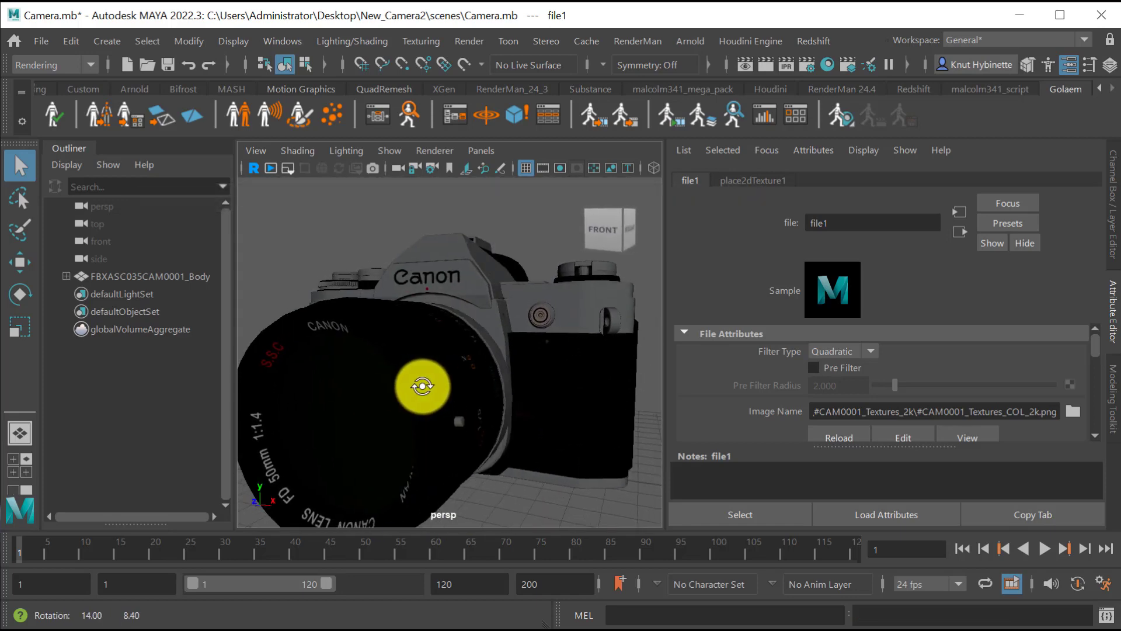
{"action": "right_click_drag", "start_coordinate": [439, 375], "coordinate": [345, 375], "text": "alt"}
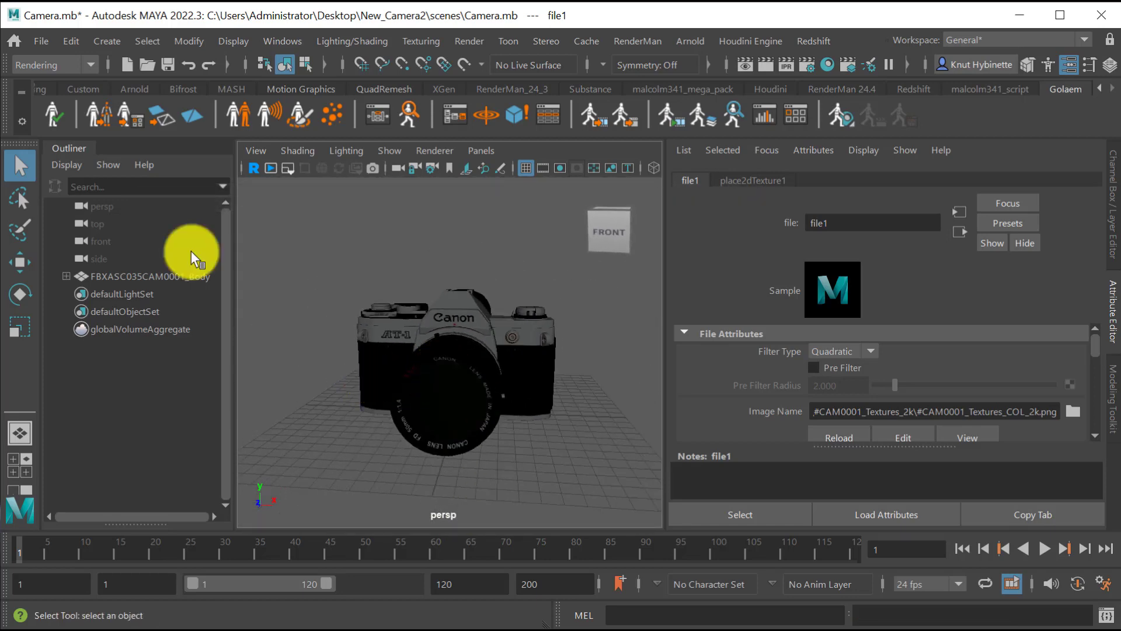
Connect a File texture to the Bump Mapping of the camera's aiStandardSurface1 material and set its bump2d node to use Tangent Space Normals.
{"action": "left_click", "coordinate": [124, 280]}
{"action": "left_click", "coordinate": [1044, 181]}
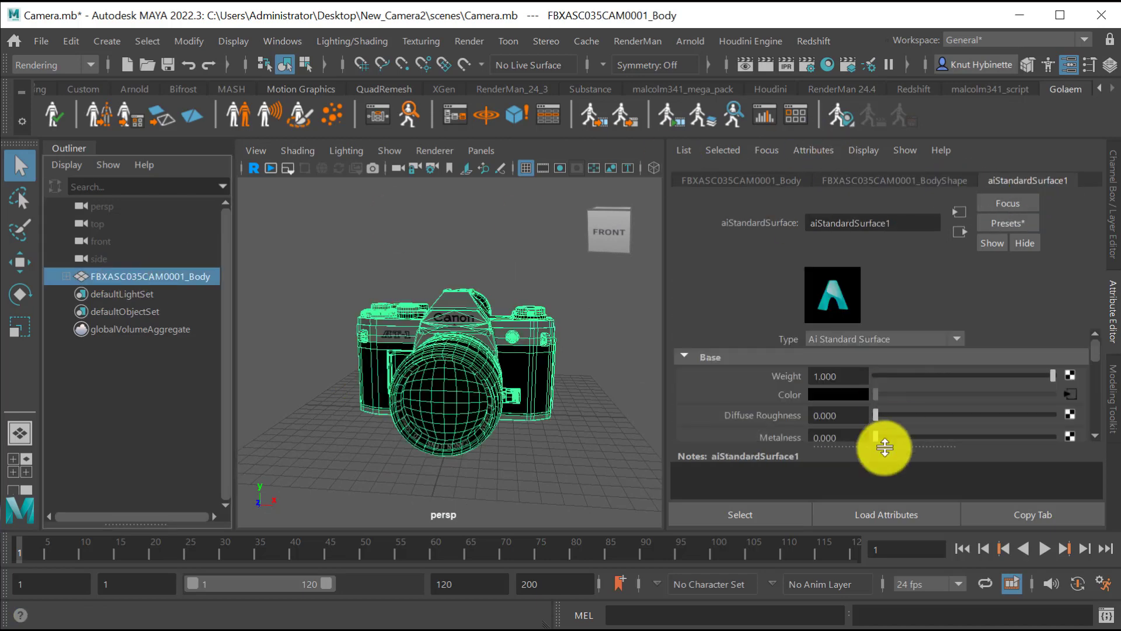
{"action": "scroll", "coordinate": [801, 401], "scroll_direction": "down", "scroll_amount": 4}
{"action": "scroll", "coordinate": [819, 412], "scroll_direction": "down", "scroll_amount": 5}
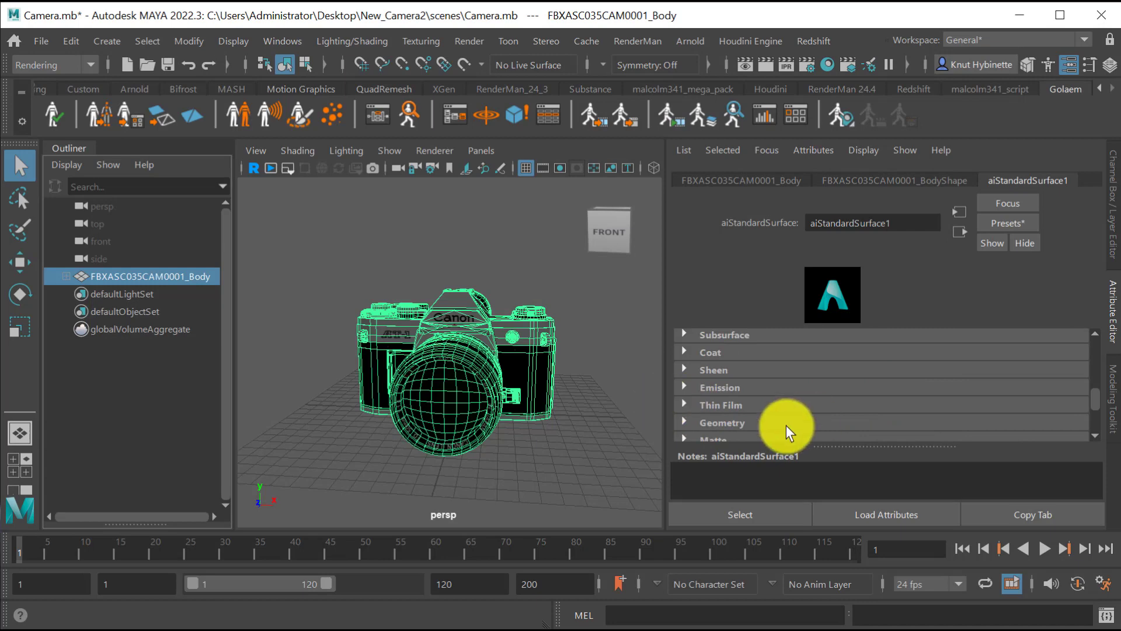
{"action": "scroll", "coordinate": [786, 425], "scroll_direction": "down", "scroll_amount": 1}
{"action": "left_click", "coordinate": [681, 388]}
{"action": "scroll", "coordinate": [875, 407], "scroll_direction": "down", "scroll_amount": 1}
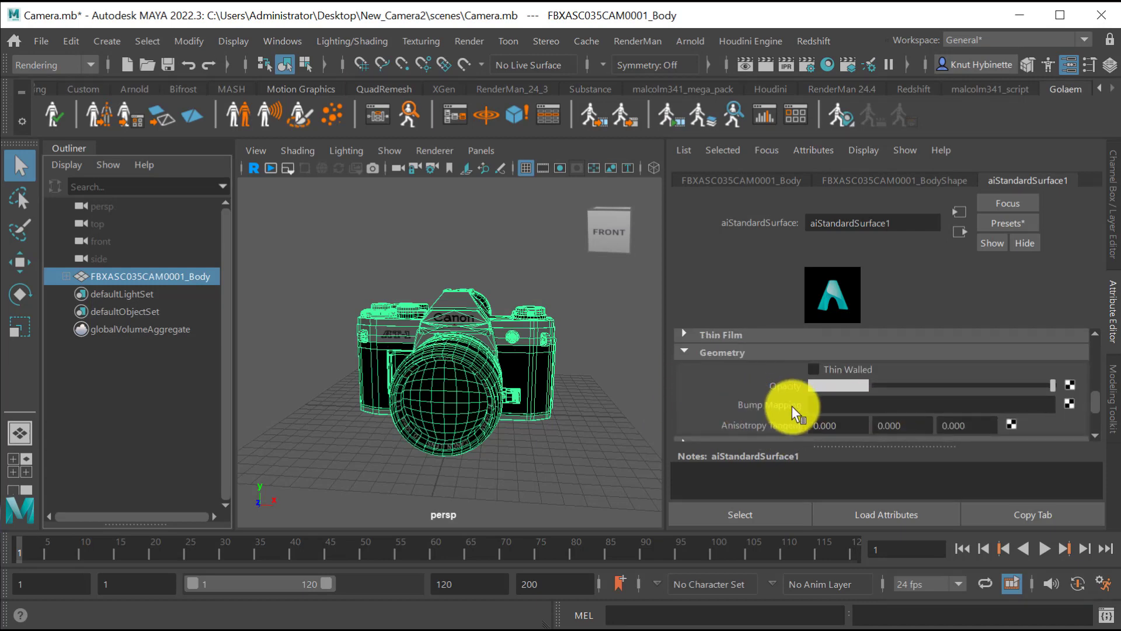
{"action": "left_click", "coordinate": [1070, 402]}
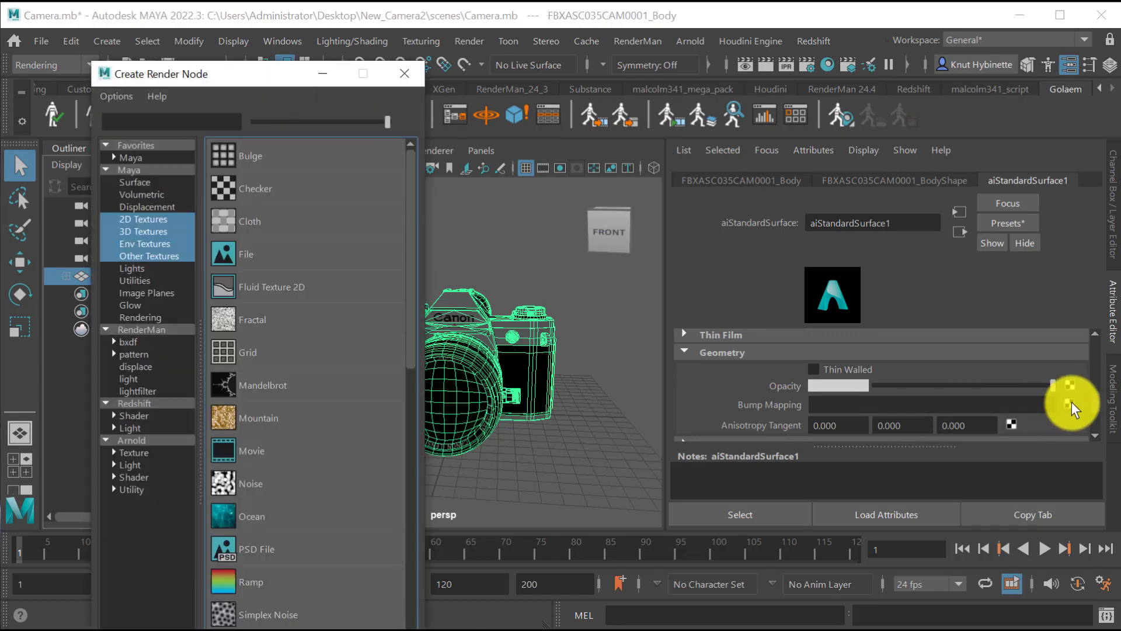
{"action": "left_click", "coordinate": [250, 254]}
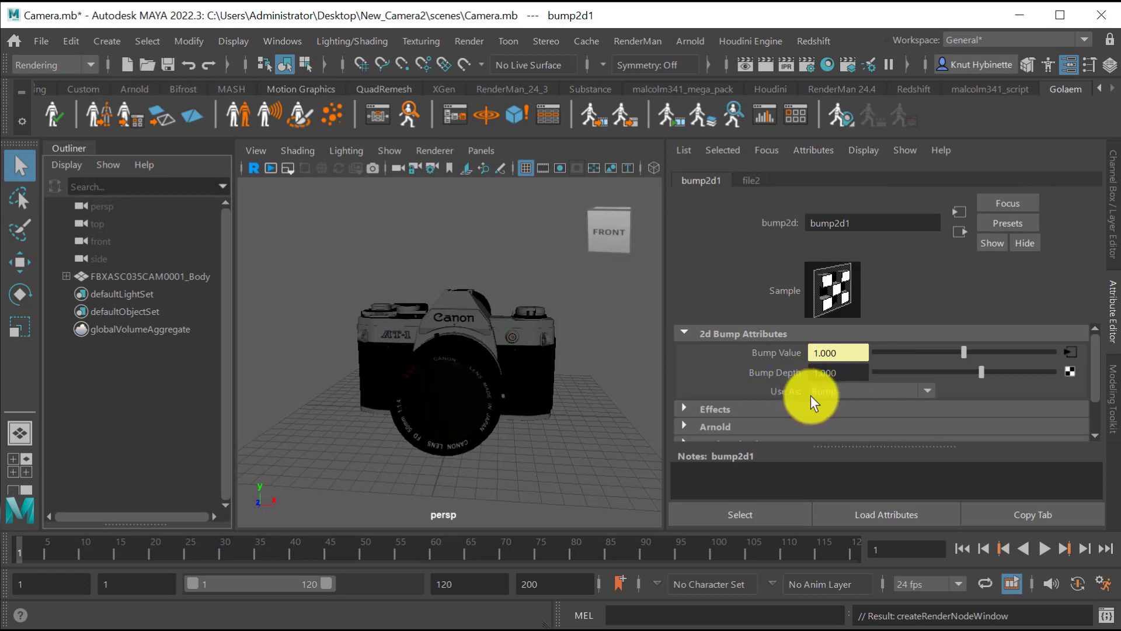
{"action": "left_click", "coordinate": [841, 392]}
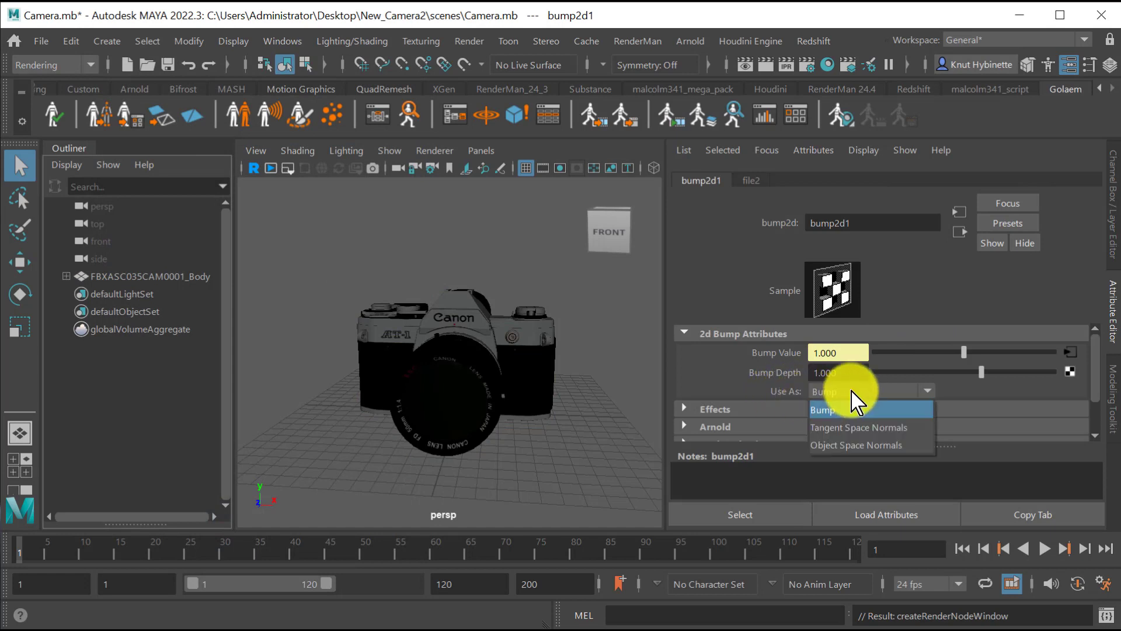
{"action": "left_click", "coordinate": [883, 429]}
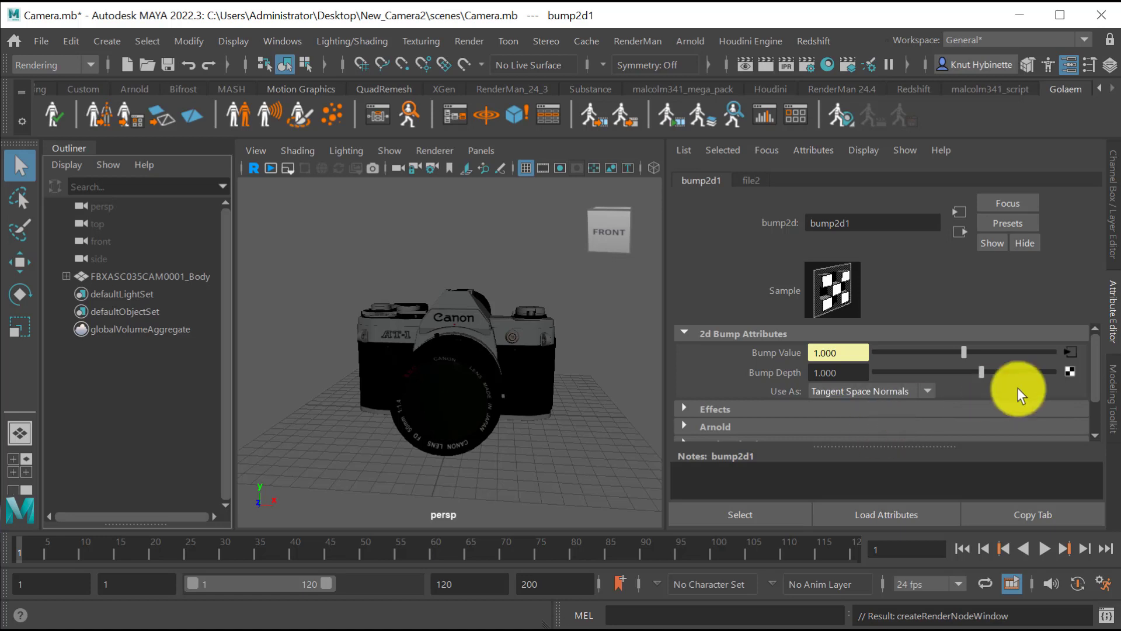
Load #CAM0001_Textures_NRML_2k.png from the SketchFab\#CAM0001_Textures_2k folder as the image of the bump's file texture node.
{"action": "left_click", "coordinate": [1069, 352]}
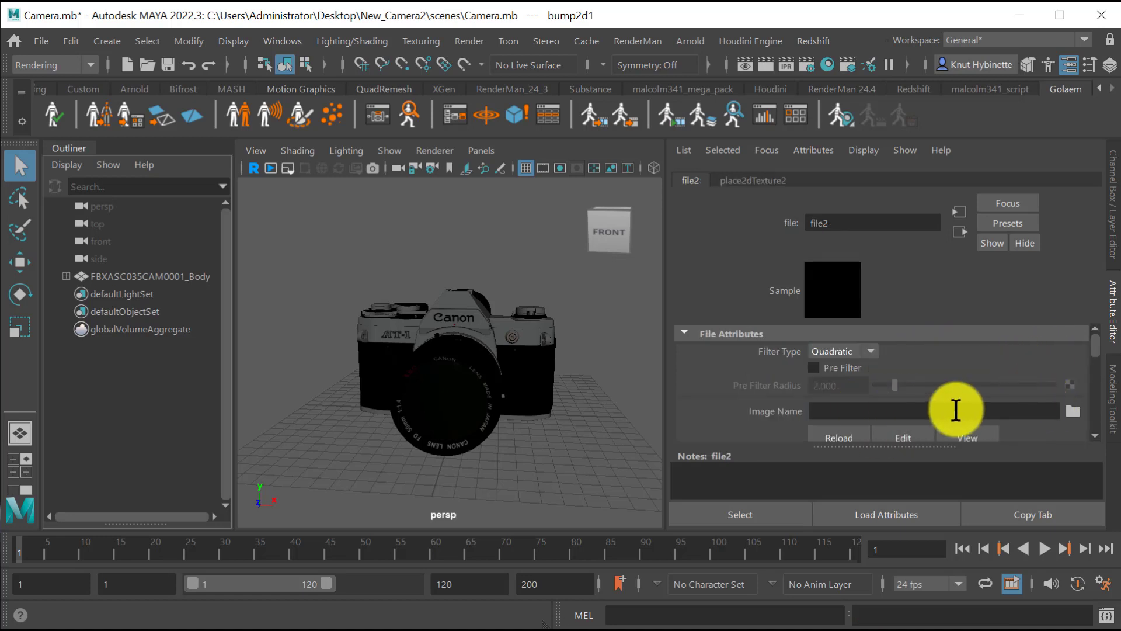
{"action": "left_click", "coordinate": [1073, 414]}
{"action": "left_click", "coordinate": [128, 115]}
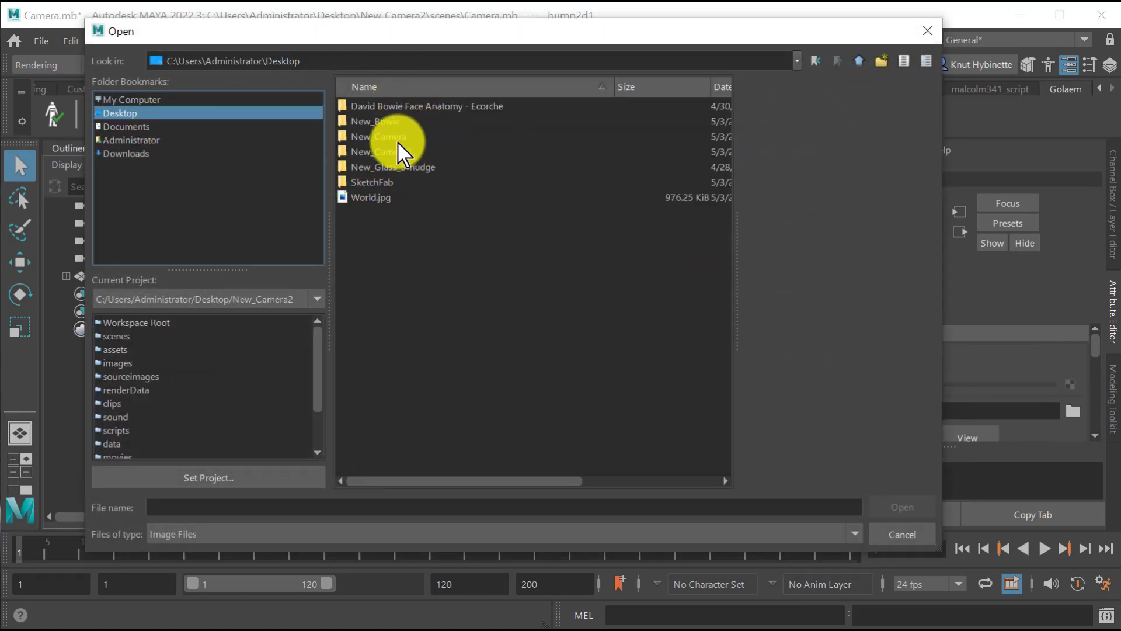
{"action": "double_click", "coordinate": [382, 182]}
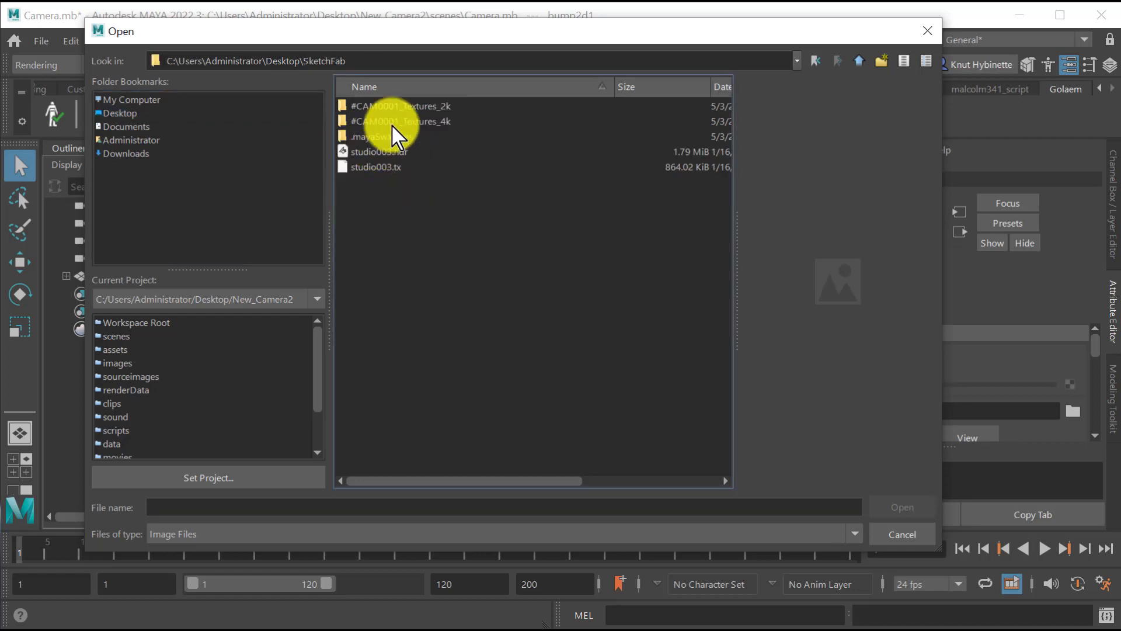
{"action": "double_click", "coordinate": [429, 107]}
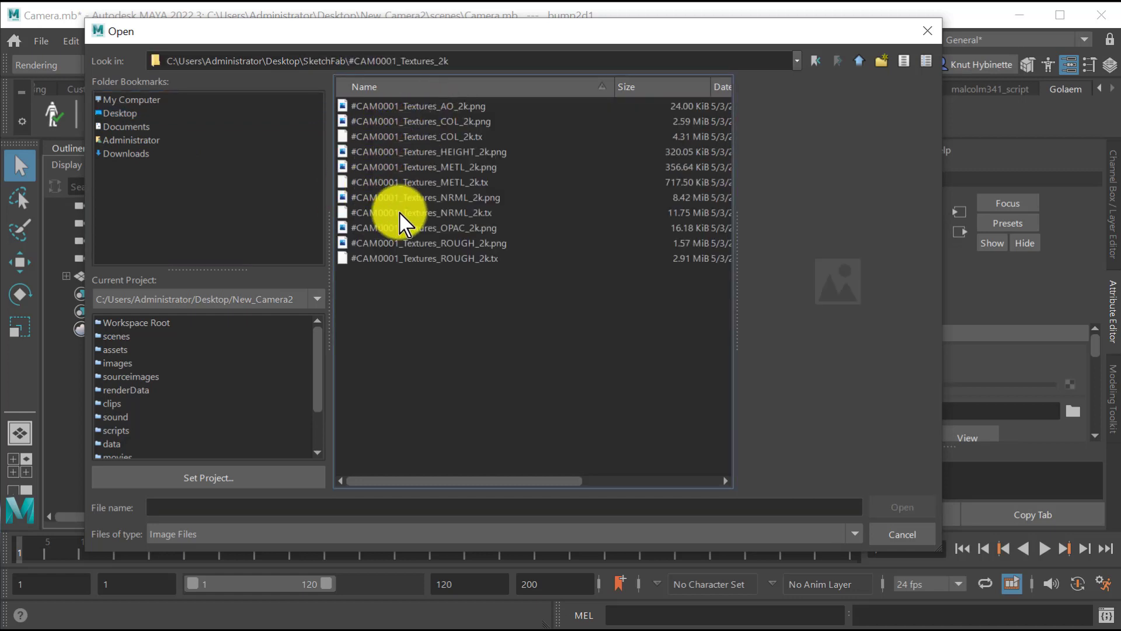
{"action": "left_click", "coordinate": [575, 203]}
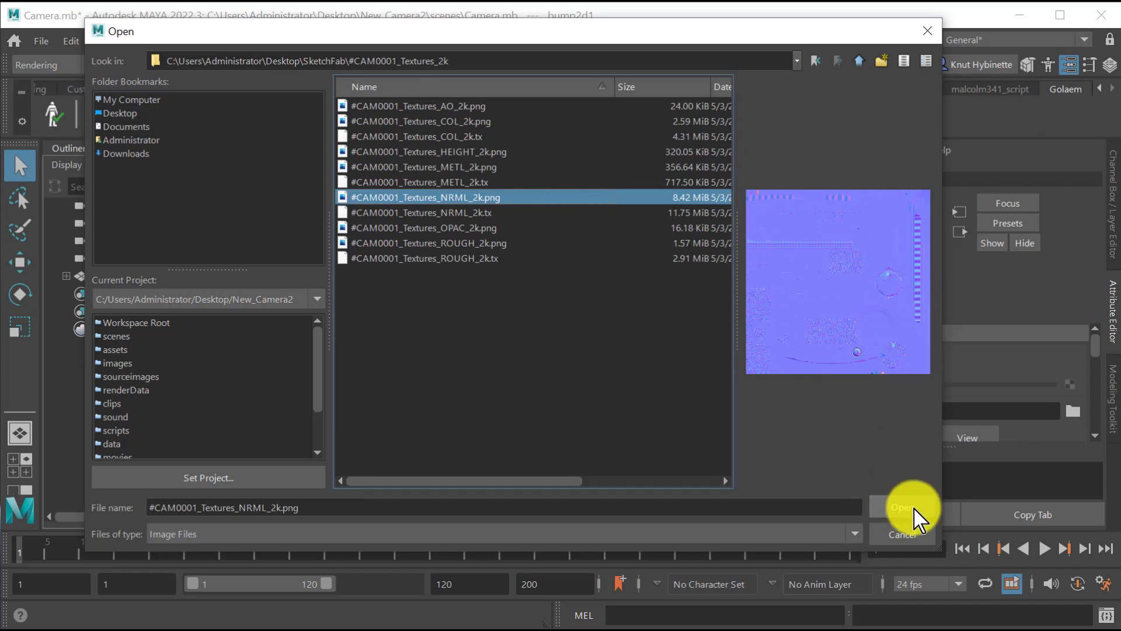
{"action": "left_click", "coordinate": [875, 504]}
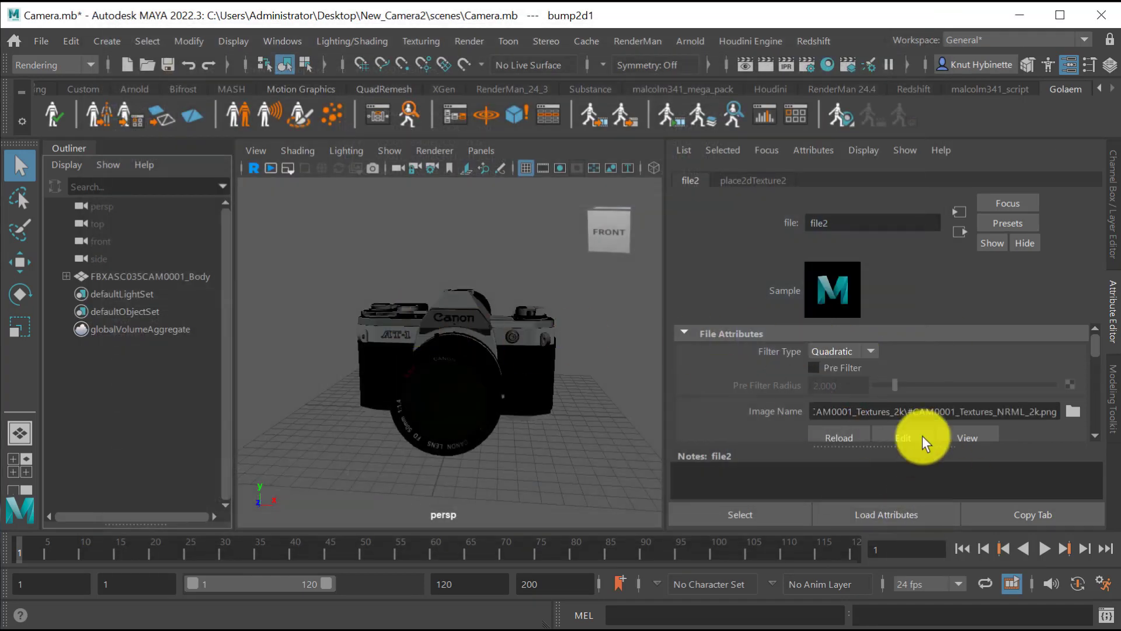
Set the color space of the normal map's file2 texture to the Utility option Raw.
{"action": "scroll", "coordinate": [976, 395], "scroll_direction": "down", "scroll_amount": 2}
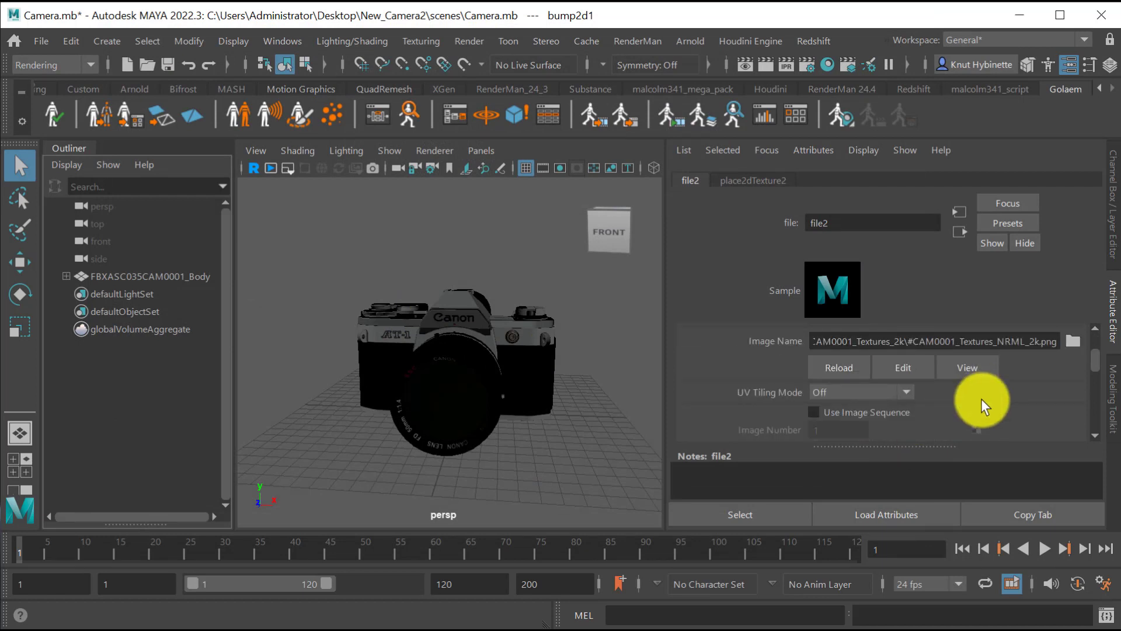
{"action": "scroll", "coordinate": [962, 398], "scroll_direction": "down", "scroll_amount": 2}
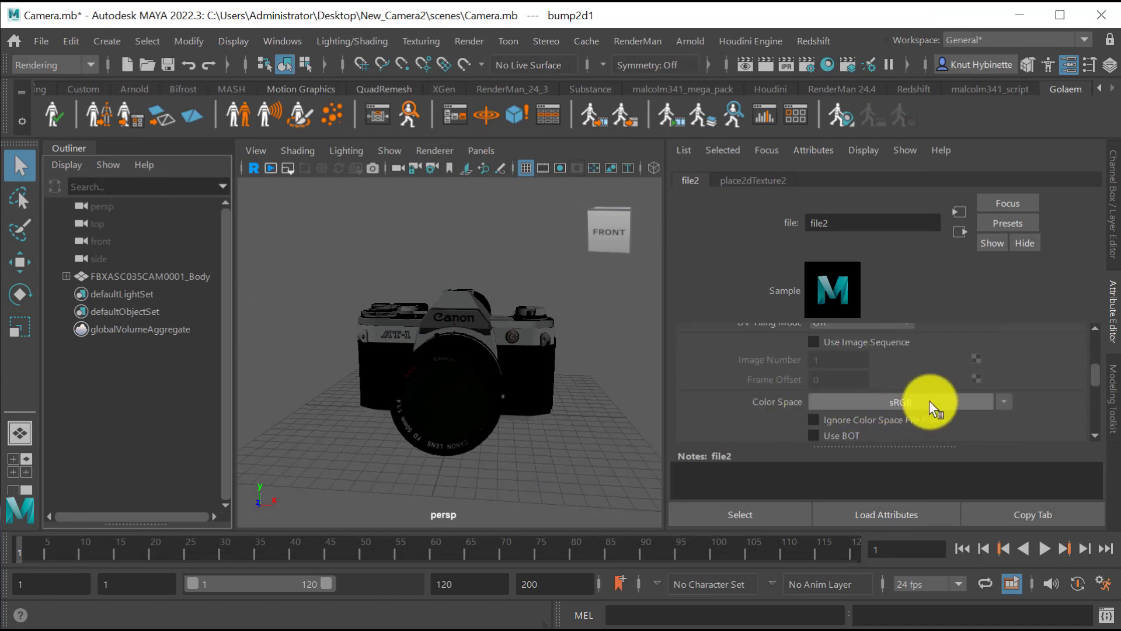
{"action": "left_click", "coordinate": [985, 398]}
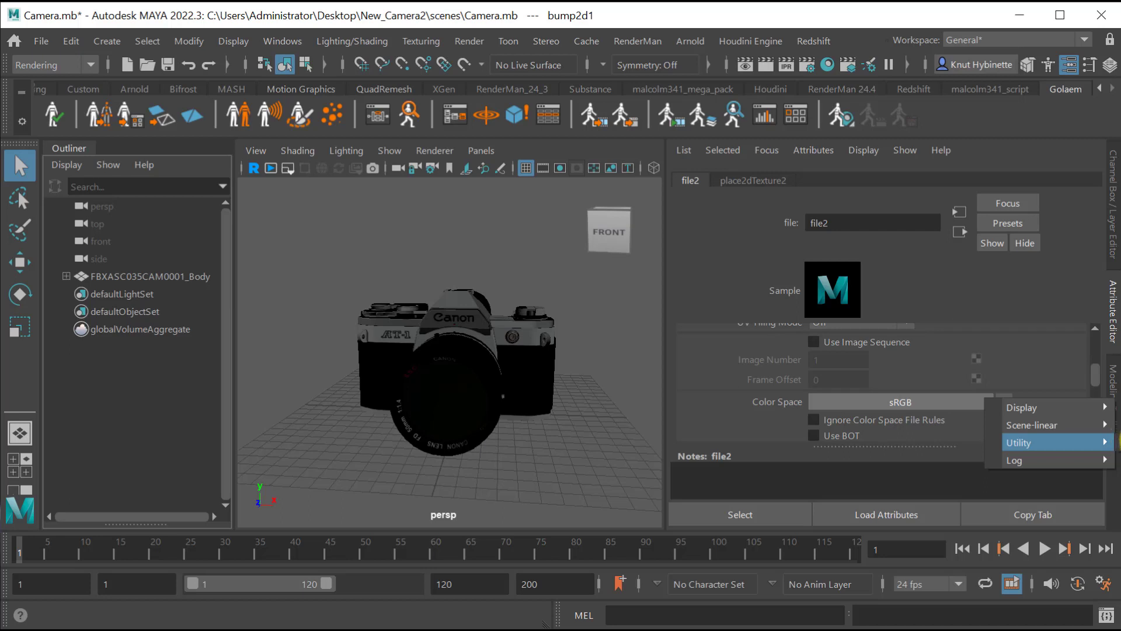
{"action": "left_click", "coordinate": [1120, 442]}
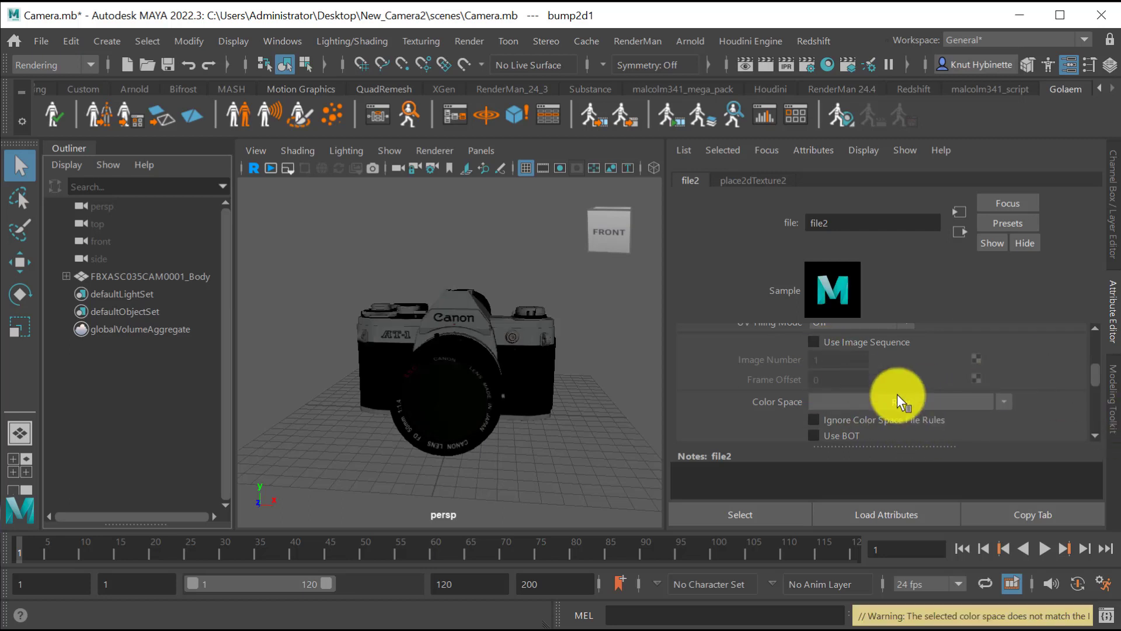
Set the filter type of the file2 normal map texture to Off.
{"action": "right_click_drag", "start_coordinate": [431, 336], "coordinate": [649, 355], "text": "alt"}
{"action": "left_click_drag", "start_coordinate": [649, 355], "coordinate": [478, 395], "text": "alt"}
{"action": "right_click_drag", "start_coordinate": [478, 396], "coordinate": [485, 400], "text": "alt"}
{"action": "left_click_drag", "start_coordinate": [485, 399], "coordinate": [484, 342], "text": "alt"}
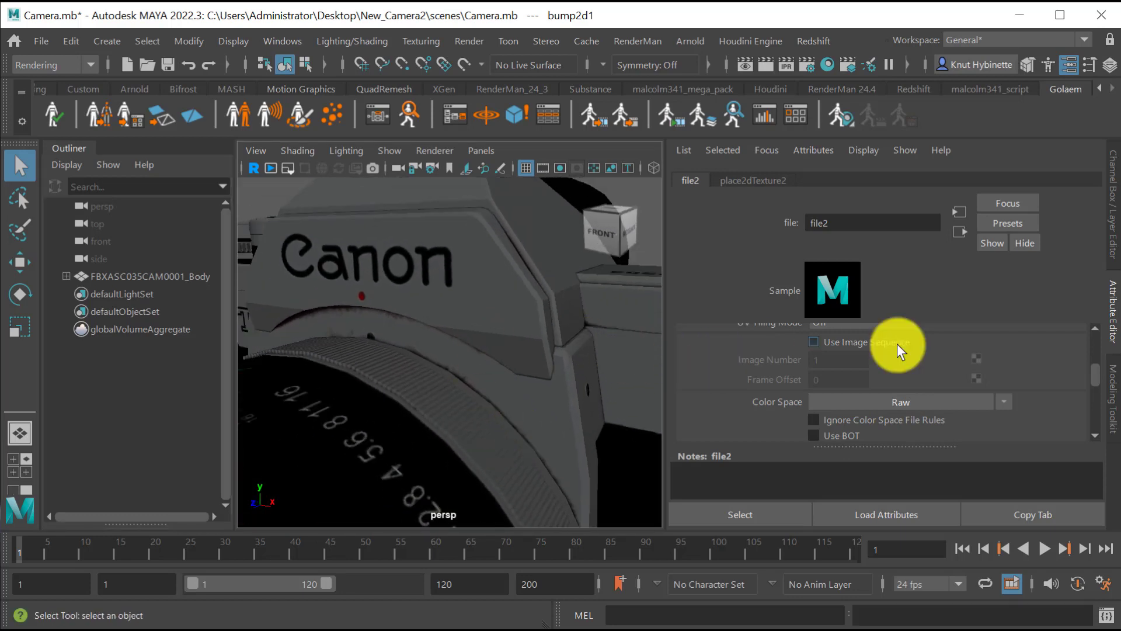
{"action": "scroll", "coordinate": [897, 344], "scroll_direction": "up", "scroll_amount": 4}
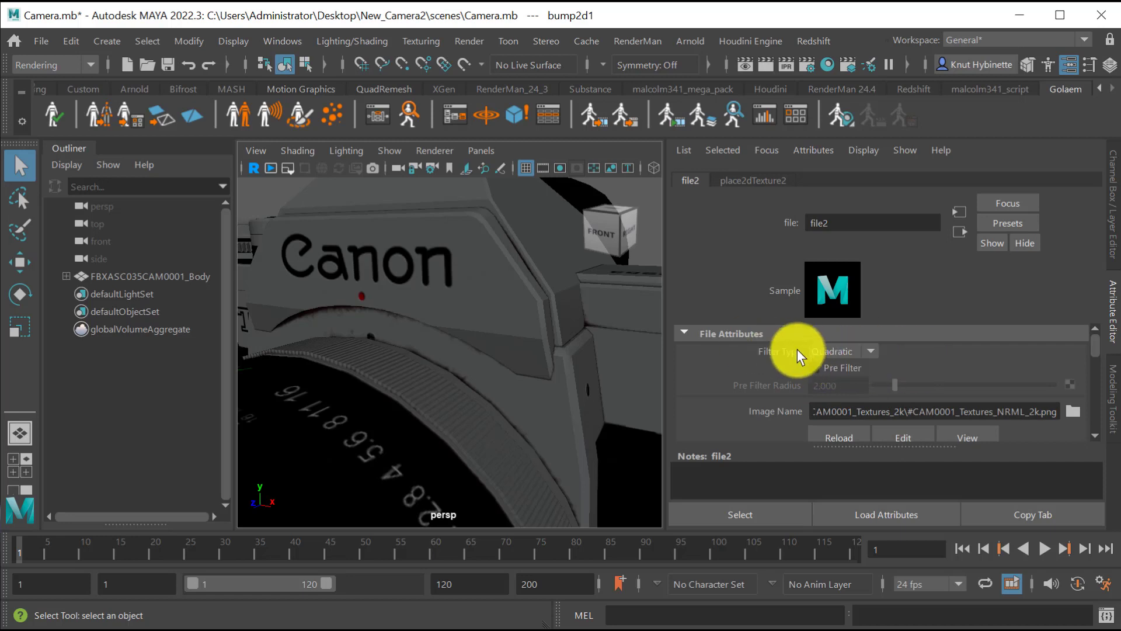
{"action": "left_click", "coordinate": [863, 351]}
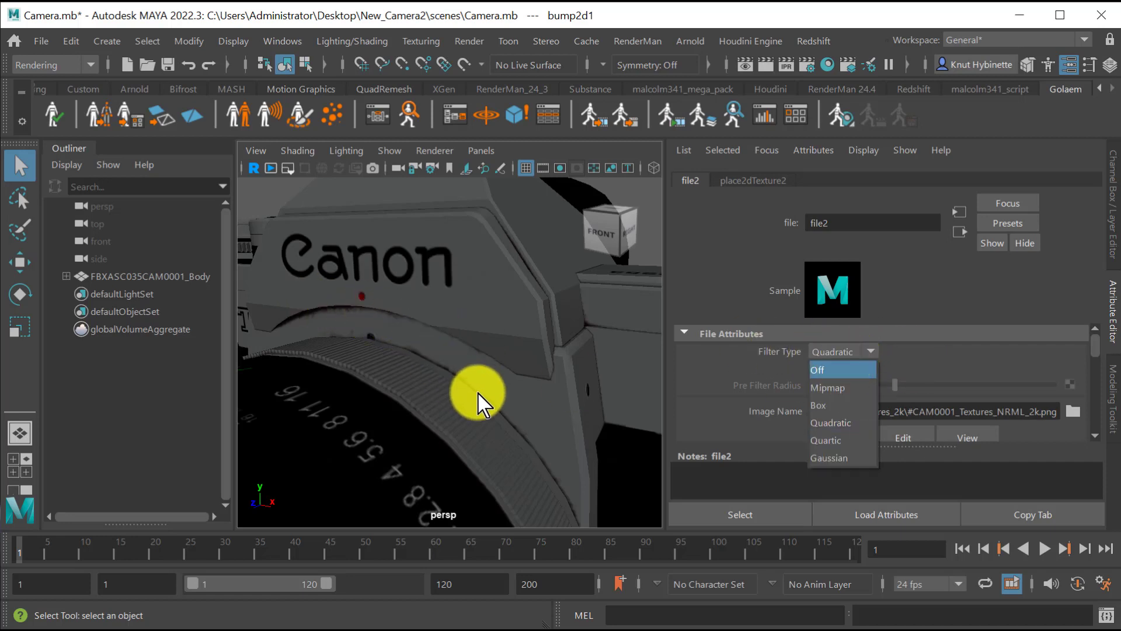
{"action": "left_click", "coordinate": [834, 373]}
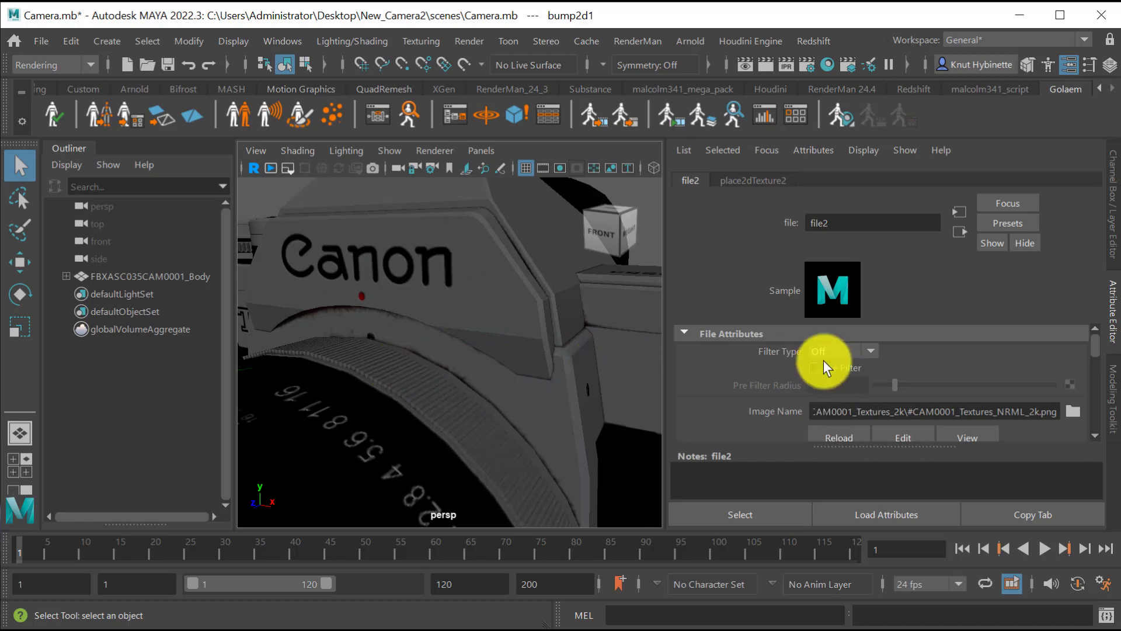
{"action": "left_click", "coordinate": [829, 354]}
{"action": "left_click", "coordinate": [851, 421]}
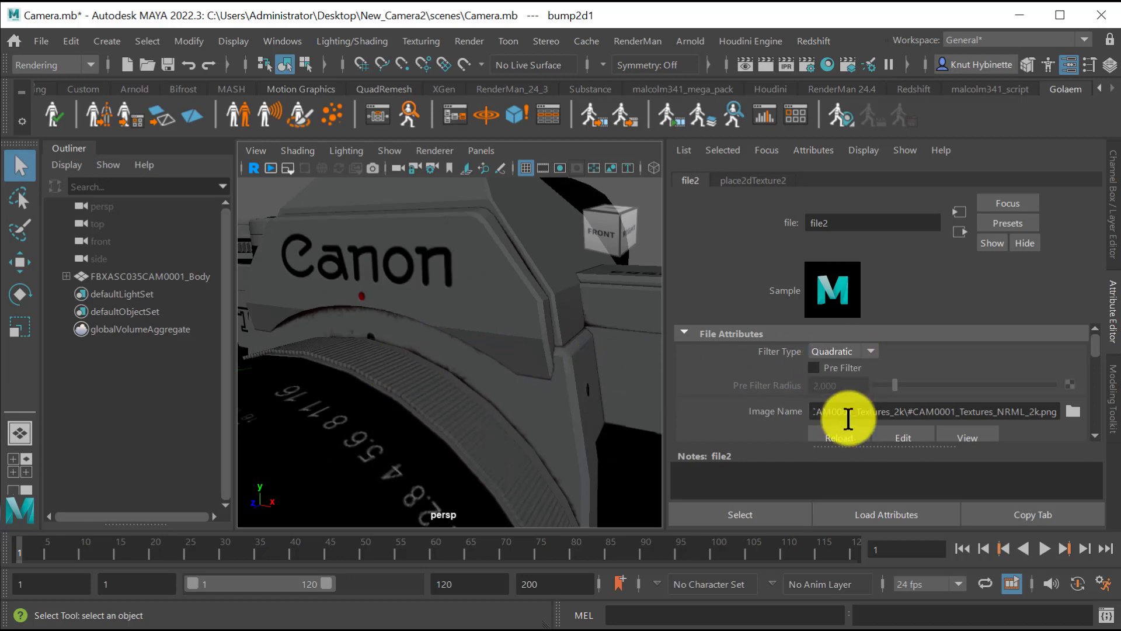
{"action": "left_click", "coordinate": [838, 353]}
{"action": "left_click", "coordinate": [833, 375]}
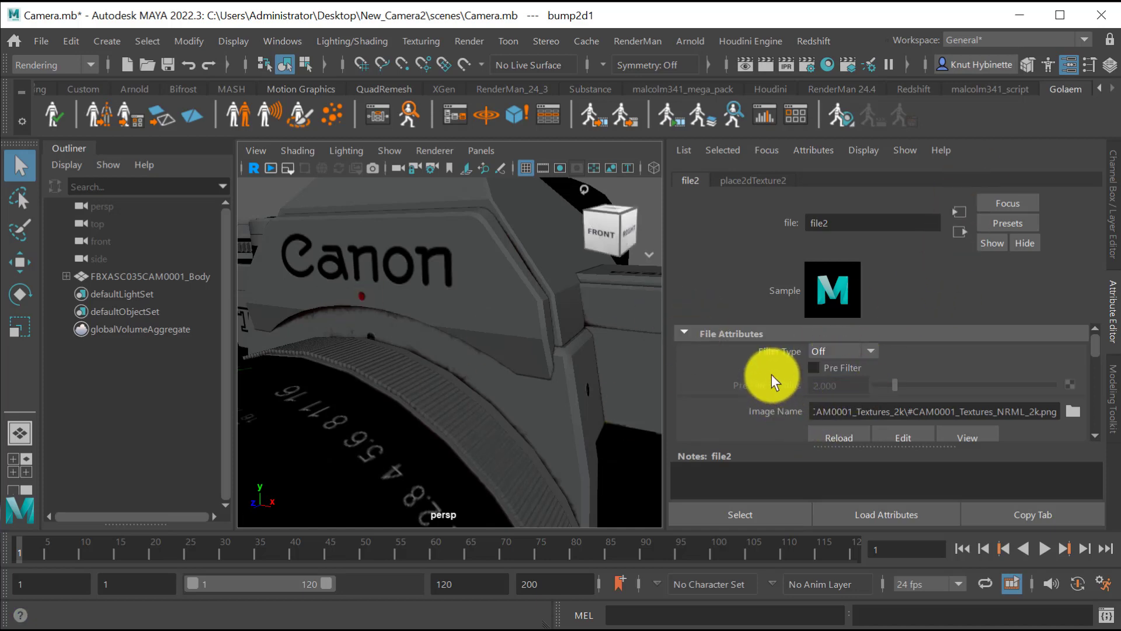
Enable Alpha Is Luminance in the Color Balance settings of the file2 normal map texture.
{"action": "scroll", "coordinate": [789, 377], "scroll_direction": "down", "scroll_amount": 6}
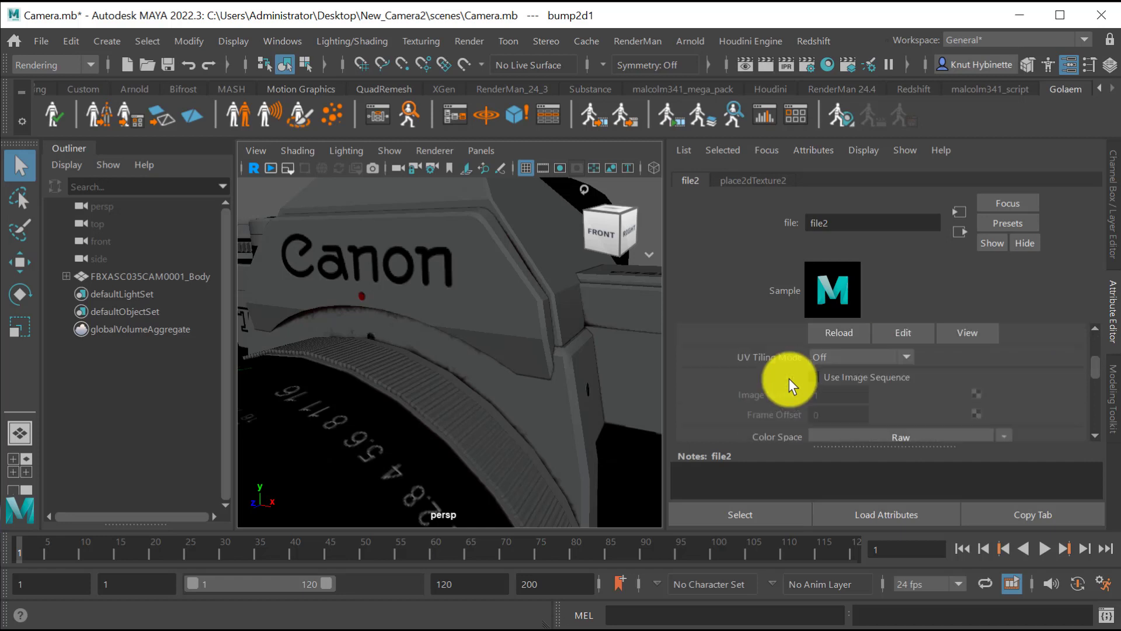
{"action": "scroll", "coordinate": [792, 383], "scroll_direction": "down", "scroll_amount": 2}
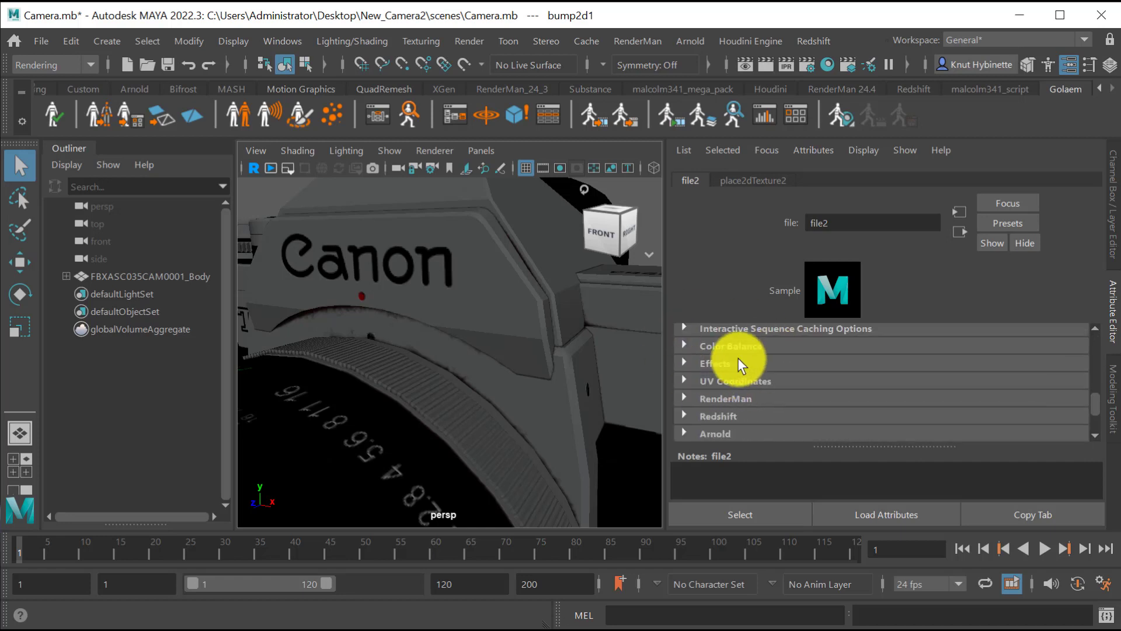
{"action": "left_click", "coordinate": [685, 345]}
{"action": "scroll", "coordinate": [812, 394], "scroll_direction": "down", "scroll_amount": 4}
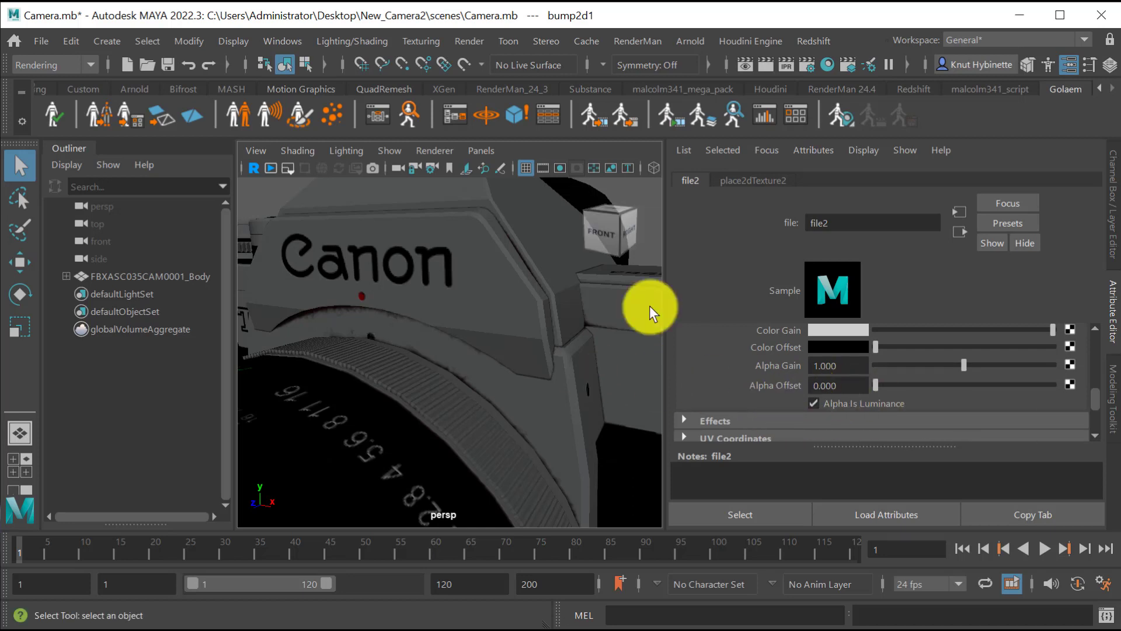
{"action": "key", "text": "f"}
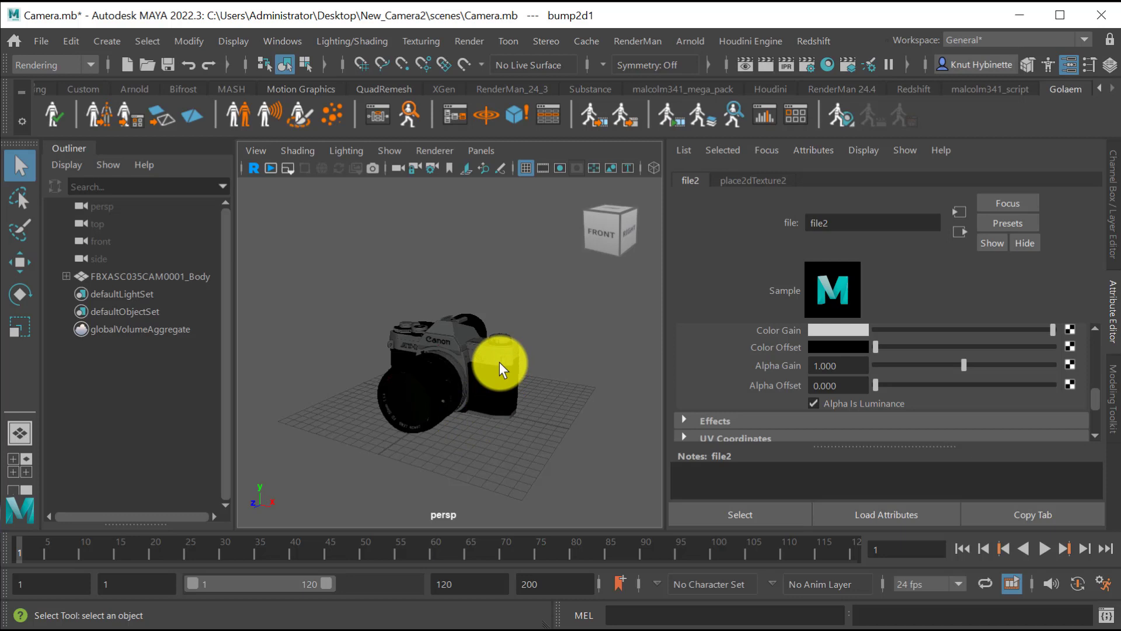
Create an Arnold Skydome Light in the scene.
{"action": "left_click", "coordinate": [690, 40]}
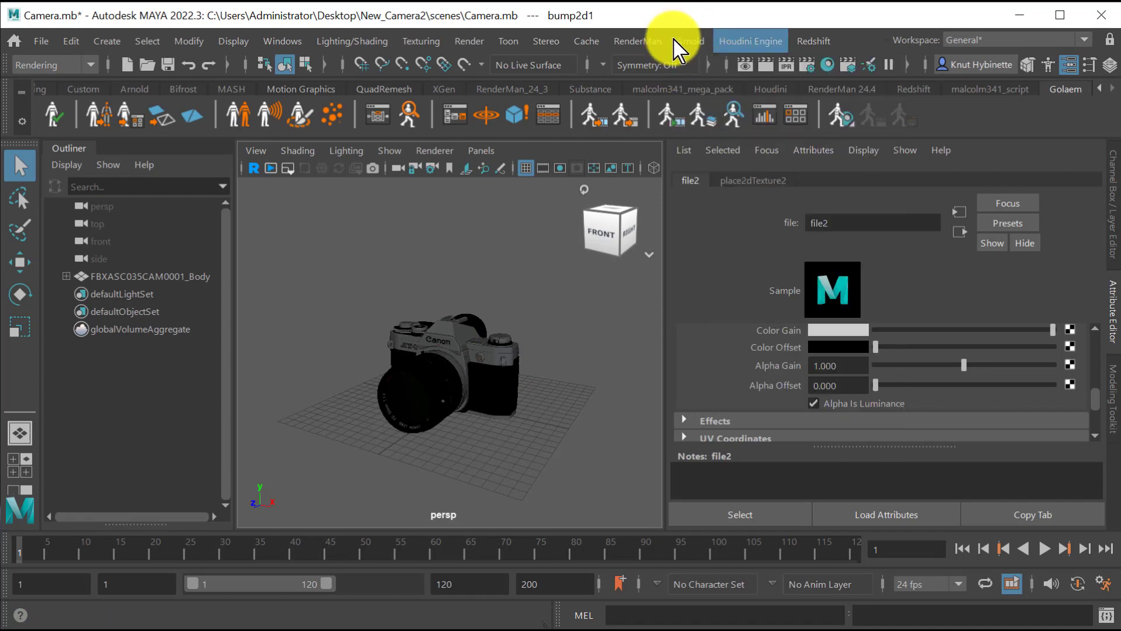
{"action": "mouse_move", "coordinate": [690, 41]}
{"action": "mouse_move", "coordinate": [724, 134]}
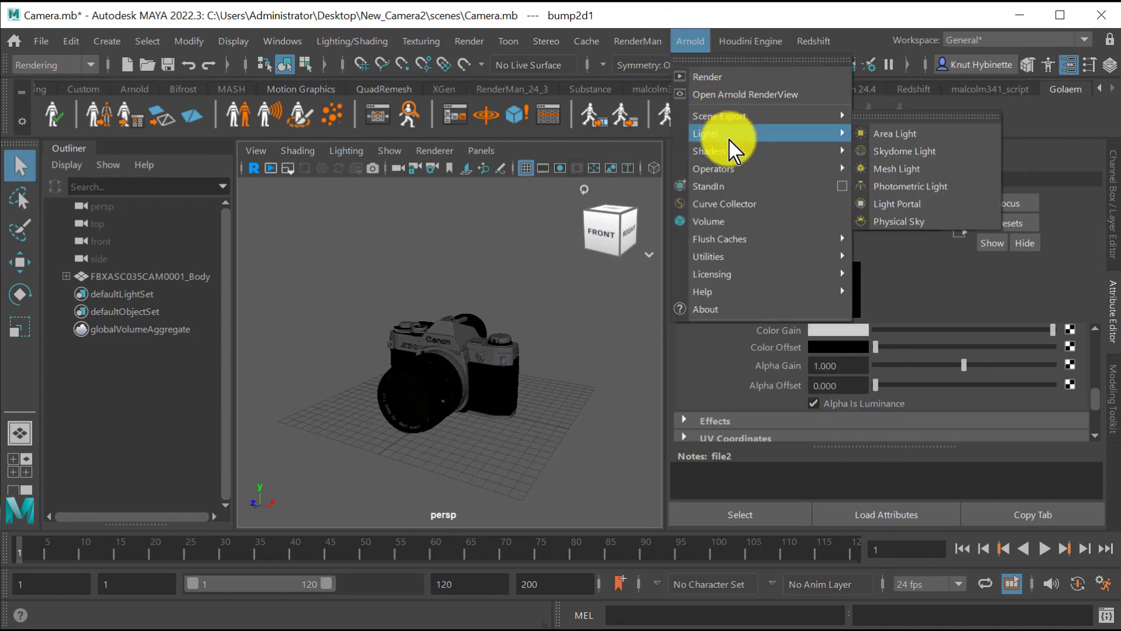
{"action": "left_click", "coordinate": [919, 157]}
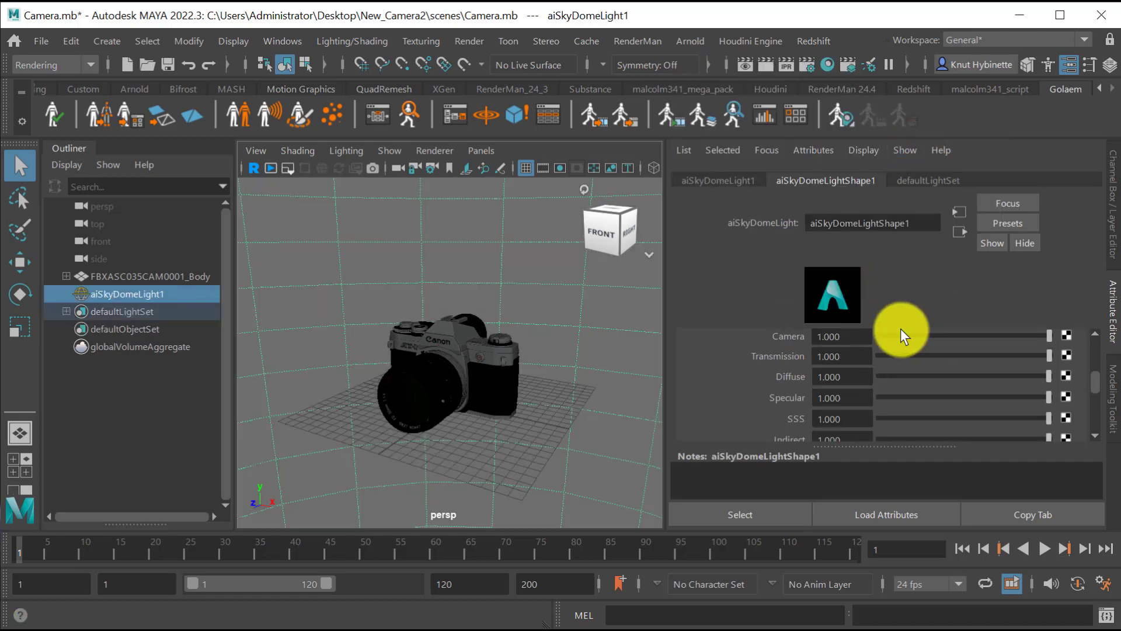
Connect a File texture to the Color attribute of the skydome light.
{"action": "scroll", "coordinate": [901, 328], "scroll_direction": "up", "scroll_amount": 6}
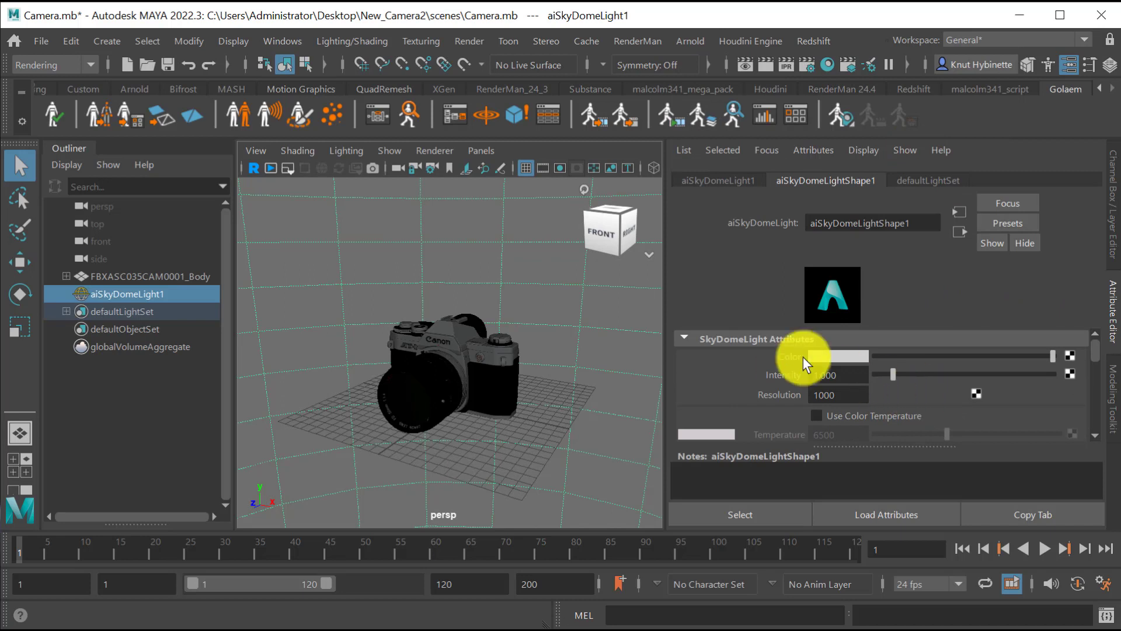
{"action": "left_click", "coordinate": [1070, 355]}
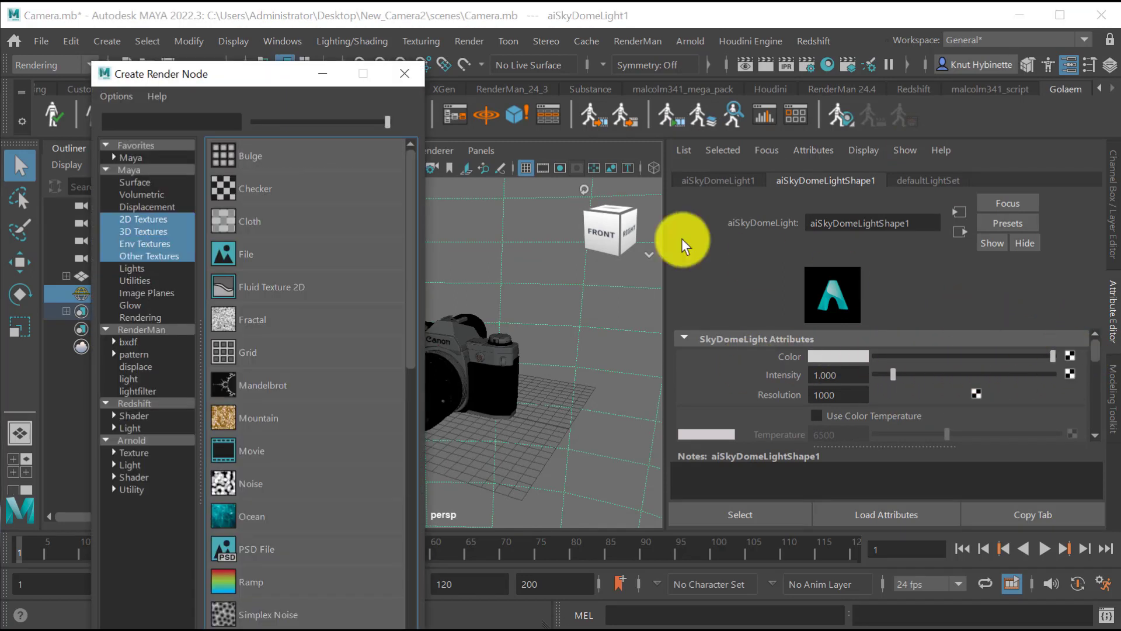
{"action": "left_click", "coordinate": [251, 256]}
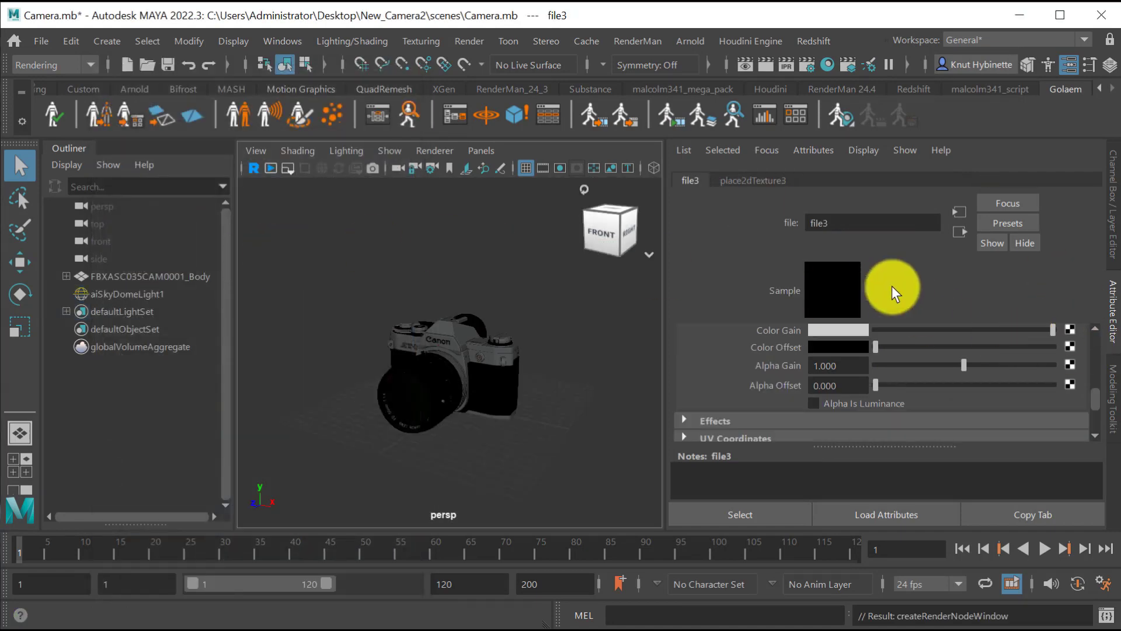
Load studio003.hdr from the Desktop's SketchFab folder as the image of the skydome's file3 texture.
{"action": "scroll", "coordinate": [997, 337], "scroll_direction": "down", "scroll_amount": 6}
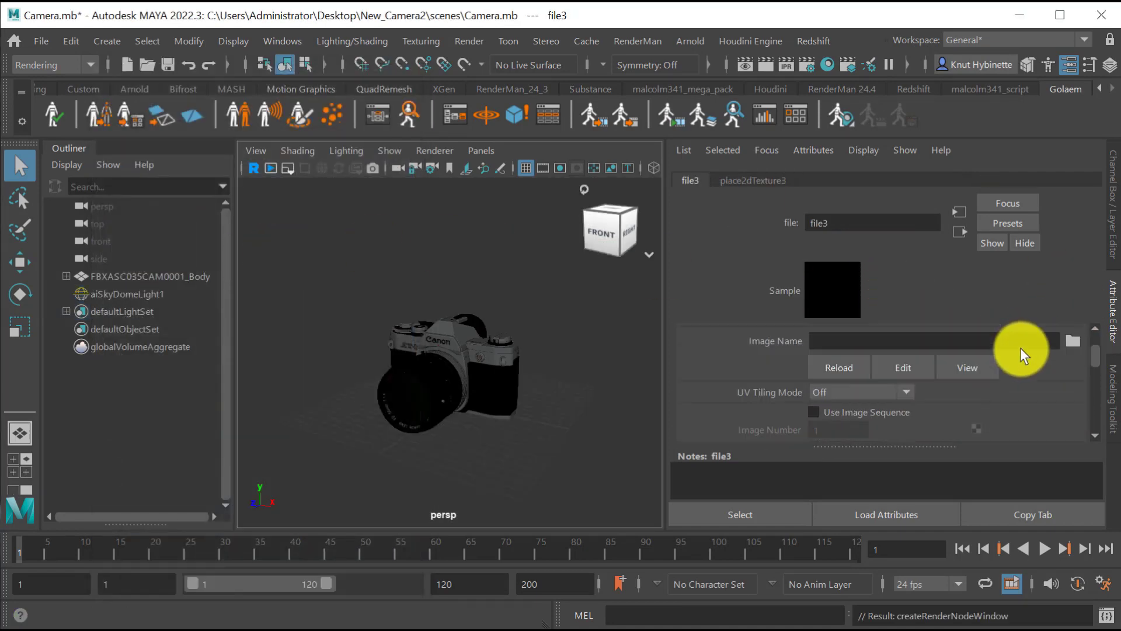
{"action": "left_click", "coordinate": [1074, 411]}
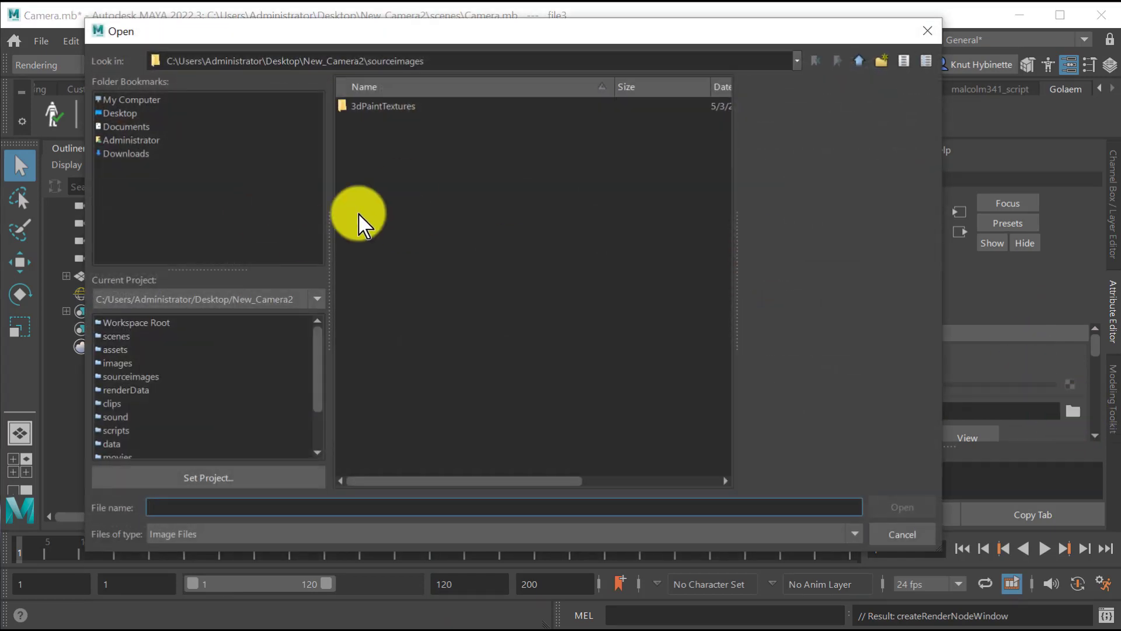
{"action": "left_click", "coordinate": [133, 113]}
{"action": "double_click", "coordinate": [371, 182]}
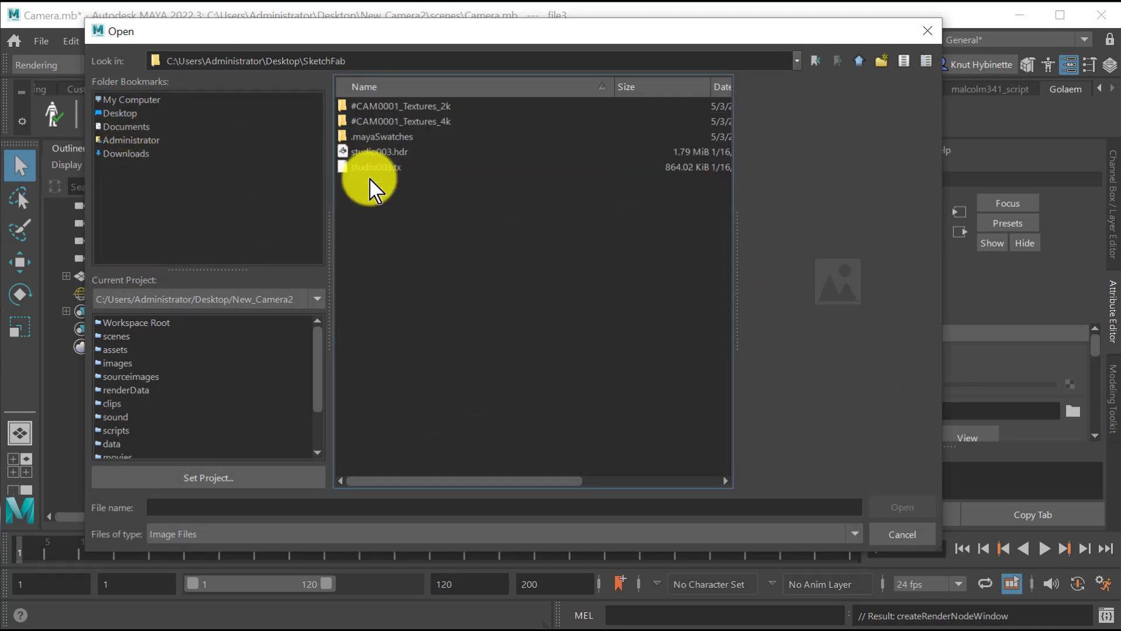
{"action": "left_click", "coordinate": [399, 153]}
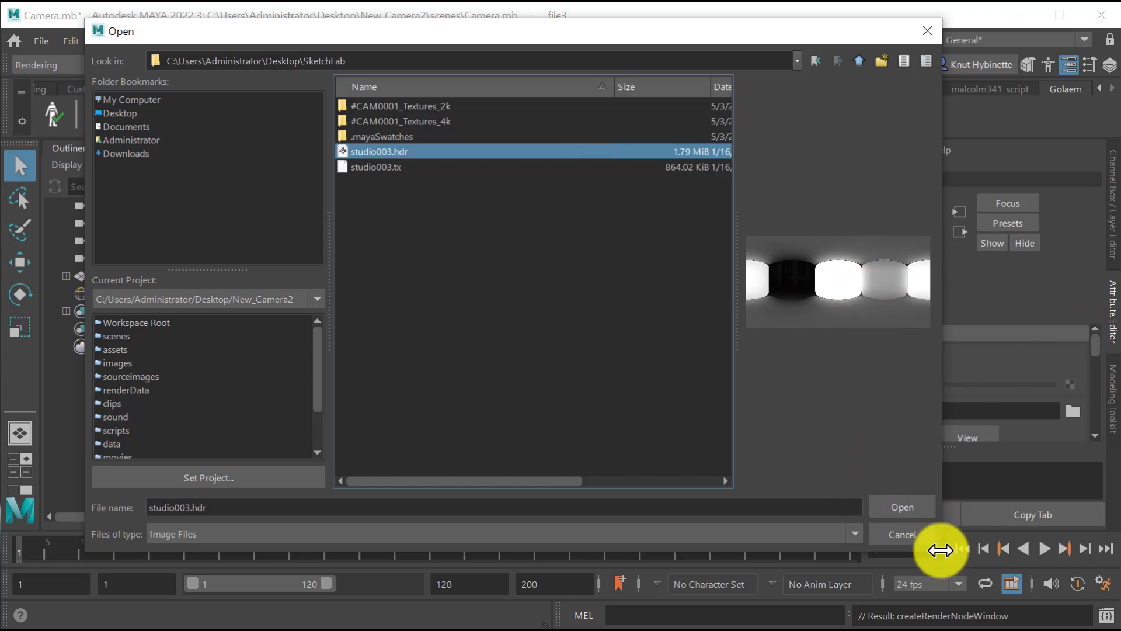
{"action": "left_click", "coordinate": [902, 507]}
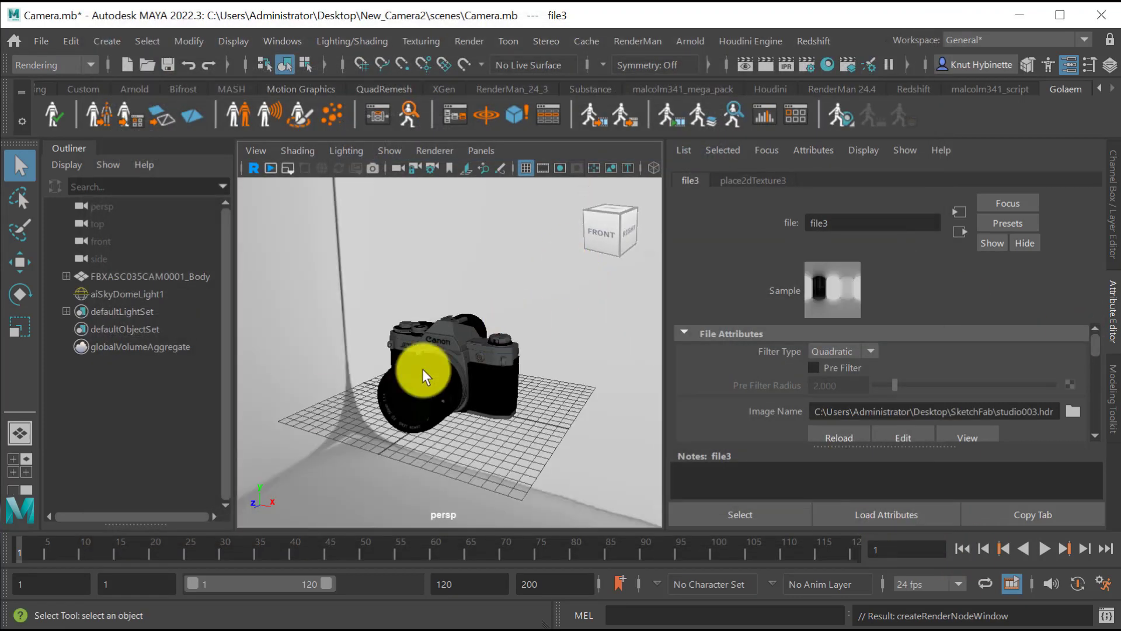
Create a standard scene camera and look through it in the viewport.
{"action": "left_click_drag", "start_coordinate": [426, 371], "coordinate": [0, 325], "text": "alt"}
{"action": "right_click_drag", "start_coordinate": [335, 327], "coordinate": [387, 328], "text": "alt"}
{"action": "mouse_move", "coordinate": [388, 328]}
{"action": "left_mouse_down", "text": "alt"}
{"action": "mouse_move", "coordinate": [426, 335]}
{"action": "mouse_move", "coordinate": [407, 337]}
{"action": "left_mouse_up", "text": "alt"}
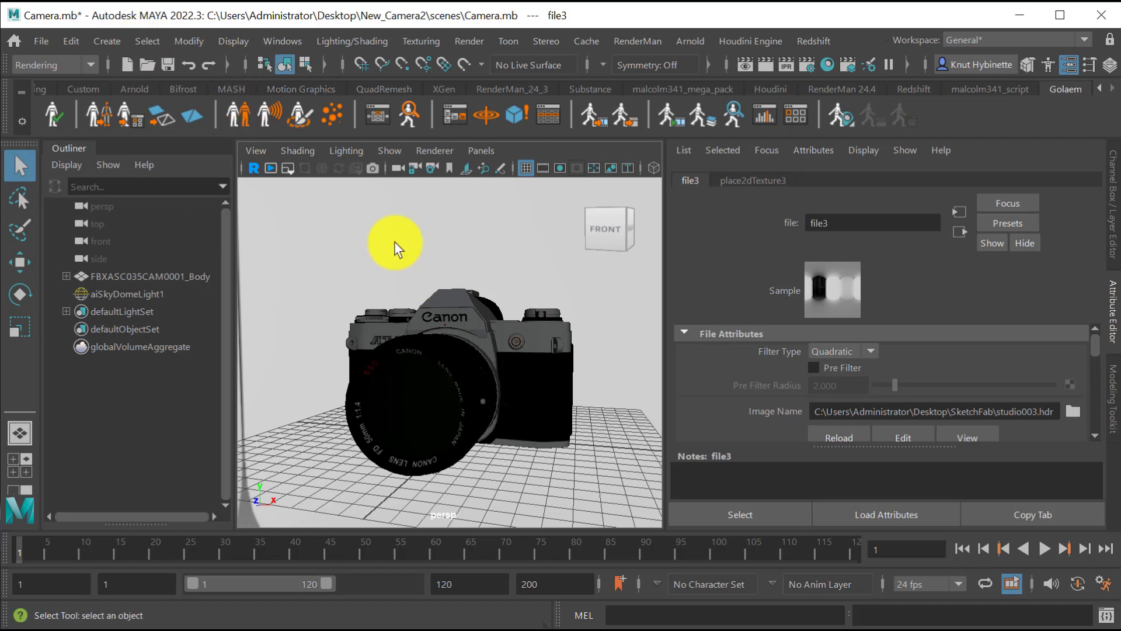
{"action": "left_click", "coordinate": [96, 47]}
{"action": "mouse_move", "coordinate": [152, 159]}
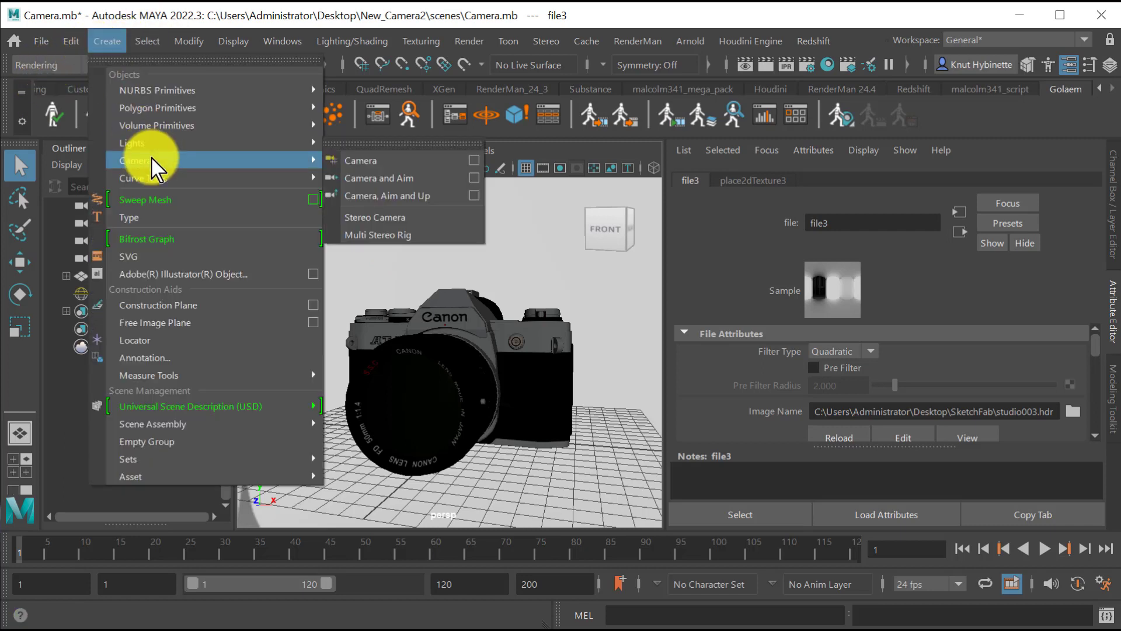
{"action": "left_click", "coordinate": [422, 163]}
{"action": "left_click", "coordinate": [483, 152]}
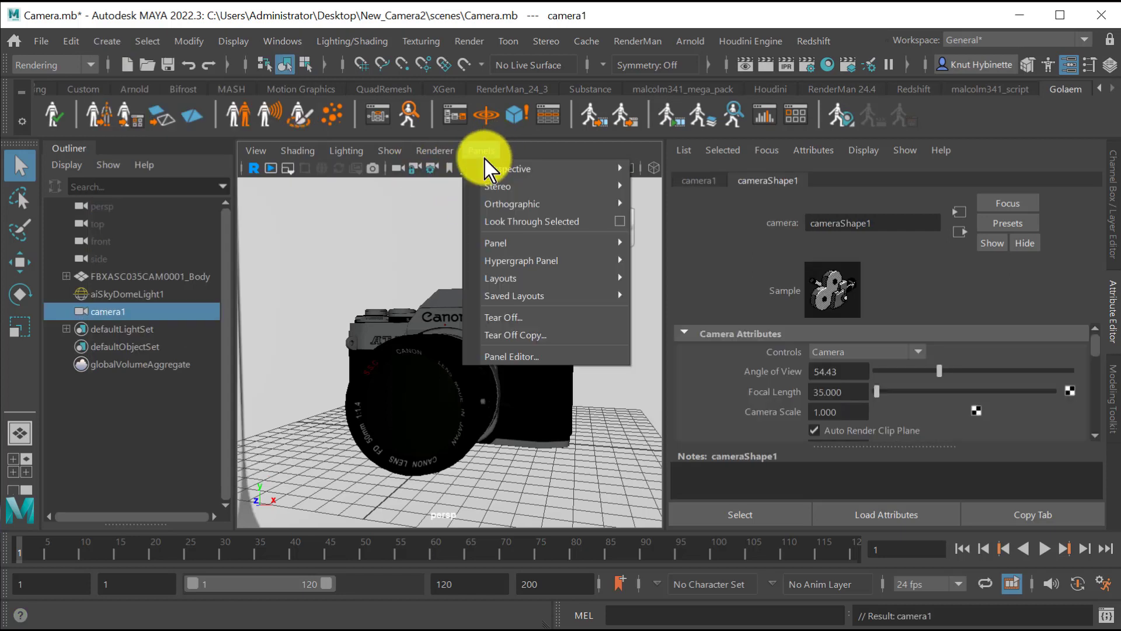
{"action": "mouse_move", "coordinate": [491, 170]}
{"action": "left_click", "coordinate": [695, 180]}
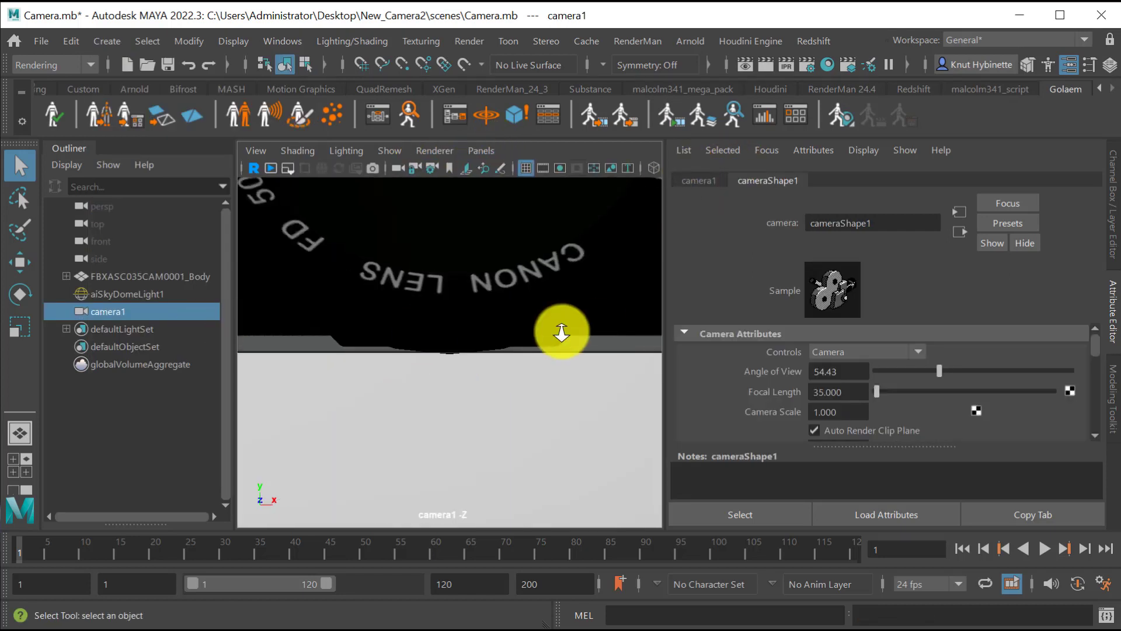
Pull camera1 back until the whole Canon model is in view, widen the viewport and turn on its film gate.
{"action": "right_click_drag", "start_coordinate": [561, 331], "coordinate": [394, 223], "text": "alt"}
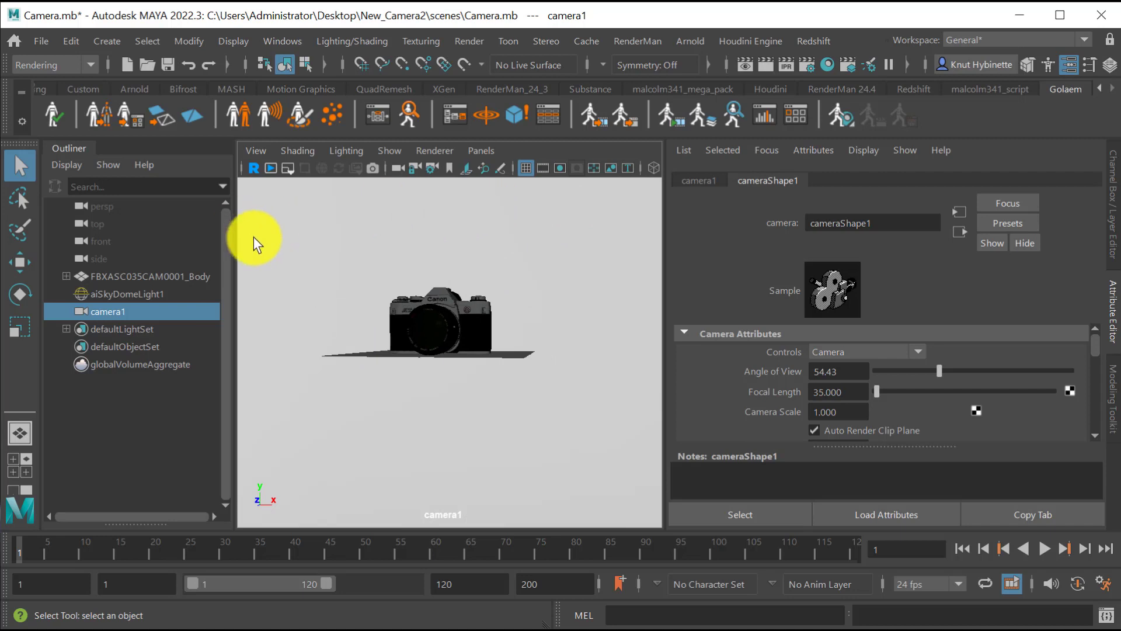
{"action": "left_click_drag", "start_coordinate": [231, 242], "coordinate": [196, 242]}
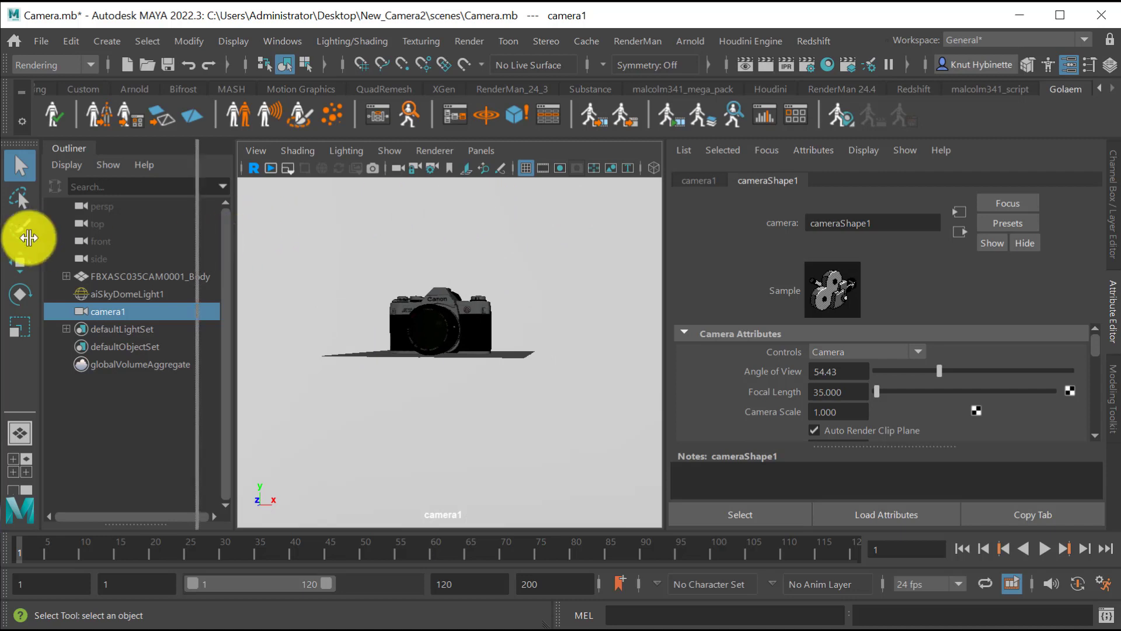
{"action": "left_click", "coordinate": [509, 170]}
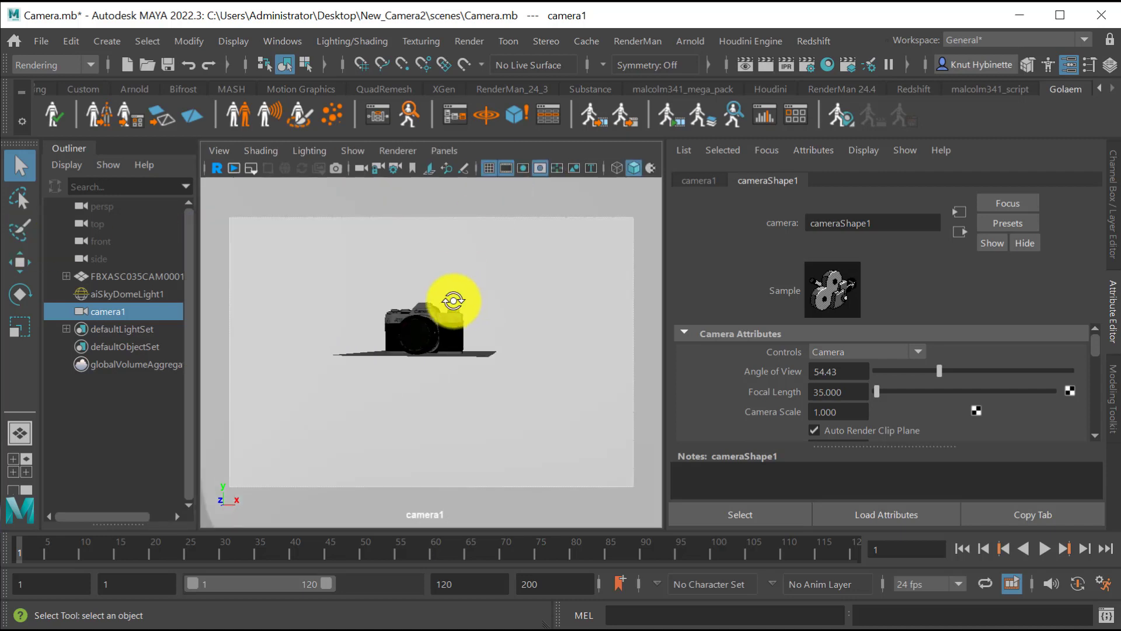
Compose a close three-quarter shot of the Canon model through camera1, filling most of the film gate.
{"action": "left_click_drag", "start_coordinate": [453, 301], "coordinate": [560, 356], "text": "alt"}
{"action": "scroll", "coordinate": [482, 402], "scroll_direction": "up", "scroll_amount": 3}
{"action": "left_click_drag", "start_coordinate": [482, 402], "coordinate": [594, 364], "text": "alt"}
{"action": "middle_click_drag", "start_coordinate": [593, 366], "coordinate": [537, 345], "text": "alt"}
{"action": "mouse_move", "coordinate": [537, 345]}
{"action": "left_mouse_down", "text": "alt"}
{"action": "mouse_move", "coordinate": [549, 355]}
{"action": "mouse_move", "coordinate": [545, 343]}
{"action": "left_mouse_up", "text": "alt"}
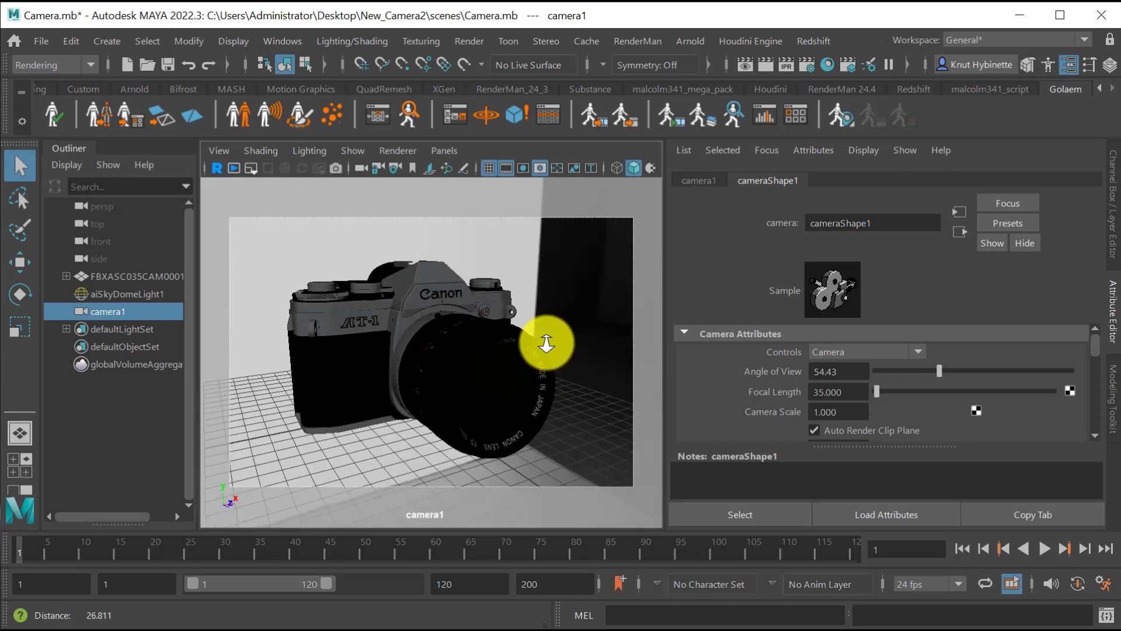
Render the camera1 shot in the Arnold RenderView, examine the textured model and close the render window.
{"action": "left_click", "coordinate": [692, 41]}
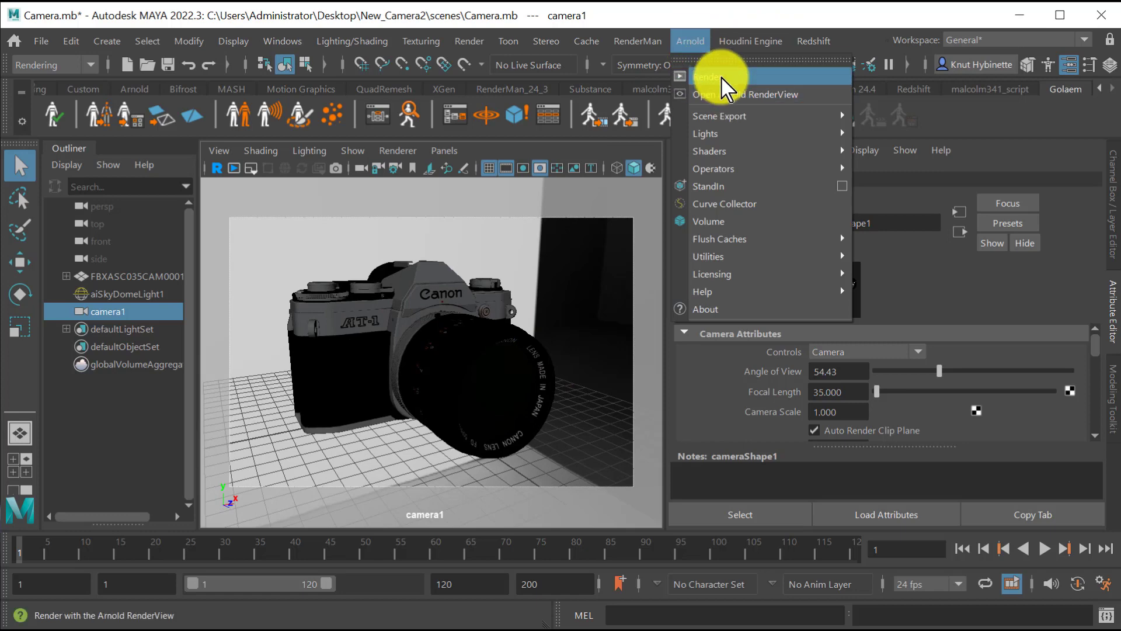
{"action": "left_click", "coordinate": [721, 75]}
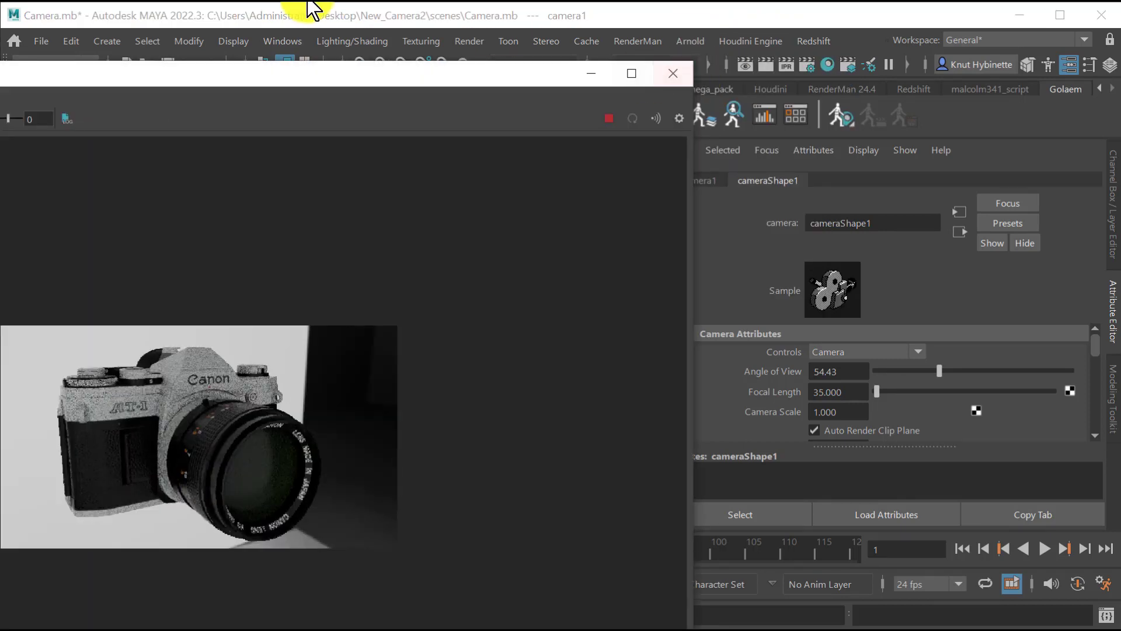
{"action": "left_click_drag", "start_coordinate": [0, 74], "coordinate": [324, 12]}
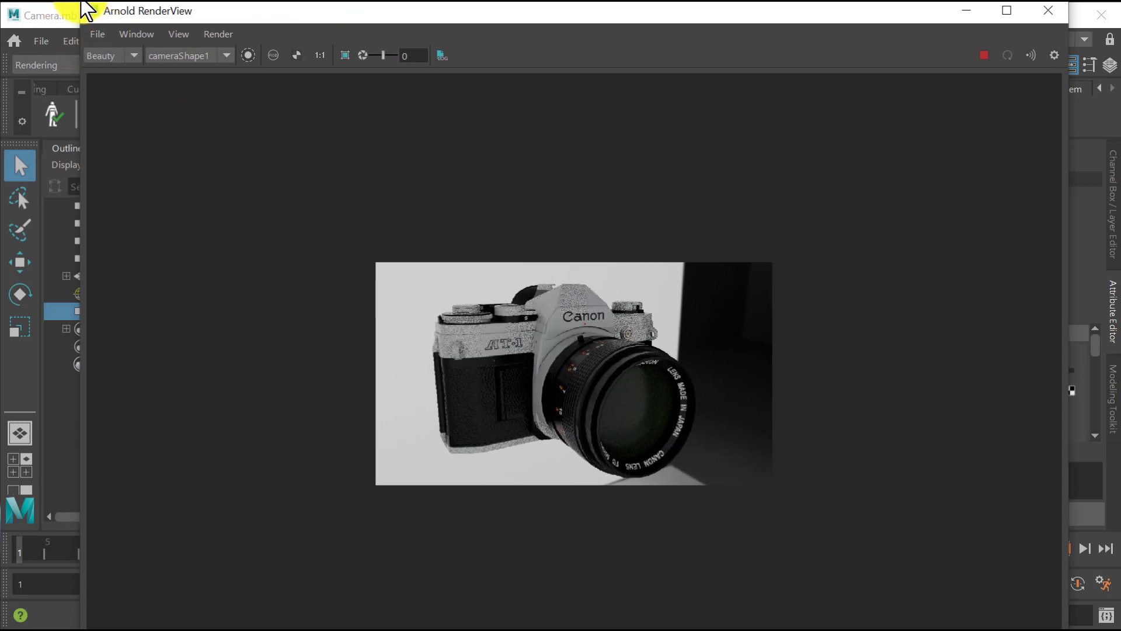
{"action": "left_click_drag", "start_coordinate": [86, 3], "coordinate": [228, 34]}
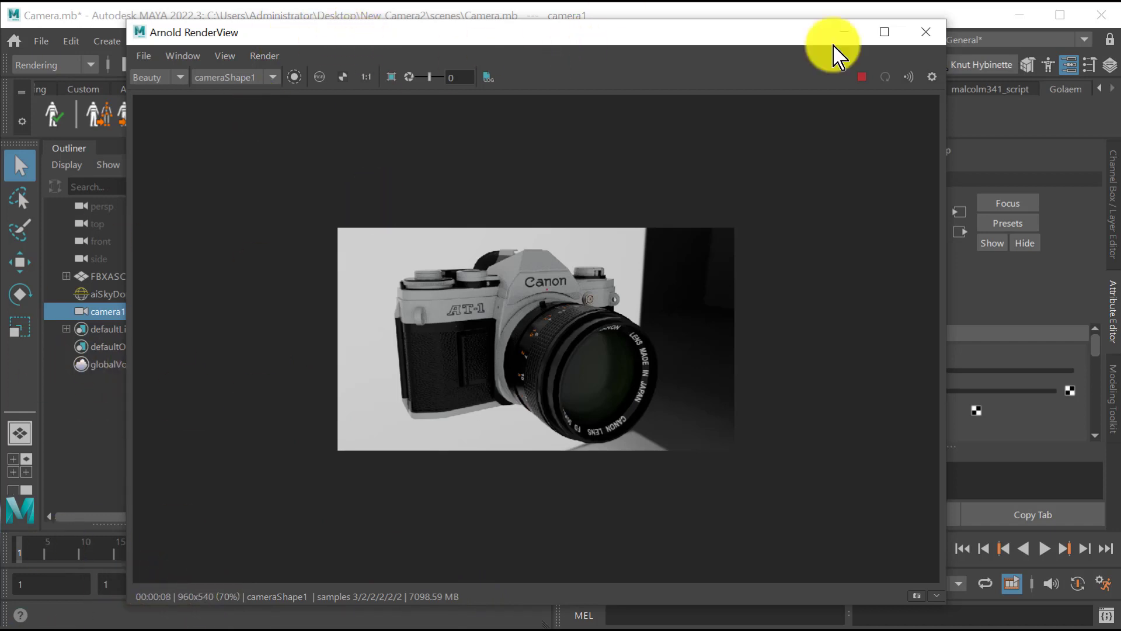
{"action": "left_click", "coordinate": [941, 30]}
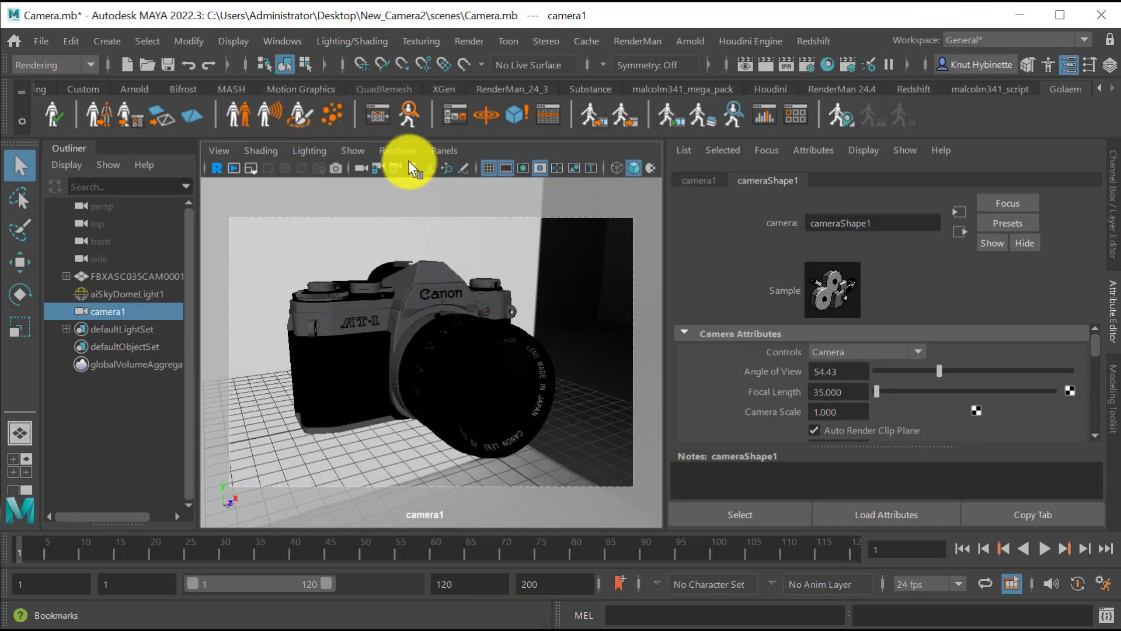
Set the Camera visibility of the skydome light to 0.
{"action": "left_click", "coordinate": [502, 260]}
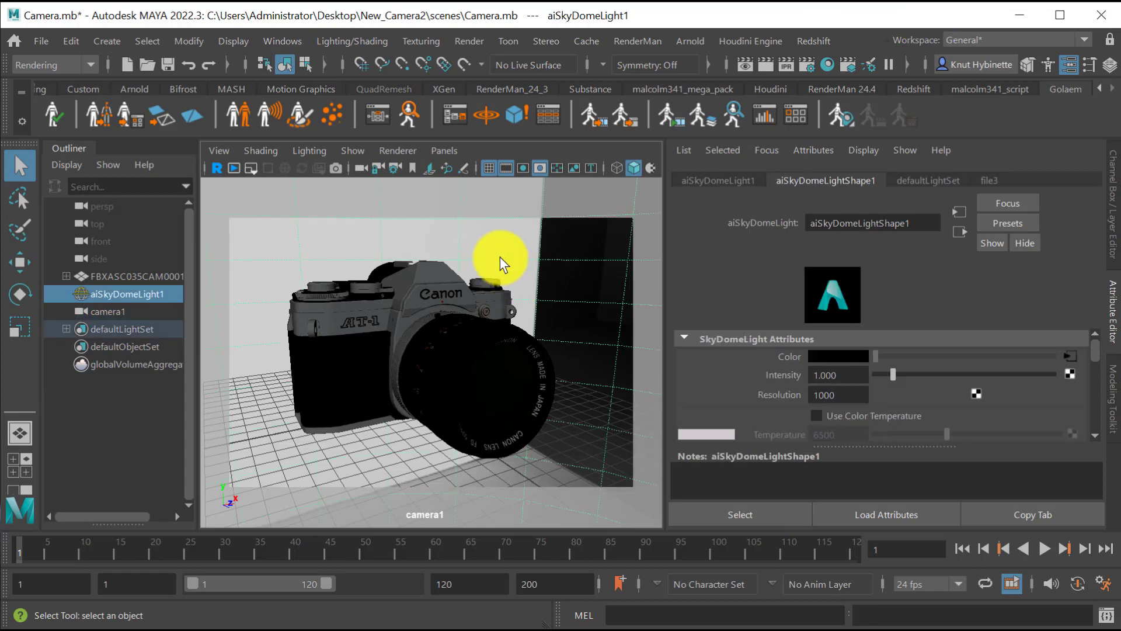
{"action": "scroll", "coordinate": [960, 388], "scroll_direction": "down", "scroll_amount": 10}
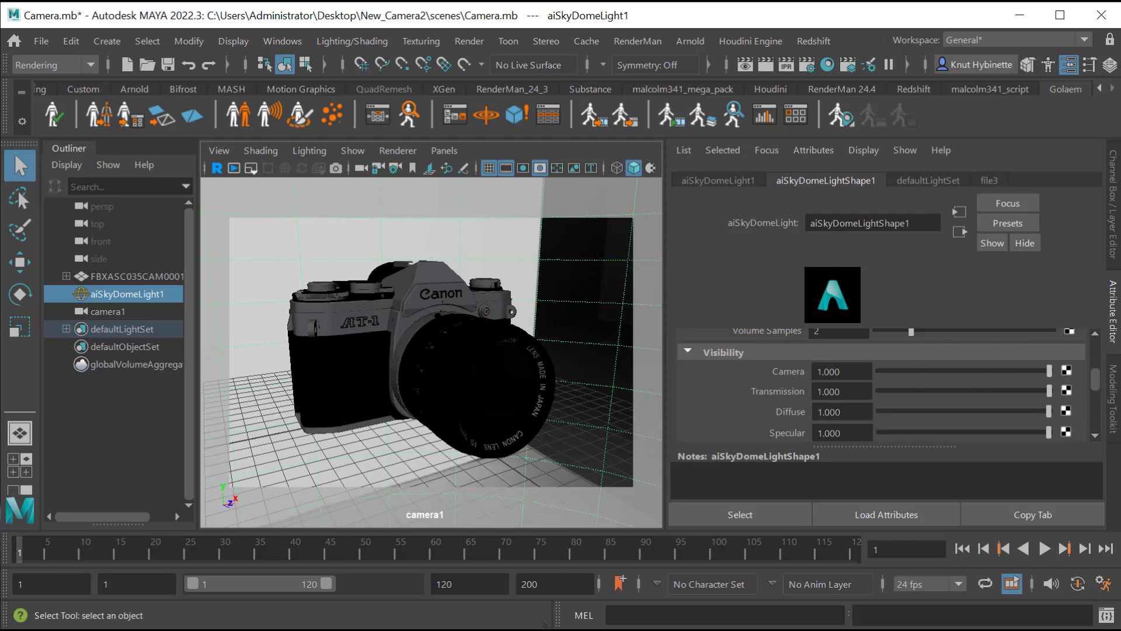
{"action": "left_click_drag", "start_coordinate": [1049, 369], "coordinate": [879, 373]}
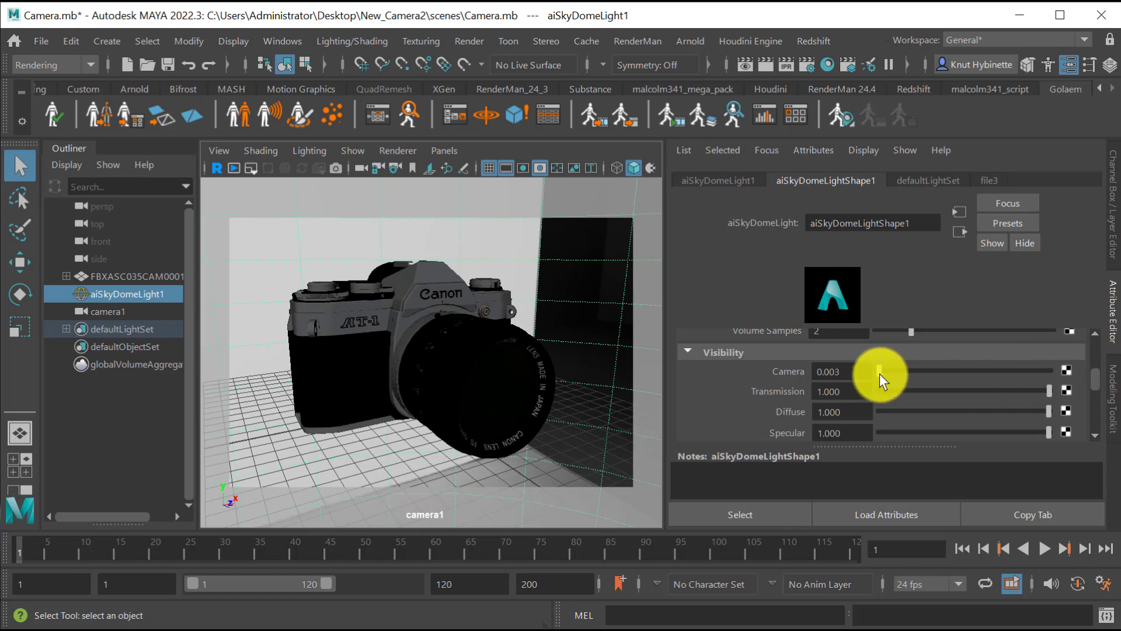
Render the shot again in the Arnold RenderView to check the hidden skydome background, and close the render window.
{"action": "left_click", "coordinate": [689, 41]}
{"action": "left_click", "coordinate": [698, 65]}
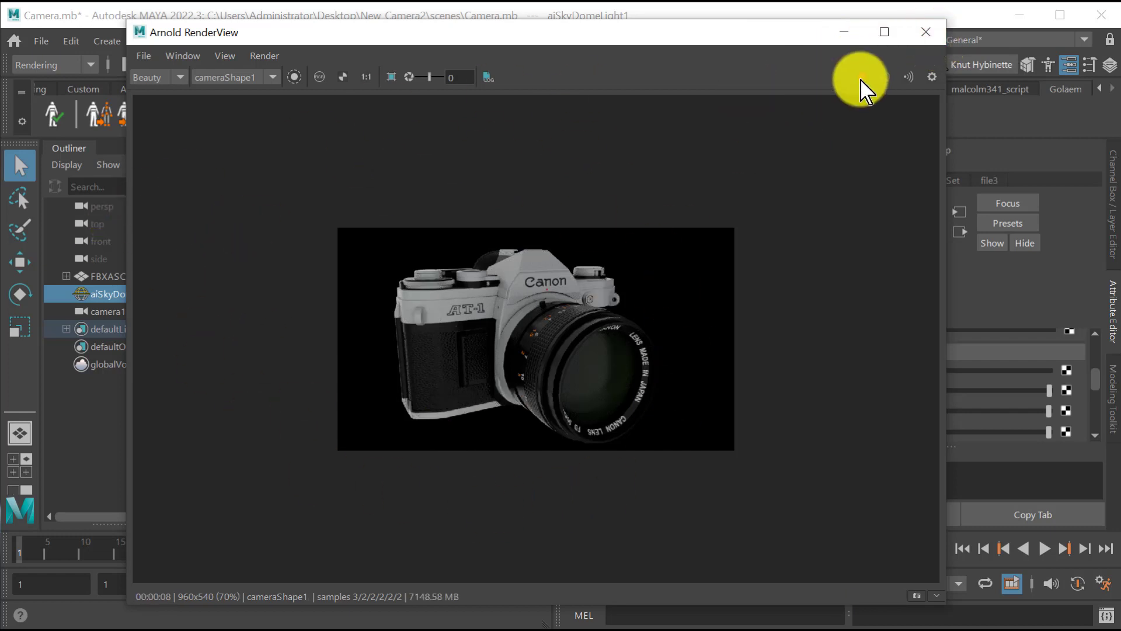
{"action": "left_click", "coordinate": [926, 33]}
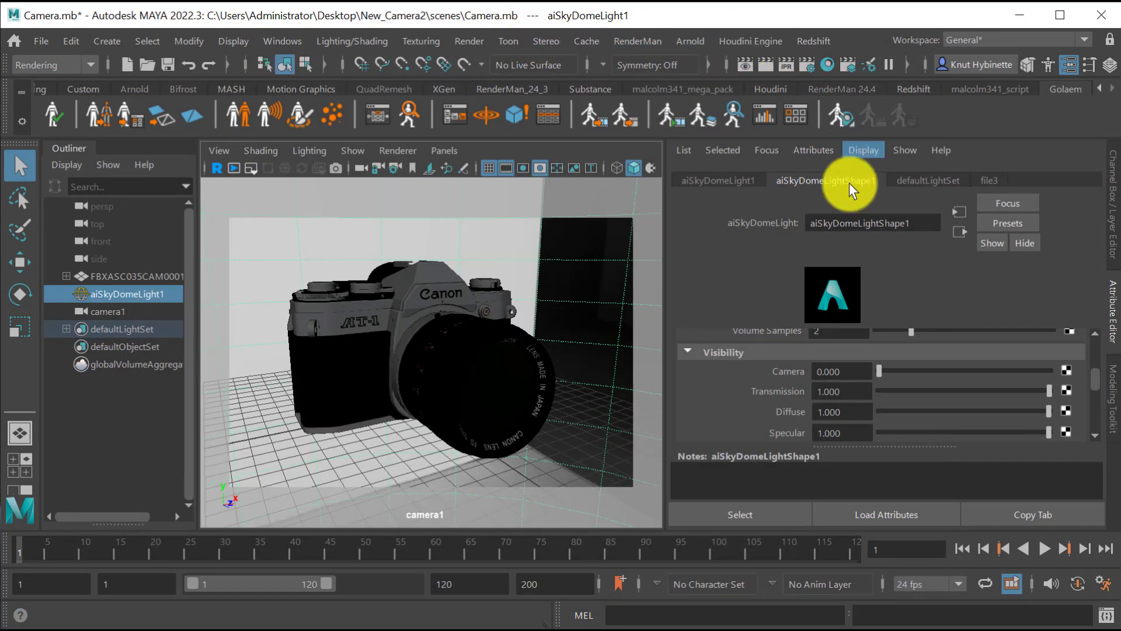
Look through the available Arnold AOVs in the render settings for a wireframe pass.
{"action": "left_click", "coordinate": [808, 66]}
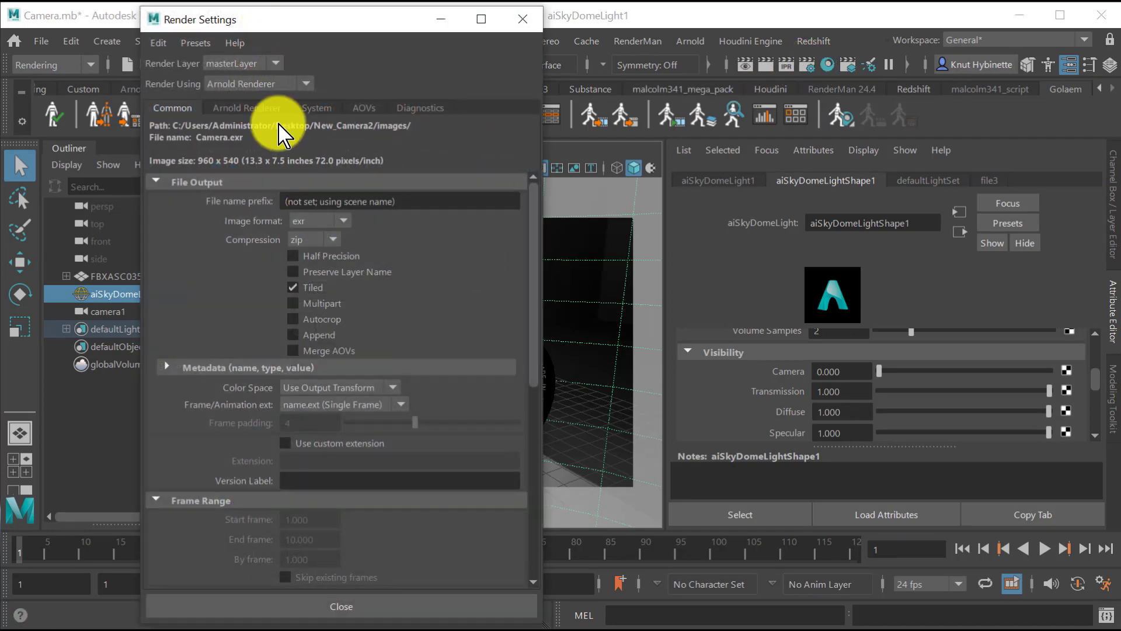
{"action": "left_click_drag", "start_coordinate": [537, 623], "coordinate": [516, 582]}
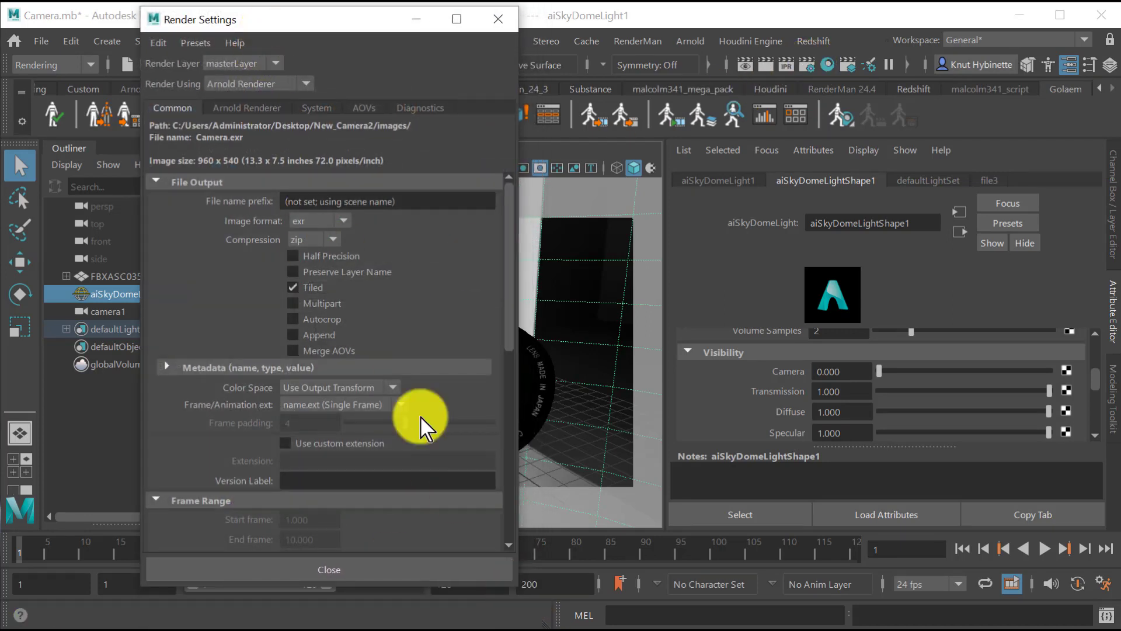
{"action": "left_click", "coordinate": [363, 109]}
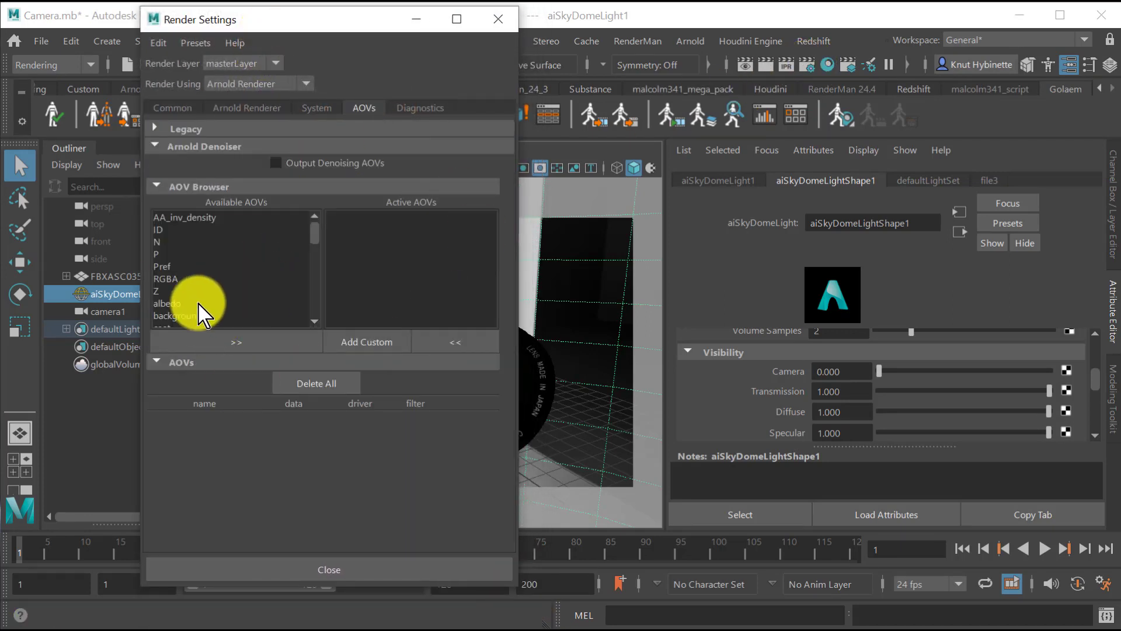
{"action": "scroll", "coordinate": [198, 304], "scroll_direction": "down", "scroll_amount": 3}
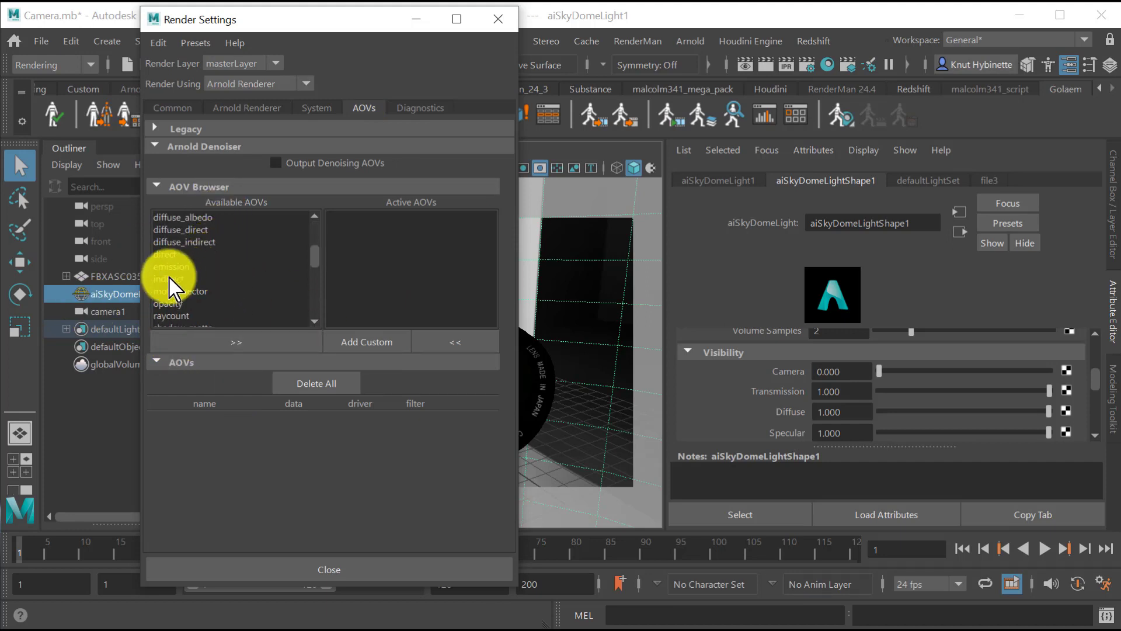
{"action": "scroll", "coordinate": [252, 281], "scroll_direction": "down", "scroll_amount": 4}
{"action": "scroll", "coordinate": [252, 282], "scroll_direction": "down", "scroll_amount": 2}
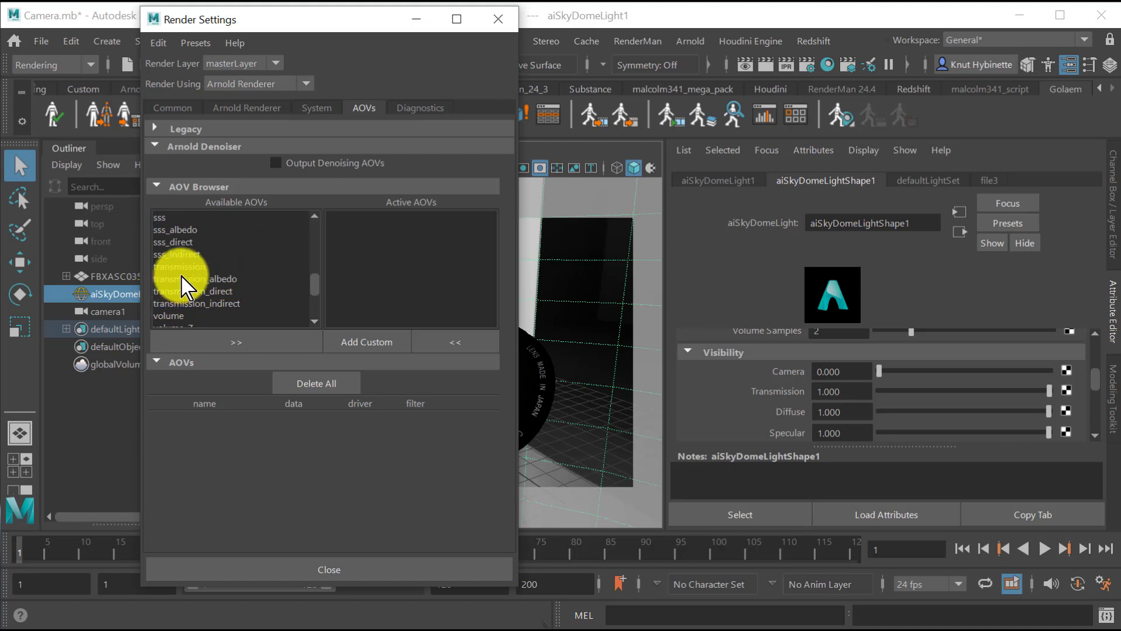
{"action": "scroll", "coordinate": [193, 286], "scroll_direction": "down", "scroll_amount": 4}
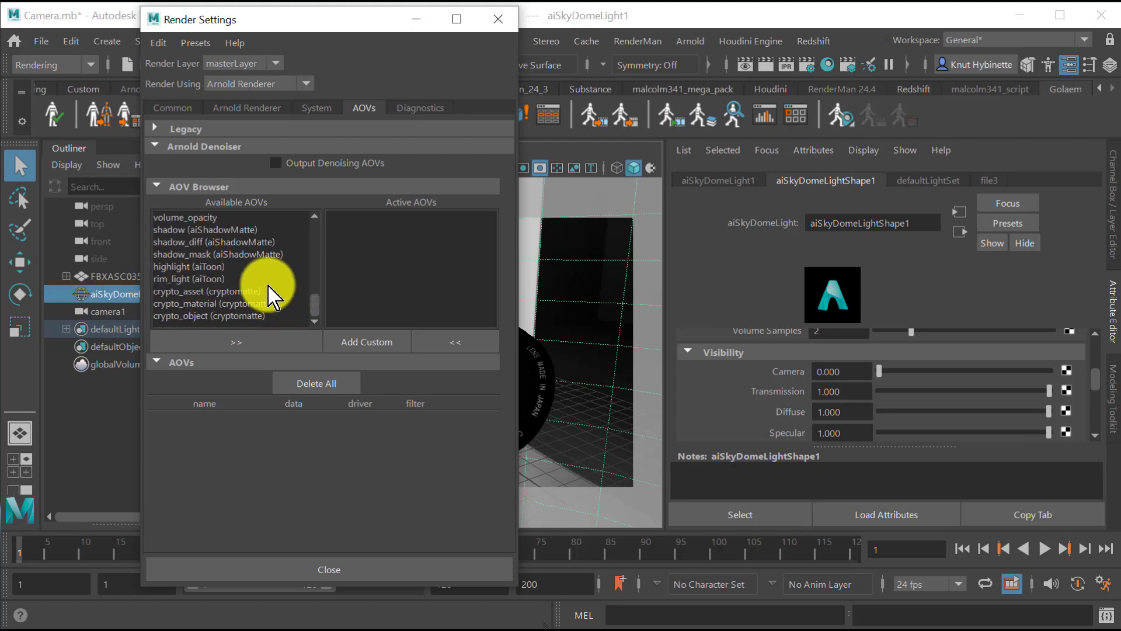
{"action": "scroll", "coordinate": [270, 295], "scroll_direction": "up", "scroll_amount": 2}
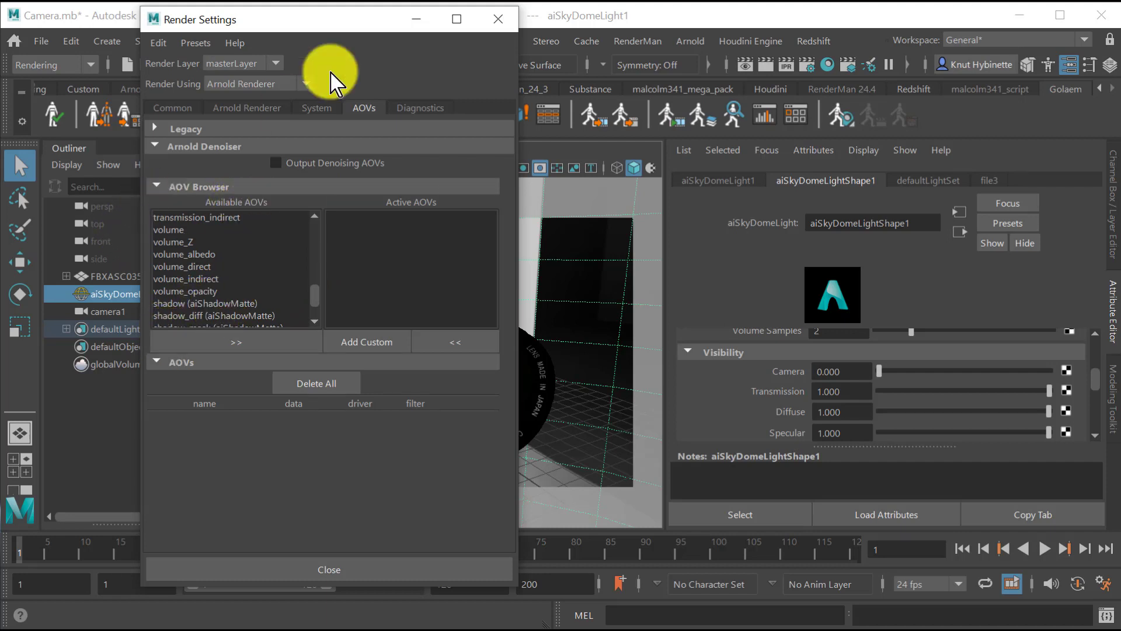
{"action": "left_click_drag", "start_coordinate": [326, 32], "coordinate": [305, 51]}
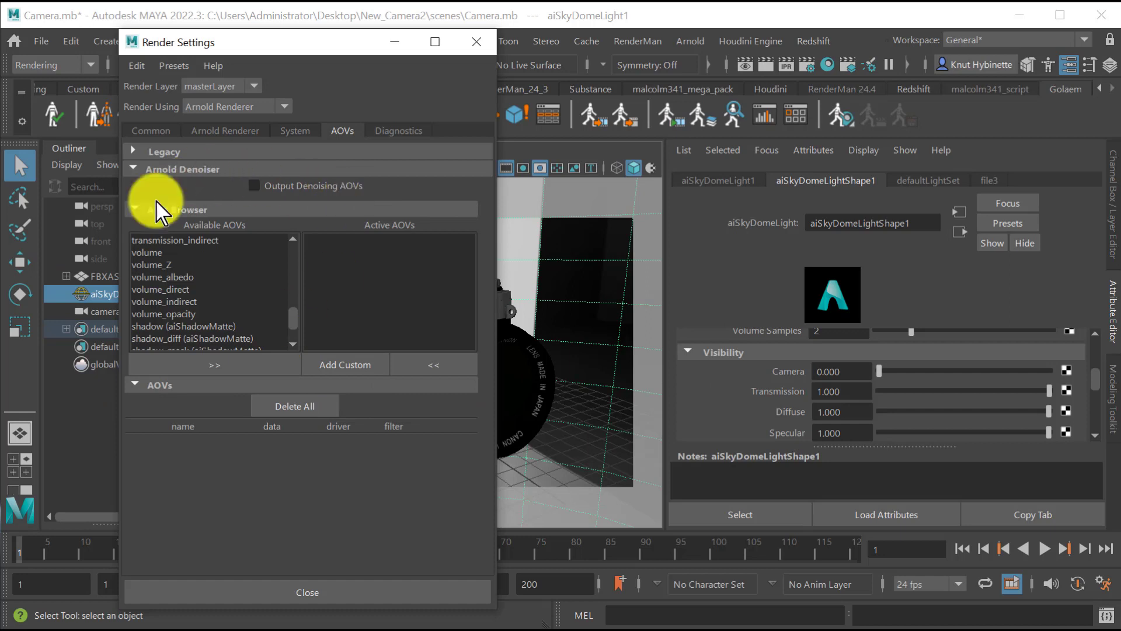
Browse the Arnold nodes and shaders in the Hypershade, including aiWireframe, and close the Hypershade.
{"action": "left_click", "coordinate": [826, 66]}
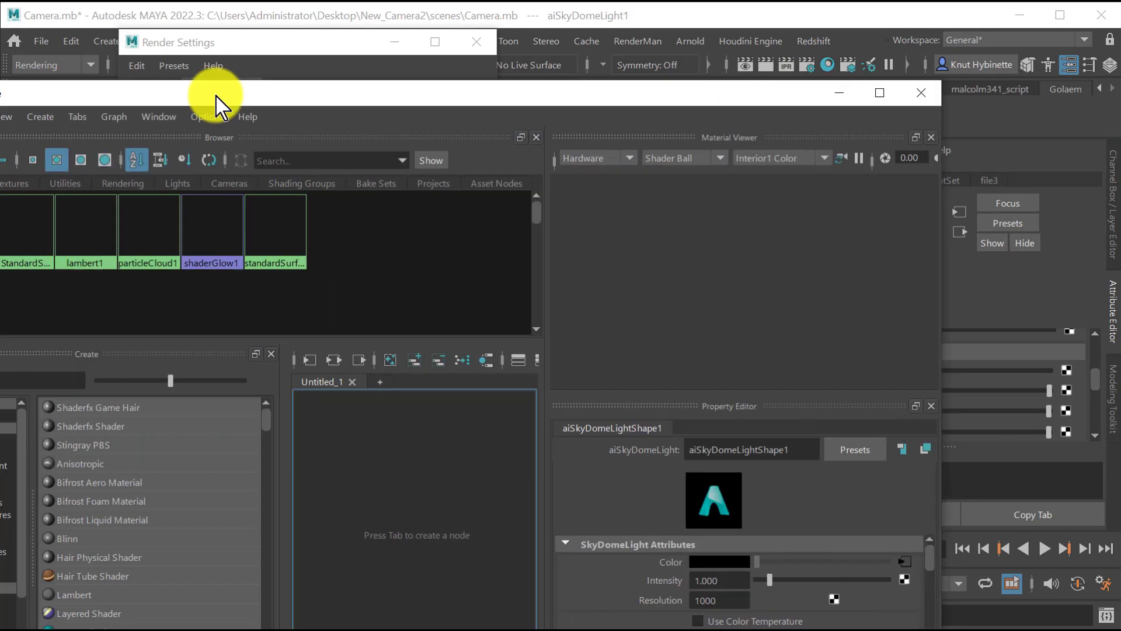
{"action": "left_click_drag", "start_coordinate": [220, 100], "coordinate": [475, 25]}
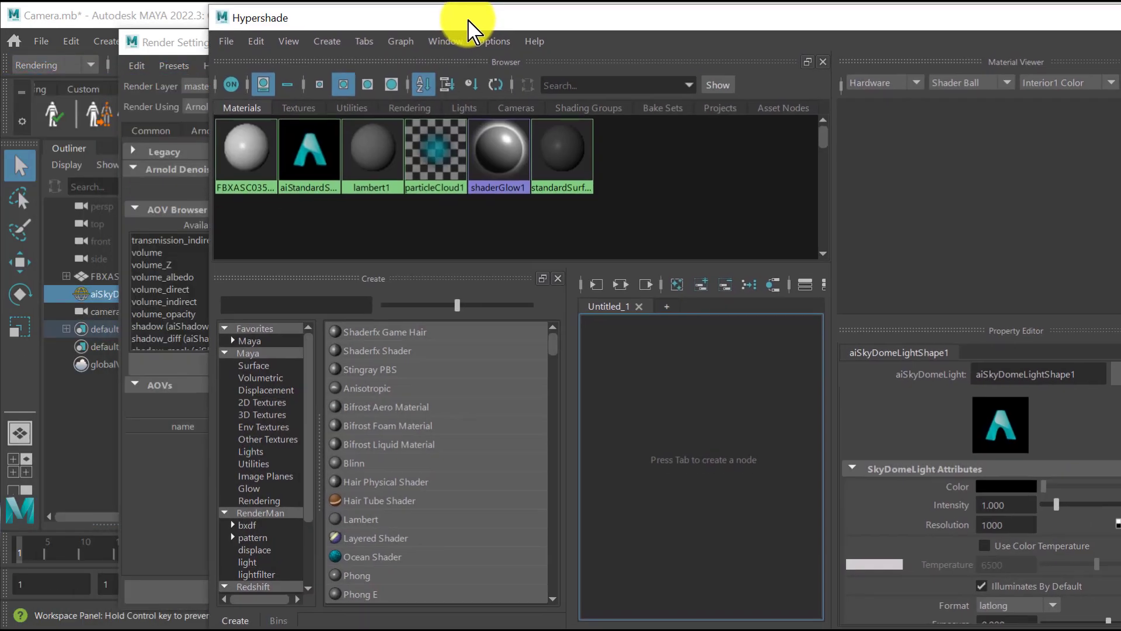
{"action": "scroll", "coordinate": [244, 508], "scroll_direction": "down", "scroll_amount": 2}
{"action": "scroll", "coordinate": [236, 526], "scroll_direction": "down", "scroll_amount": 2}
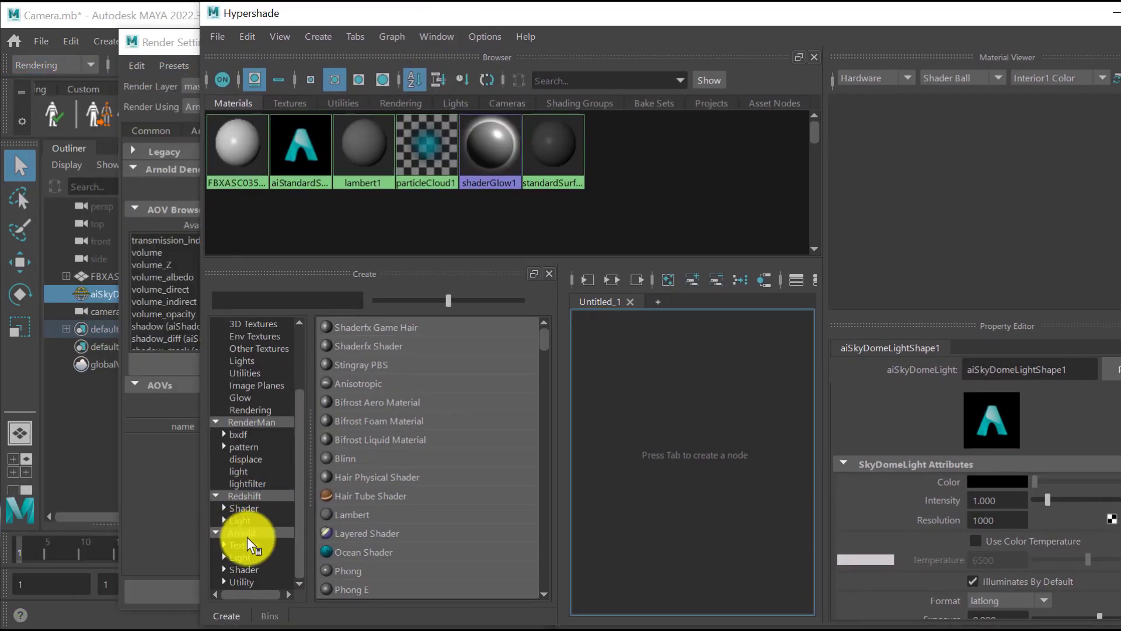
{"action": "left_click", "coordinate": [245, 533]}
{"action": "scroll", "coordinate": [409, 485], "scroll_direction": "down", "scroll_amount": 5}
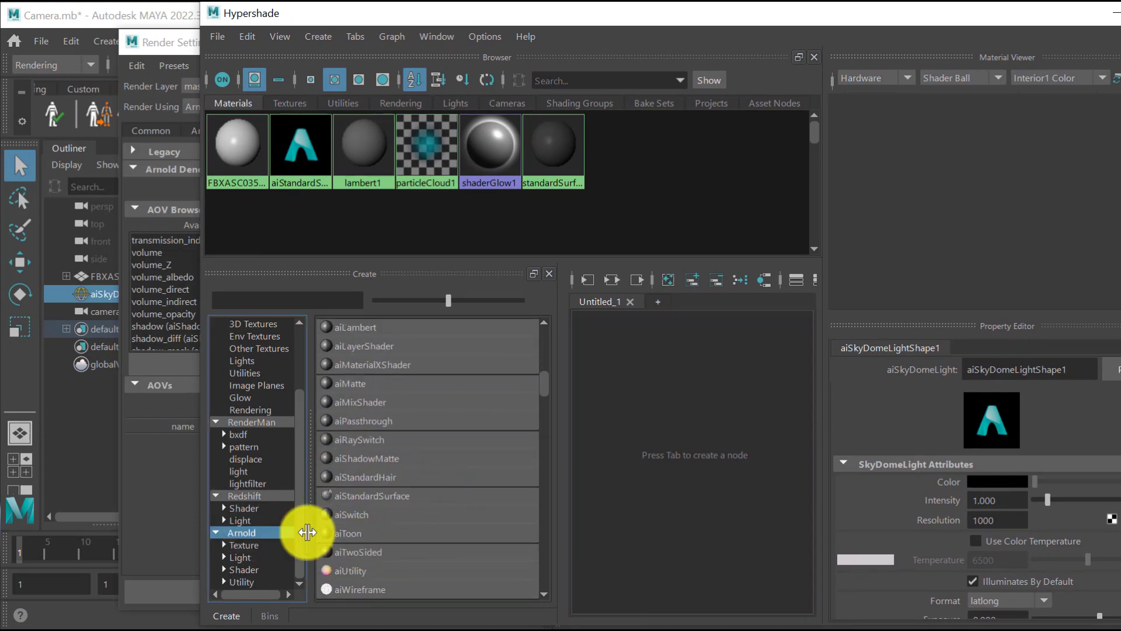
{"action": "scroll", "coordinate": [521, 493], "scroll_direction": "down", "scroll_amount": 2}
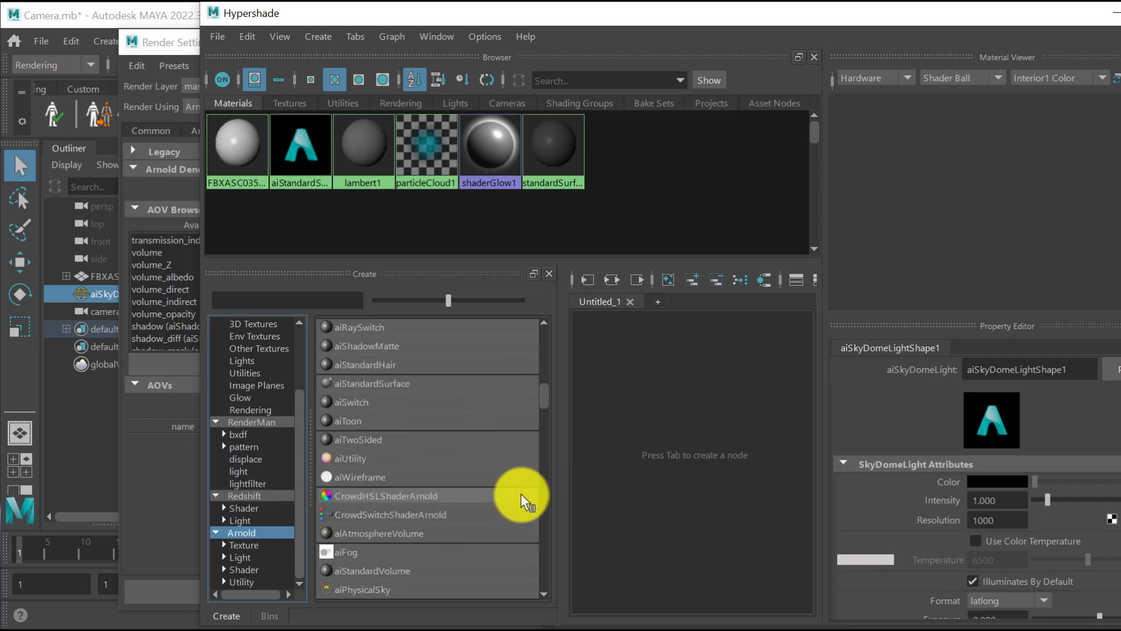
{"action": "scroll", "coordinate": [521, 493], "scroll_direction": "down", "scroll_amount": 3}
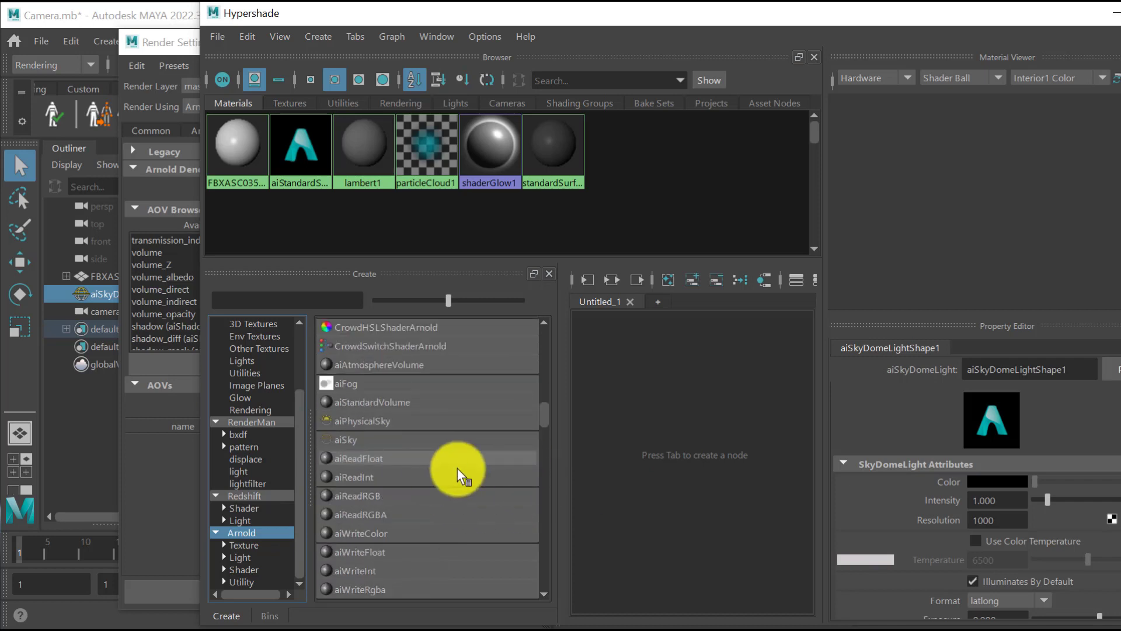
{"action": "scroll", "coordinate": [457, 468], "scroll_direction": "down", "scroll_amount": 10}
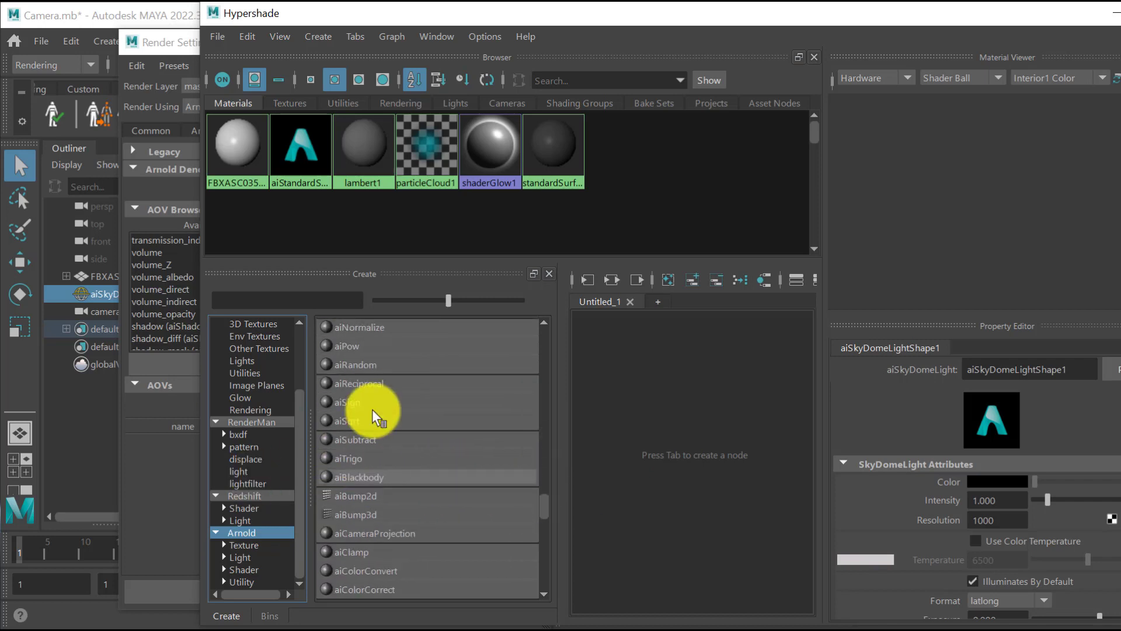
{"action": "left_click", "coordinate": [253, 569]}
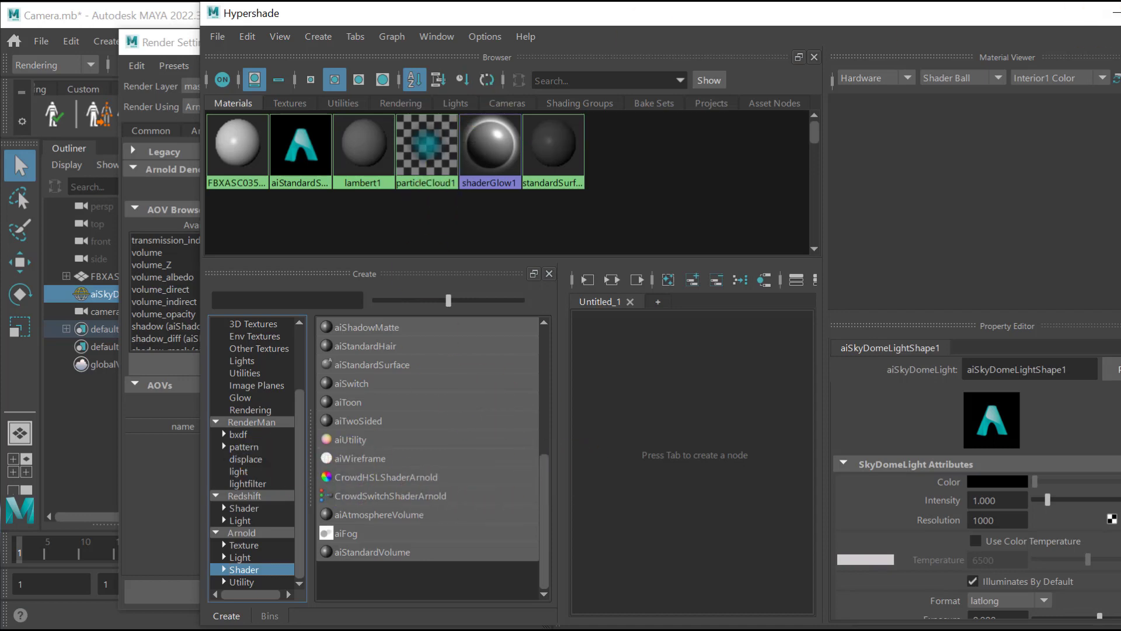
{"action": "left_click_drag", "start_coordinate": [893, 17], "coordinate": [713, 42]}
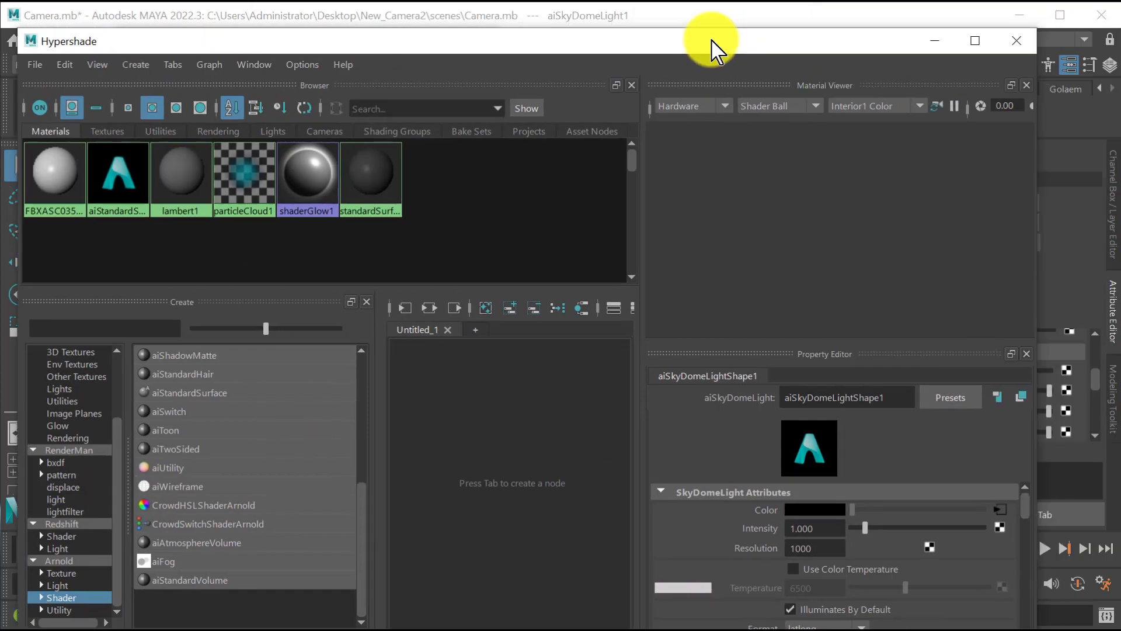
{"action": "left_click", "coordinate": [1019, 41]}
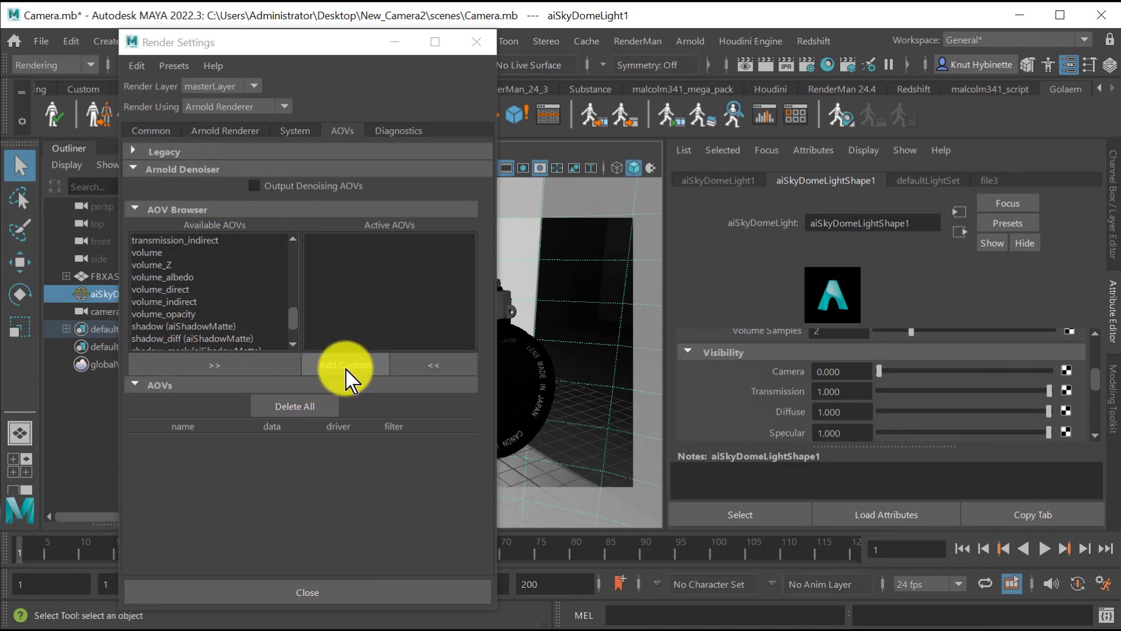
Add a custom AOV named WireFrame and assign a new aiWireframe shader to it.
{"action": "left_click", "coordinate": [363, 373]}
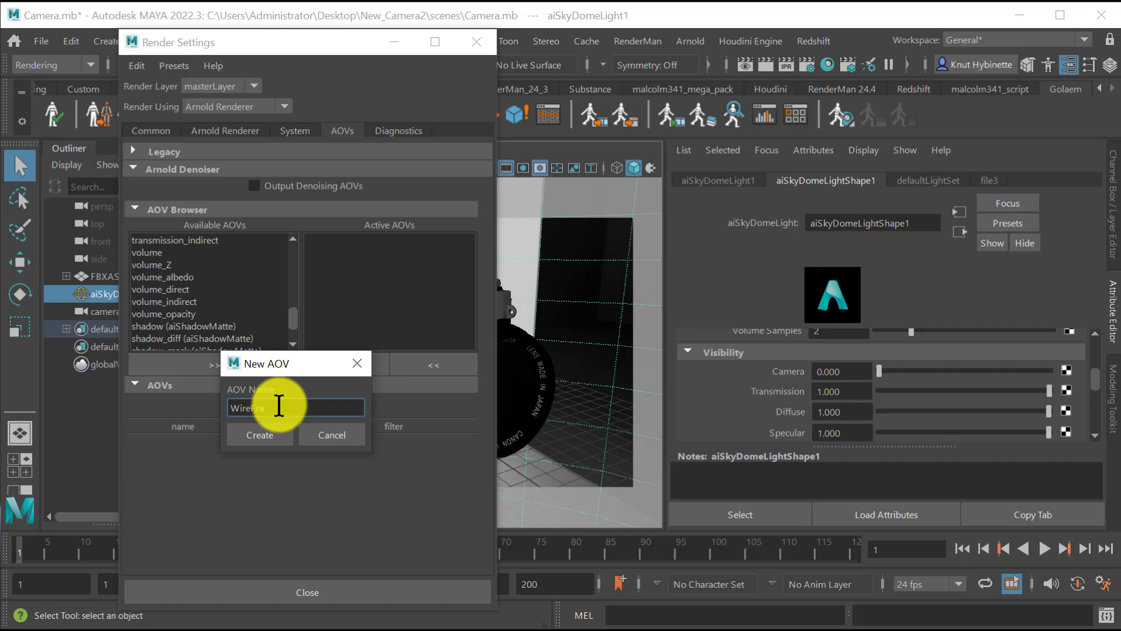
{"action": "left_click", "coordinate": [270, 450]}
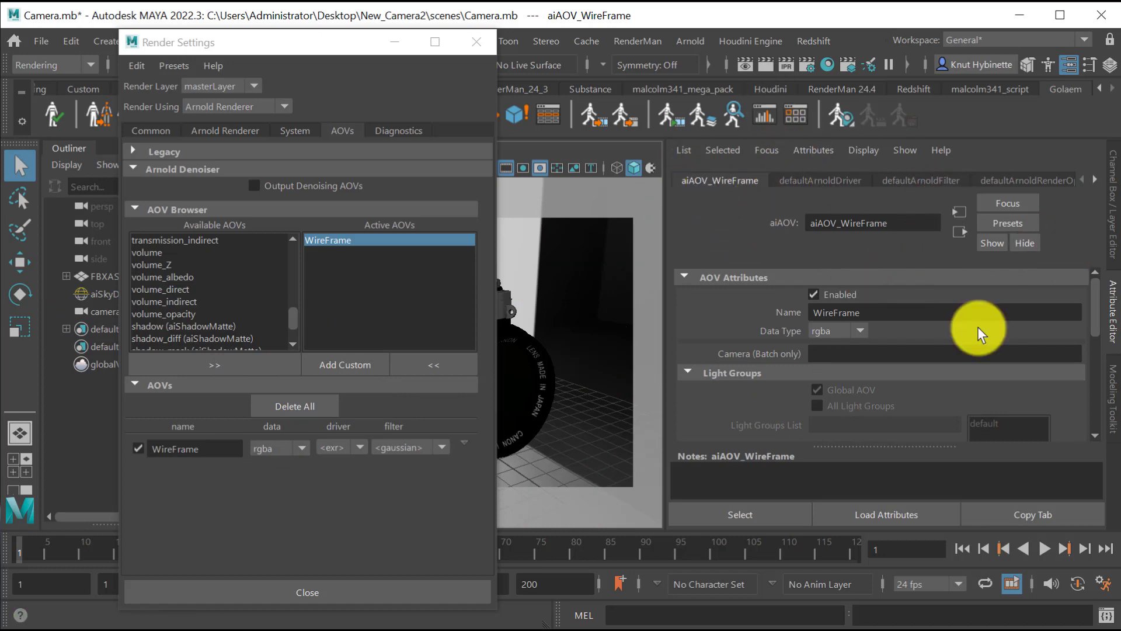
{"action": "scroll", "coordinate": [999, 353], "scroll_direction": "down", "scroll_amount": 3}
{"action": "scroll", "coordinate": [1000, 353], "scroll_direction": "down", "scroll_amount": 2}
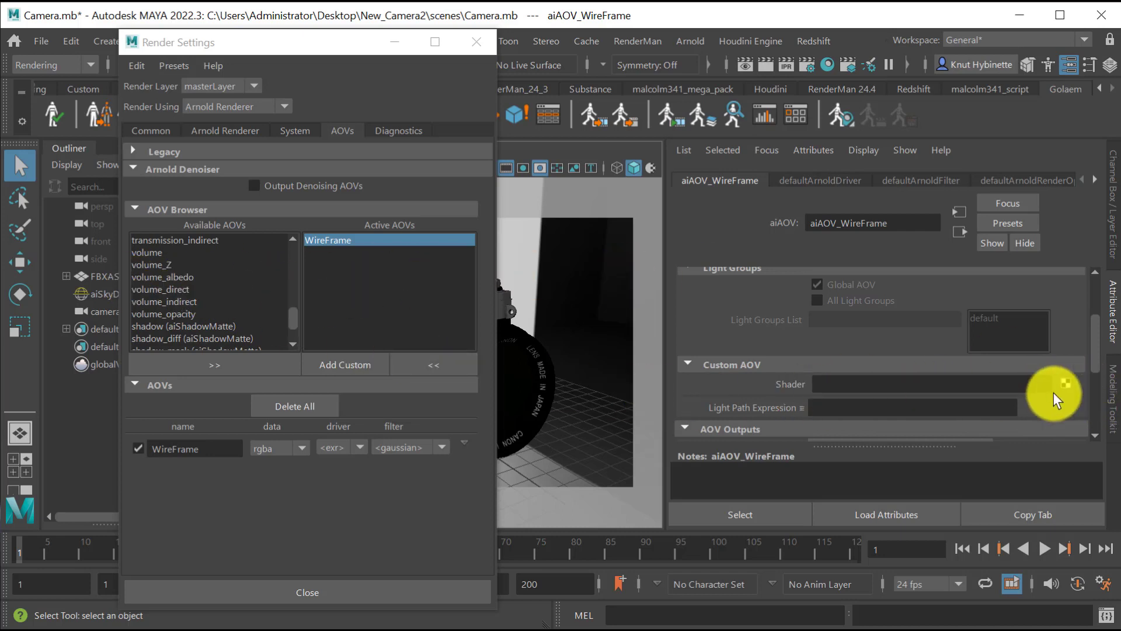
{"action": "left_click", "coordinate": [1066, 383]}
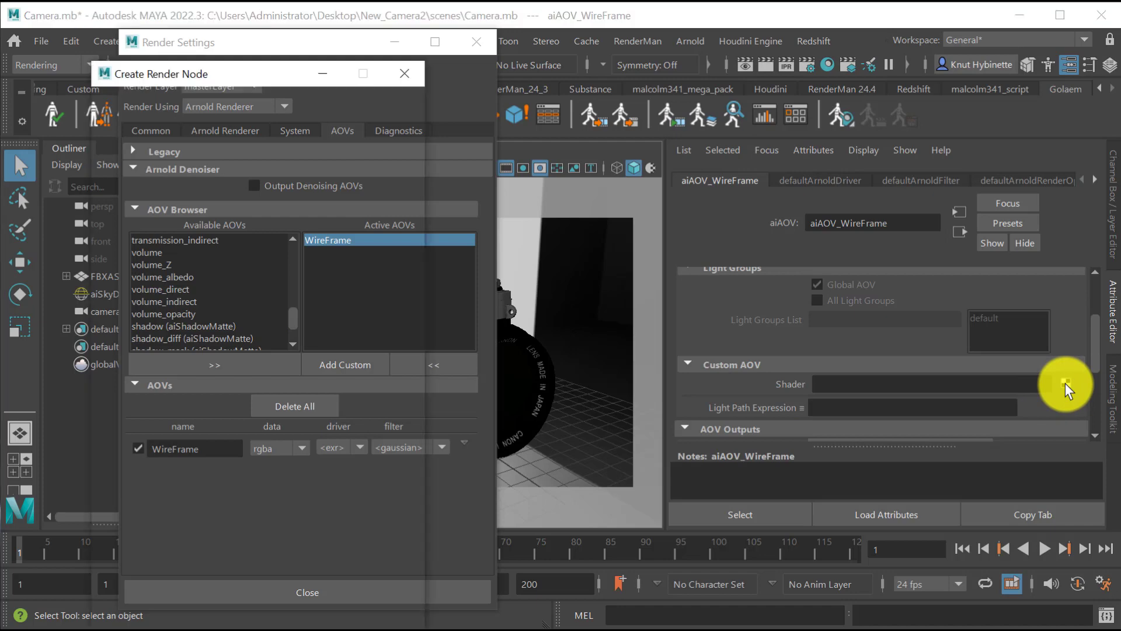
{"action": "left_click_drag", "start_coordinate": [198, 64], "coordinate": [268, 44]}
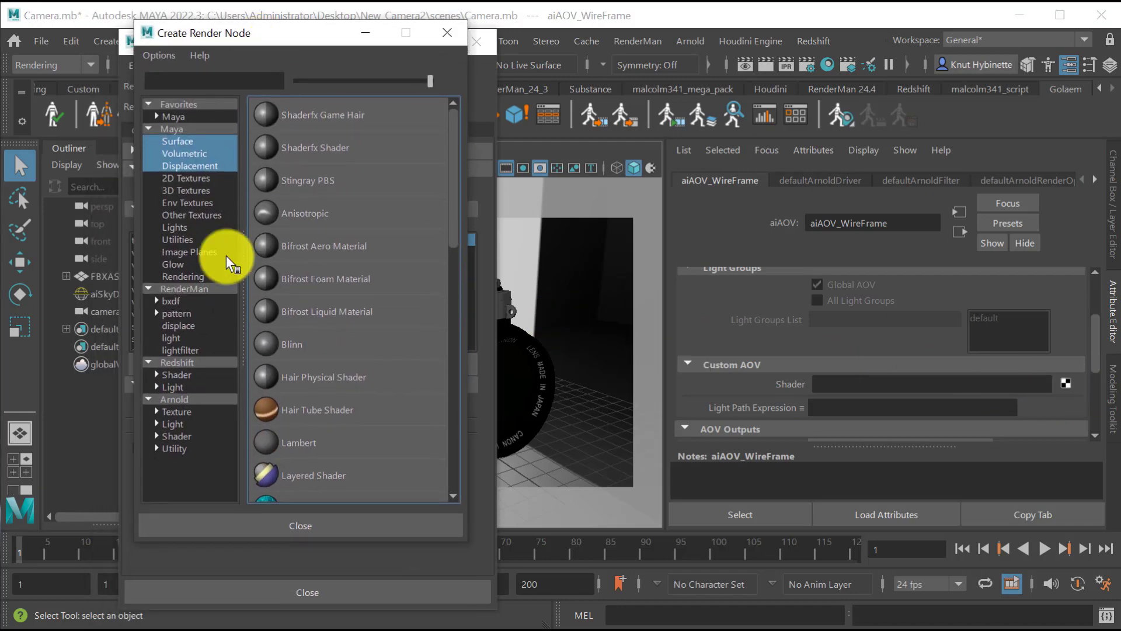
{"action": "left_click", "coordinate": [185, 436]}
{"action": "scroll", "coordinate": [370, 416], "scroll_direction": "down", "scroll_amount": 5}
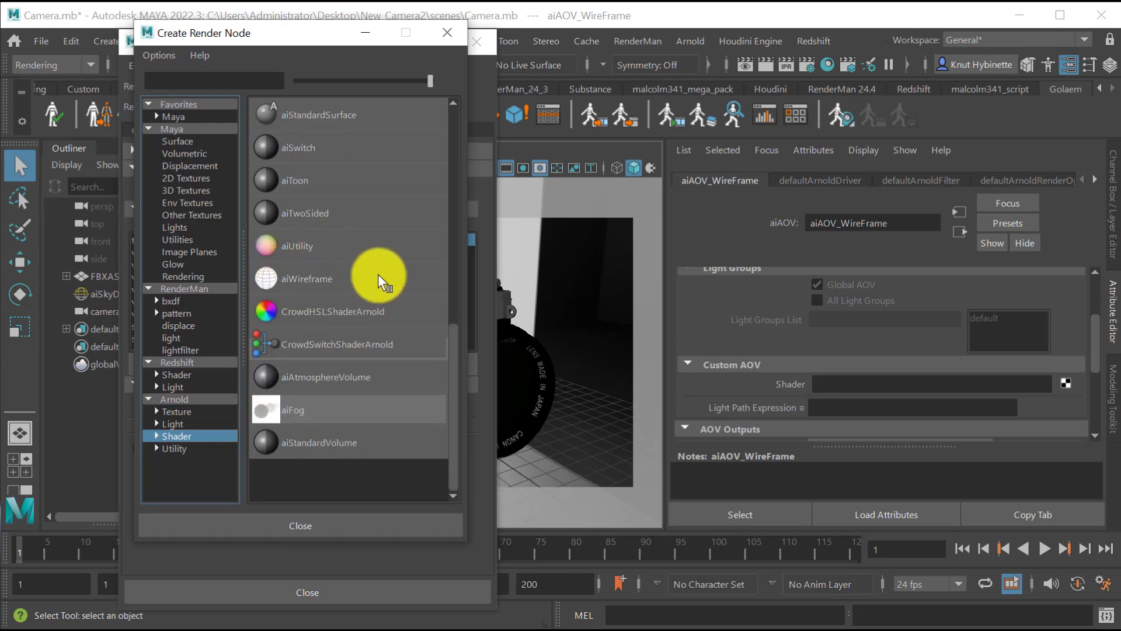
{"action": "left_click", "coordinate": [312, 276]}
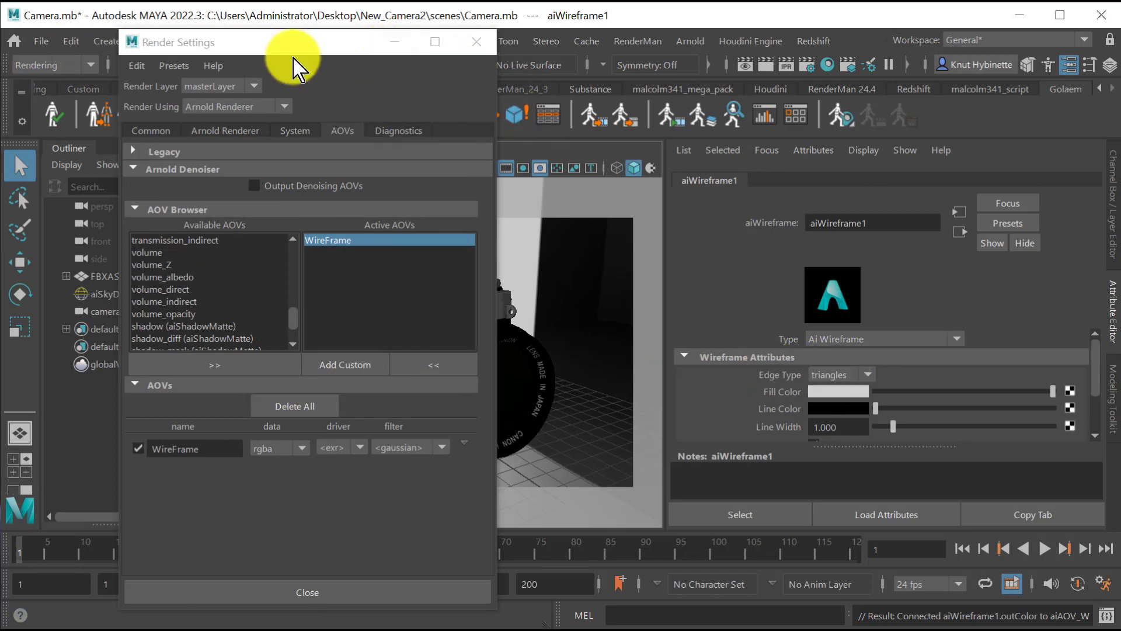
Render the shot in the Arnold RenderView, display the WireFrame AOV and place the window clear of the shader attributes.
{"action": "left_click", "coordinate": [690, 41]}
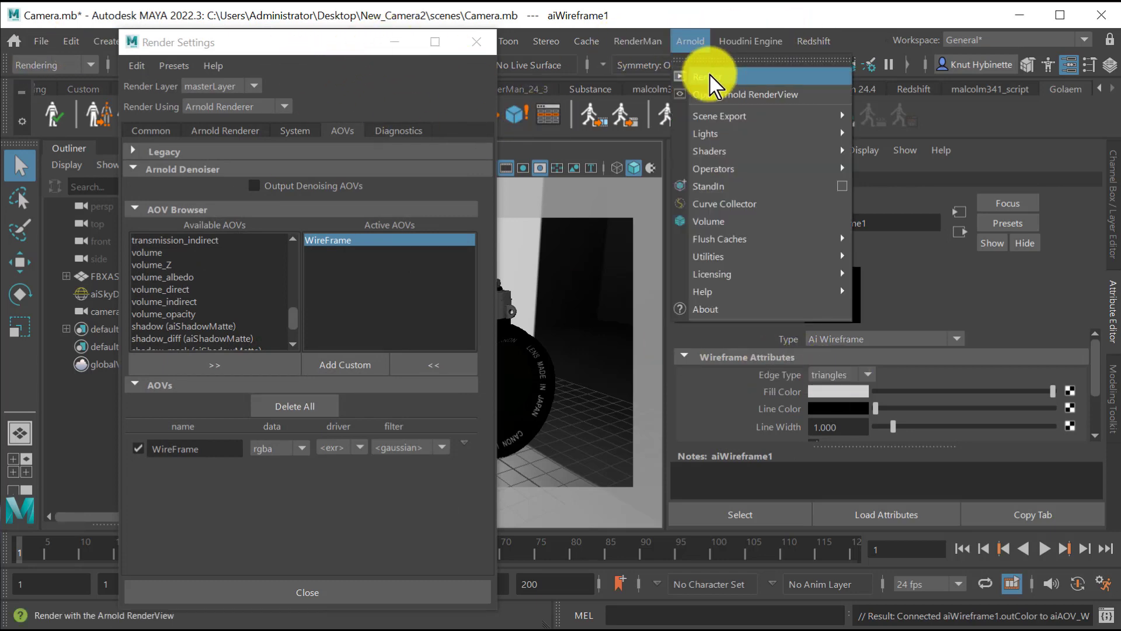
{"action": "left_click", "coordinate": [704, 73]}
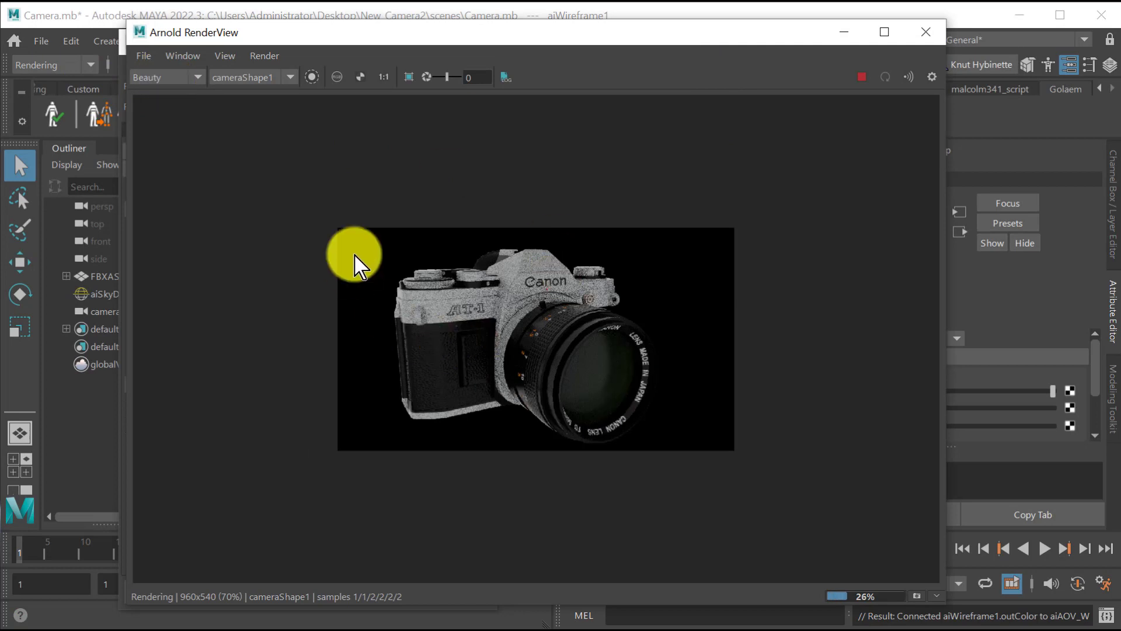
{"action": "left_click", "coordinate": [143, 54]}
{"action": "left_click", "coordinate": [145, 48]}
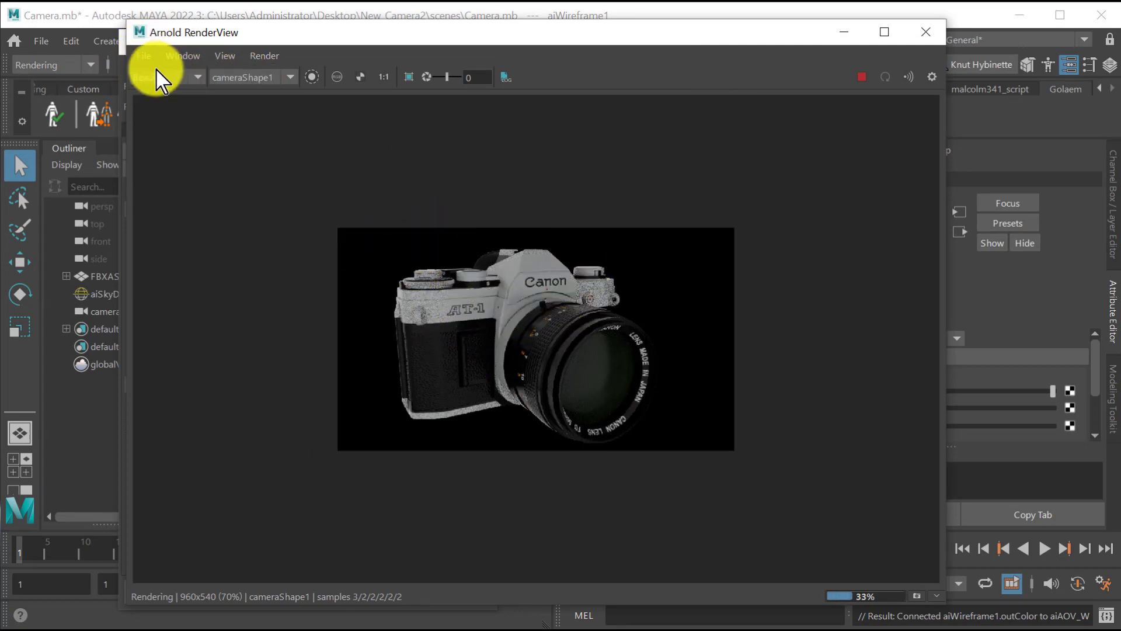
{"action": "left_click", "coordinate": [156, 77]}
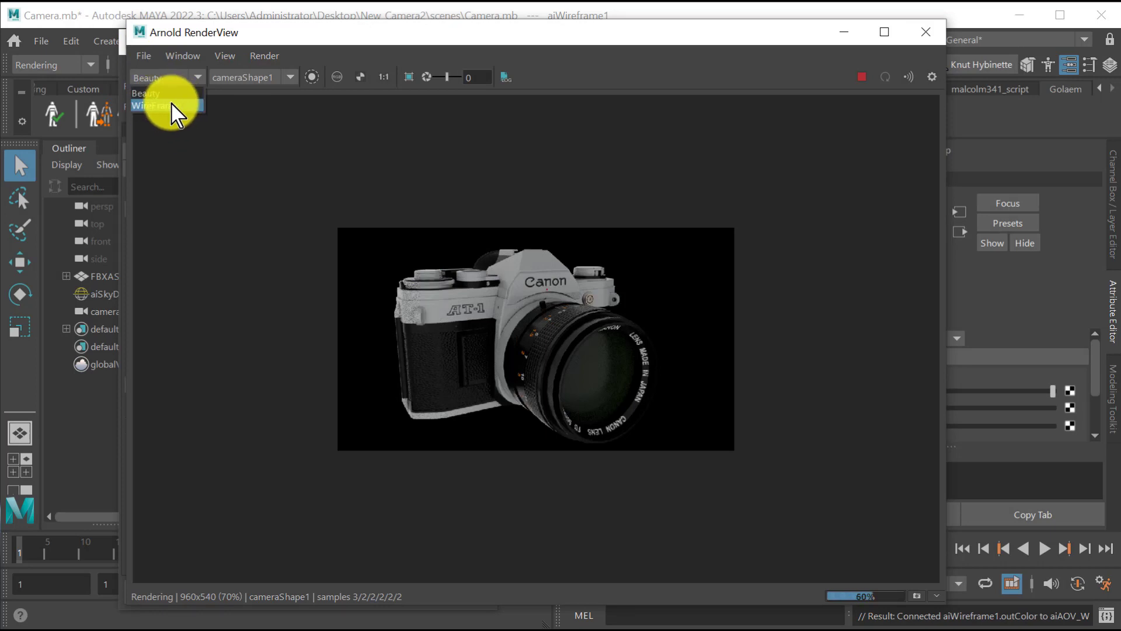
{"action": "left_click", "coordinate": [171, 105]}
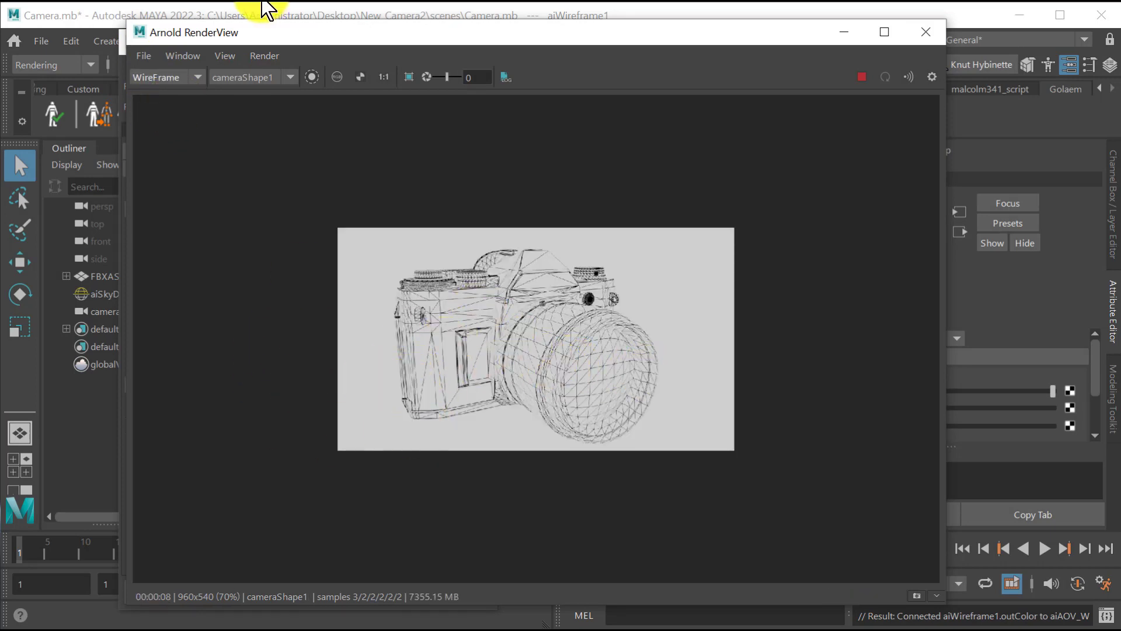
{"action": "left_click_drag", "start_coordinate": [124, 22], "coordinate": [268, 68]}
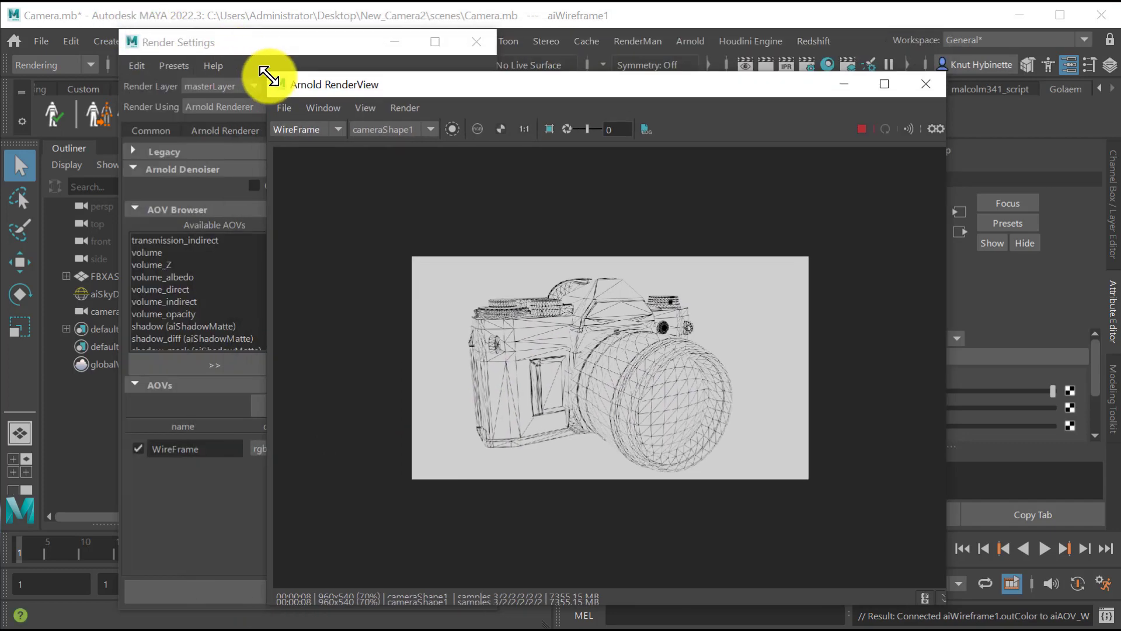
{"action": "left_click_drag", "start_coordinate": [368, 96], "coordinate": [132, 63]}
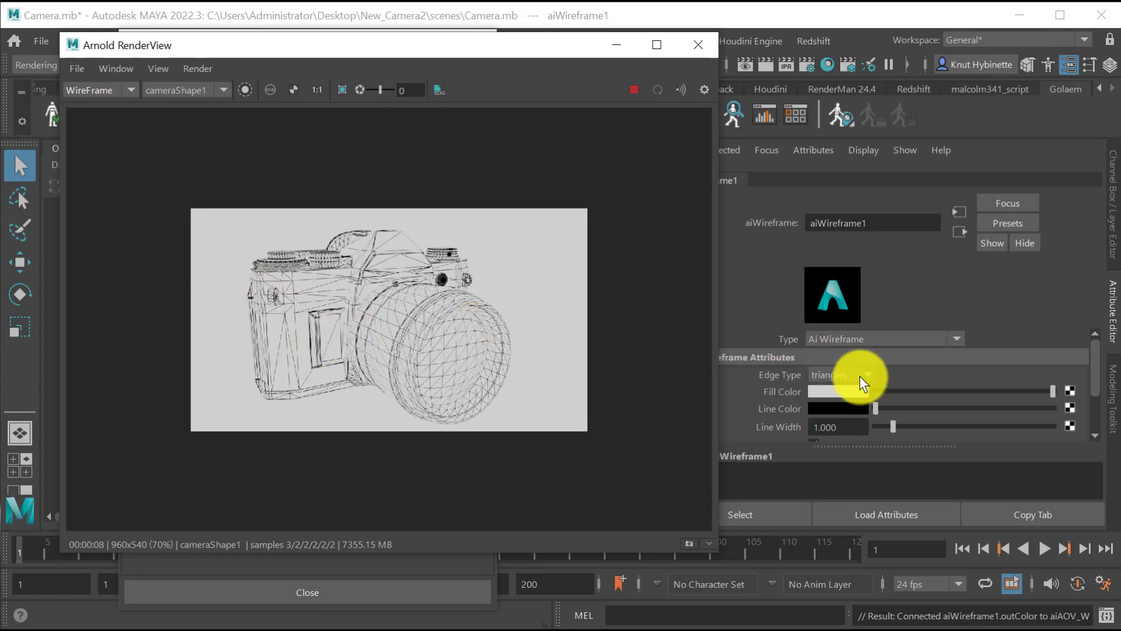
Set the aiWireframe shader's Edge Type to polygons and its Line Width to 3.3.
{"action": "left_click", "coordinate": [829, 372]}
{"action": "left_click", "coordinate": [856, 410]}
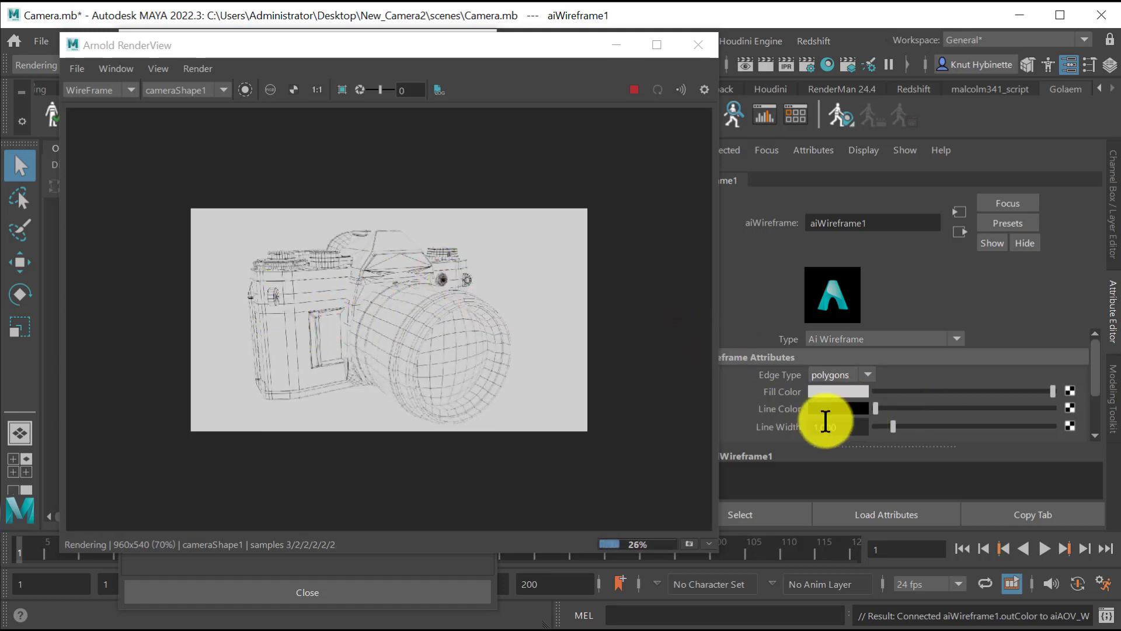
{"action": "left_click_drag", "start_coordinate": [890, 422], "coordinate": [934, 426]}
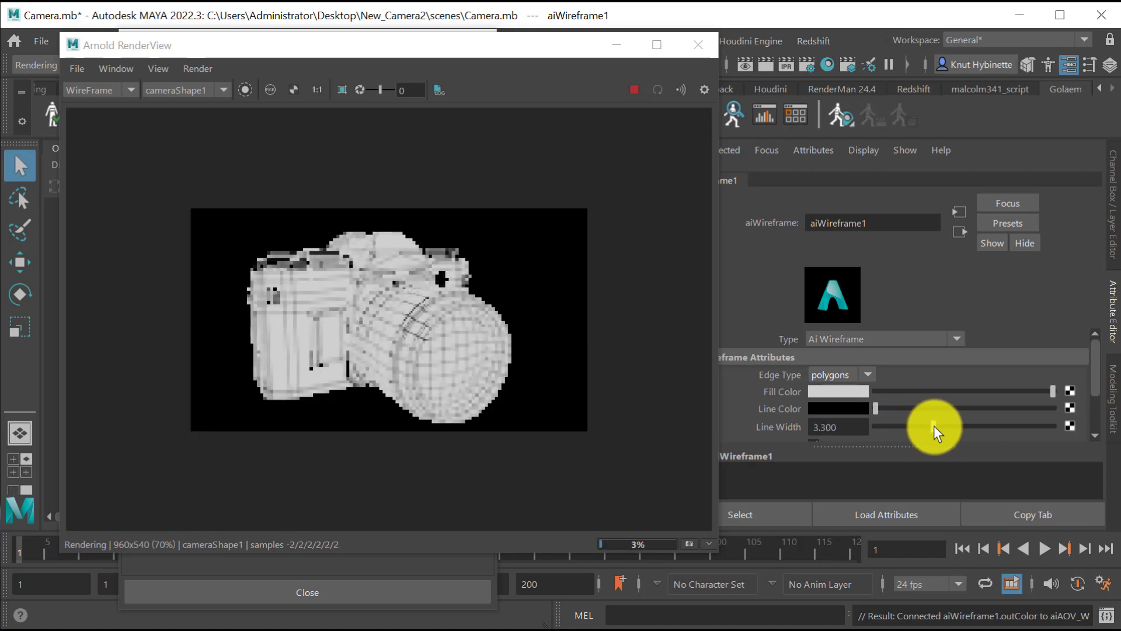
Try red as the aiWireframe shader's Line Color, settle on blue, and close the Arnold RenderView.
{"action": "left_click", "coordinate": [852, 407]}
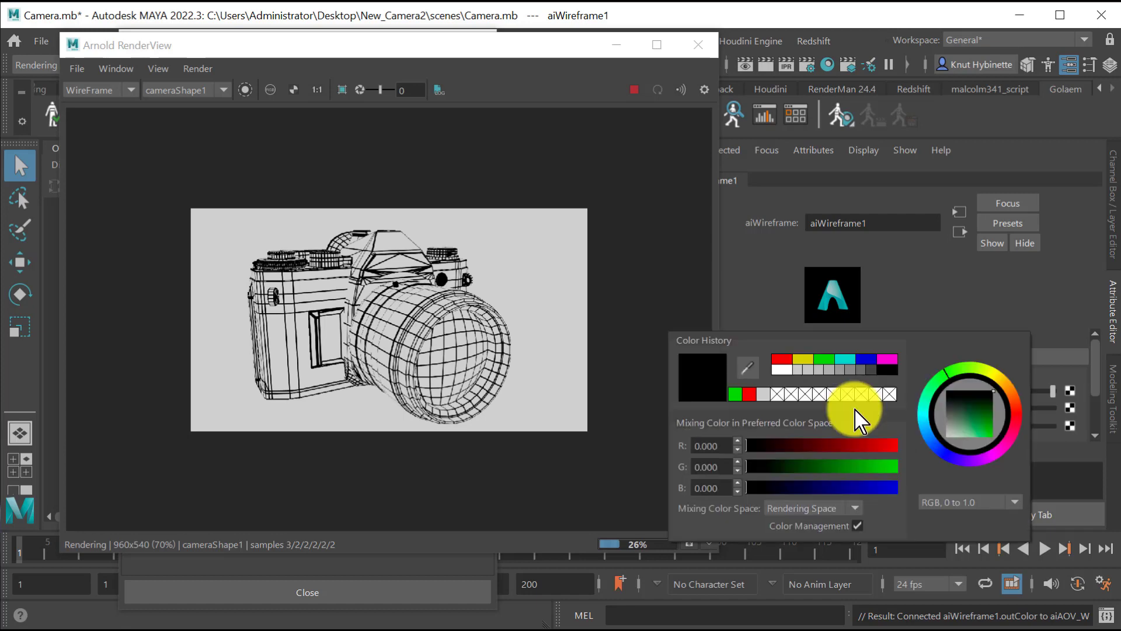
{"action": "left_click", "coordinate": [785, 359]}
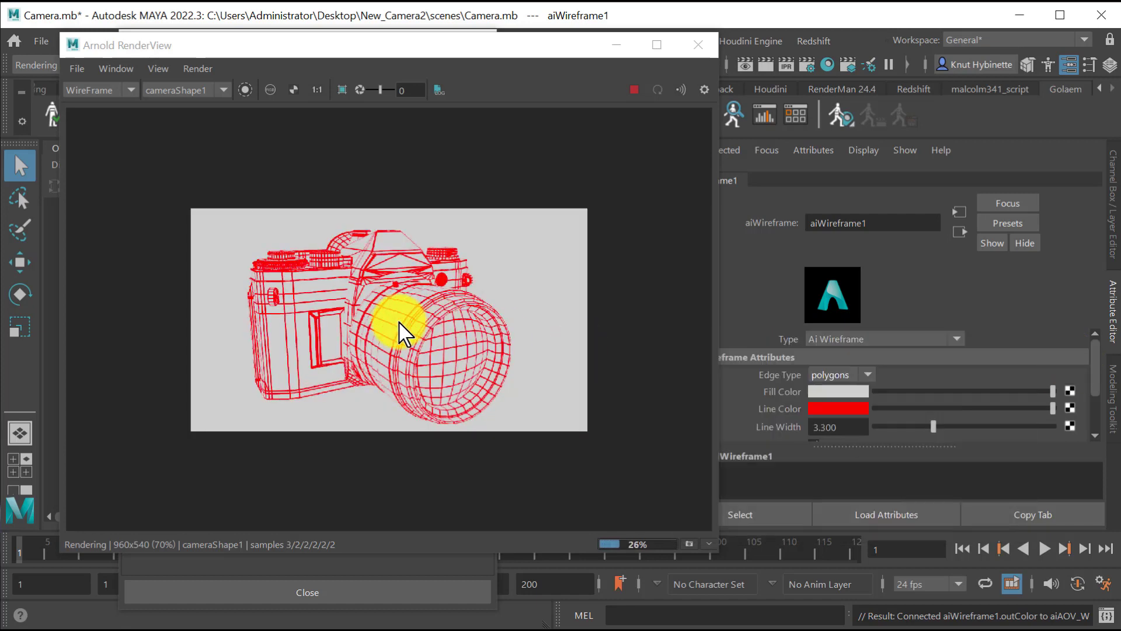
{"action": "left_click", "coordinate": [823, 409]}
{"action": "left_click", "coordinate": [825, 363]}
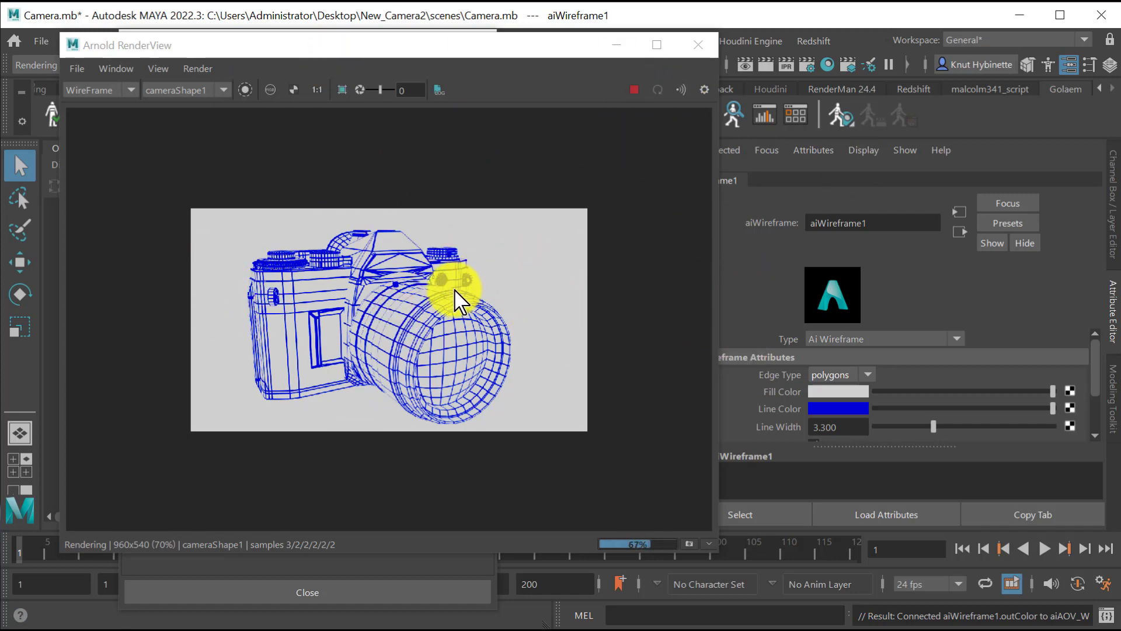
{"action": "left_click", "coordinate": [700, 45]}
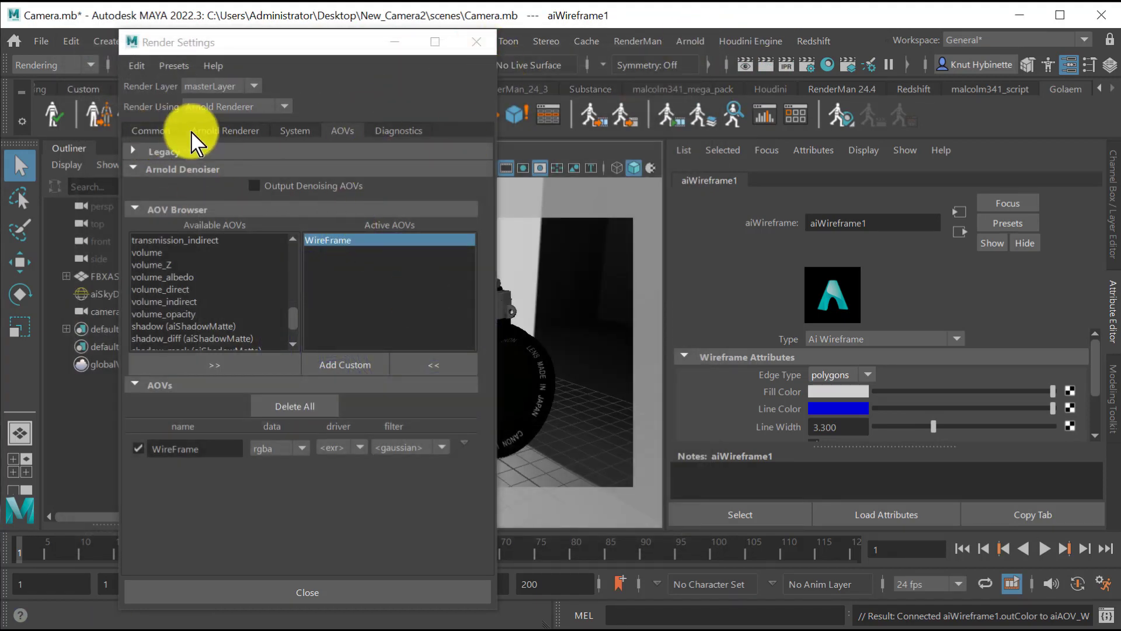
Set the render output's file name prefix to RenderCamera_<RenderPass> in the common render settings.
{"action": "left_click", "coordinate": [153, 130]}
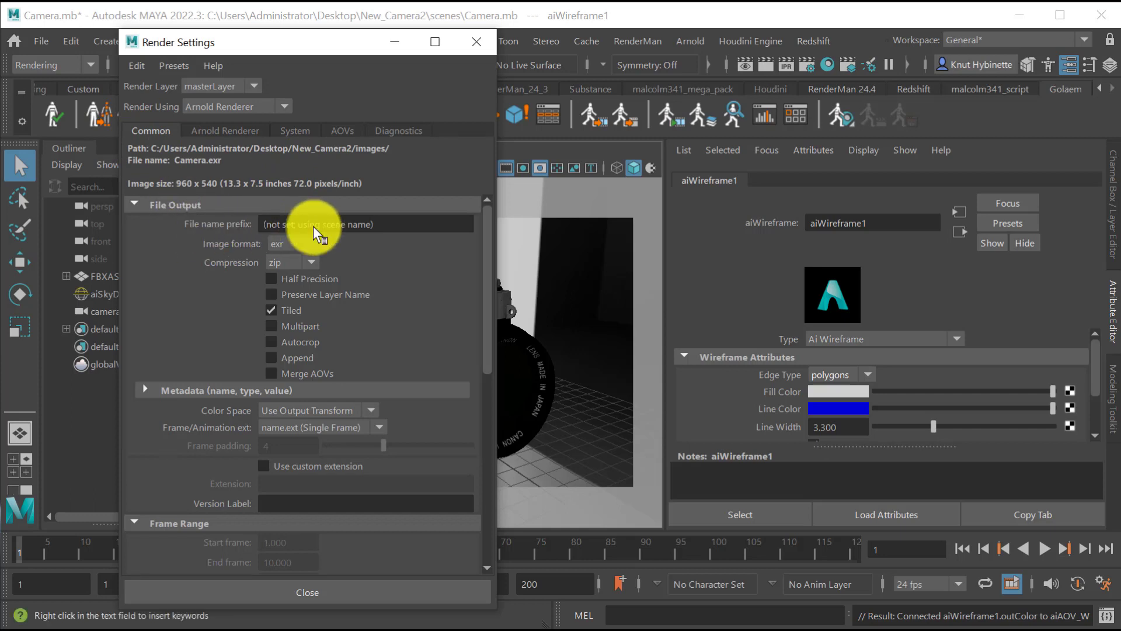
{"action": "right_click", "coordinate": [262, 221]}
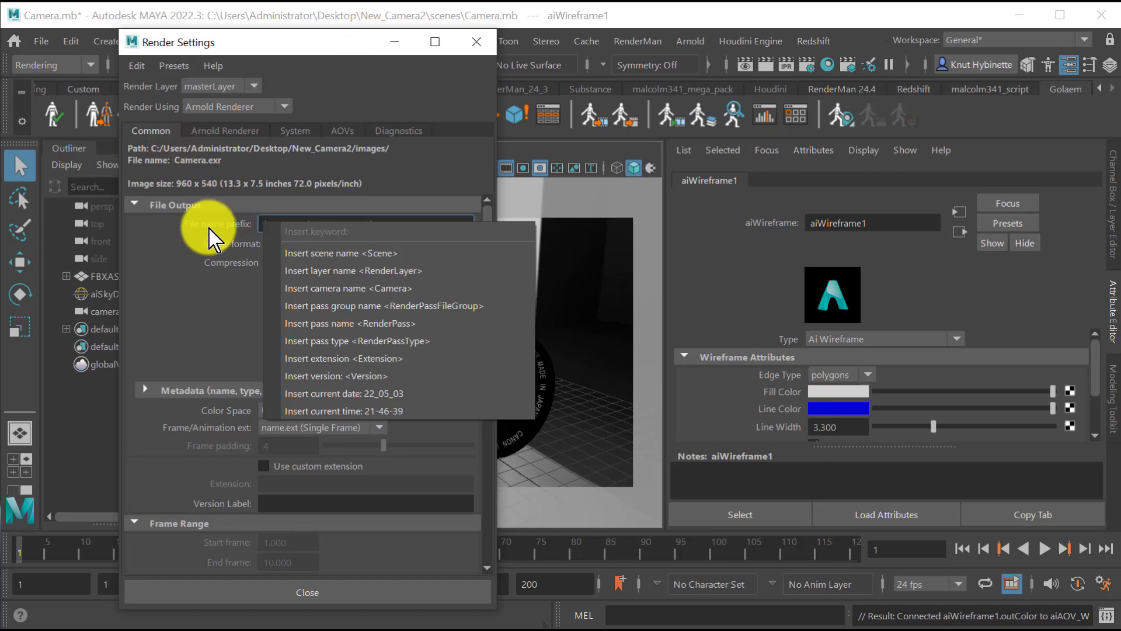
{"action": "left_click", "coordinate": [209, 227]}
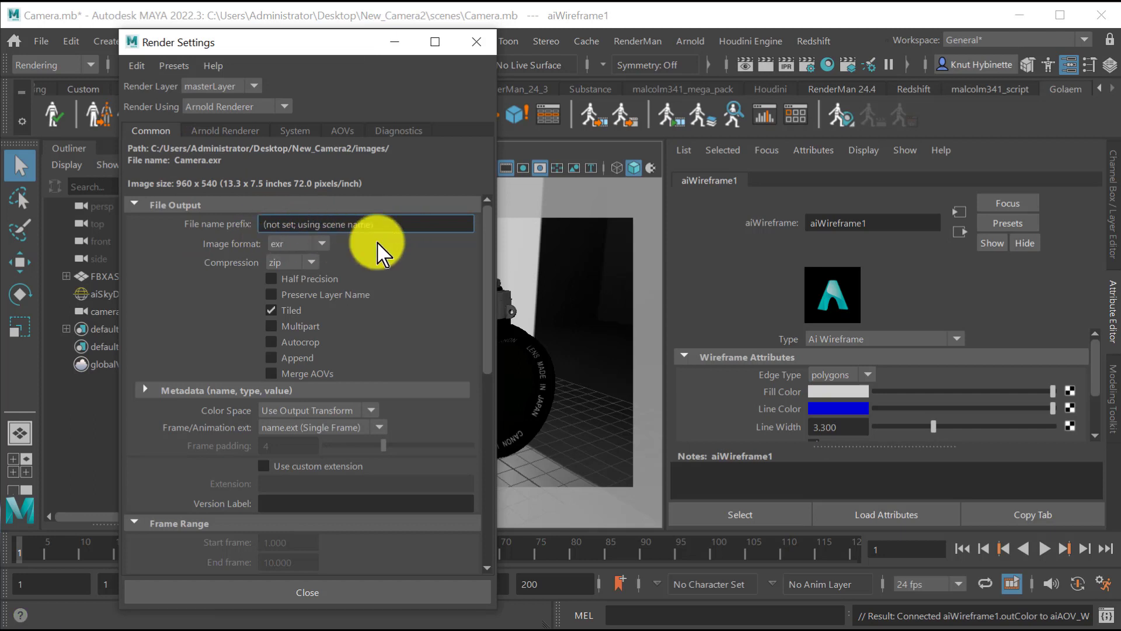
{"action": "left_click_drag", "start_coordinate": [373, 229], "coordinate": [202, 224]}
{"action": "key", "text": "BackSpace"}
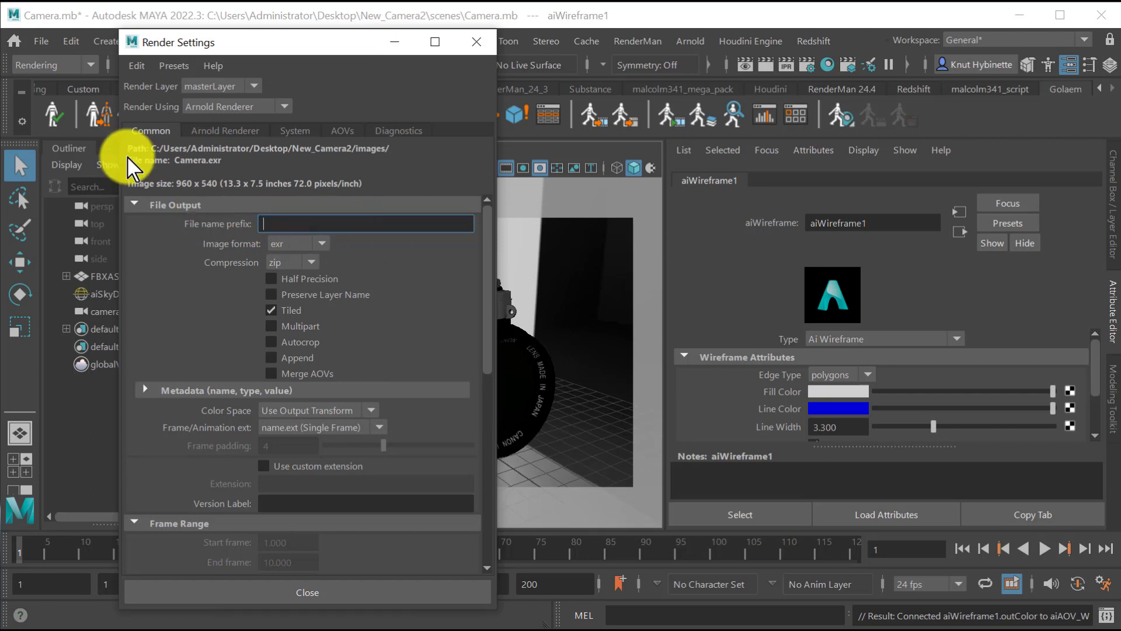
{"action": "type", "text": "RenderCamera_"}
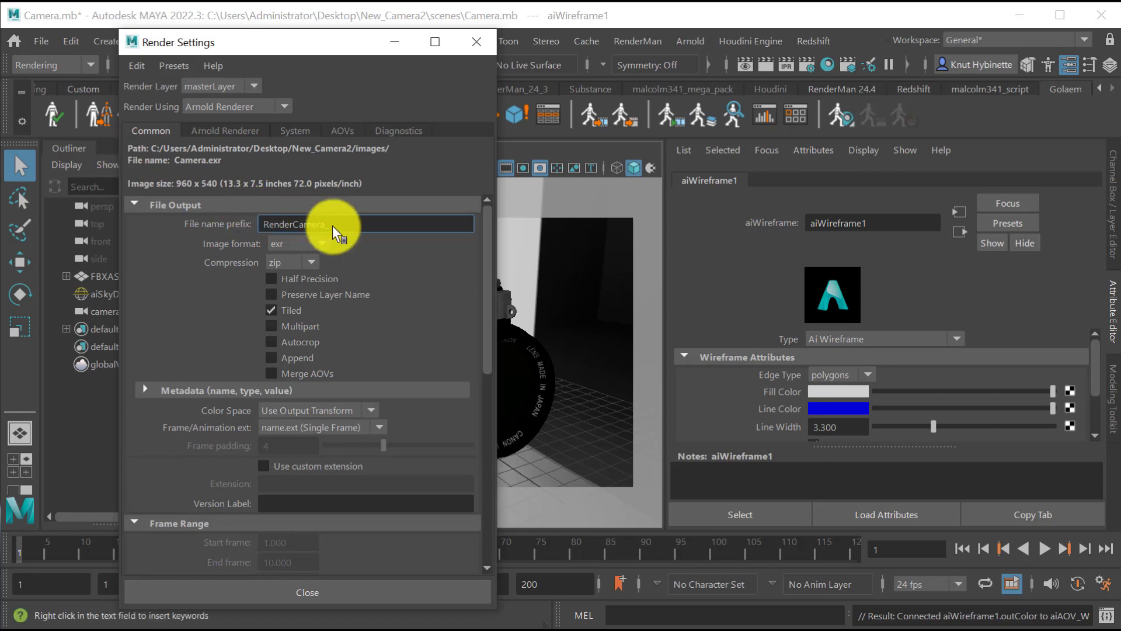
{"action": "right_click", "coordinate": [351, 223]}
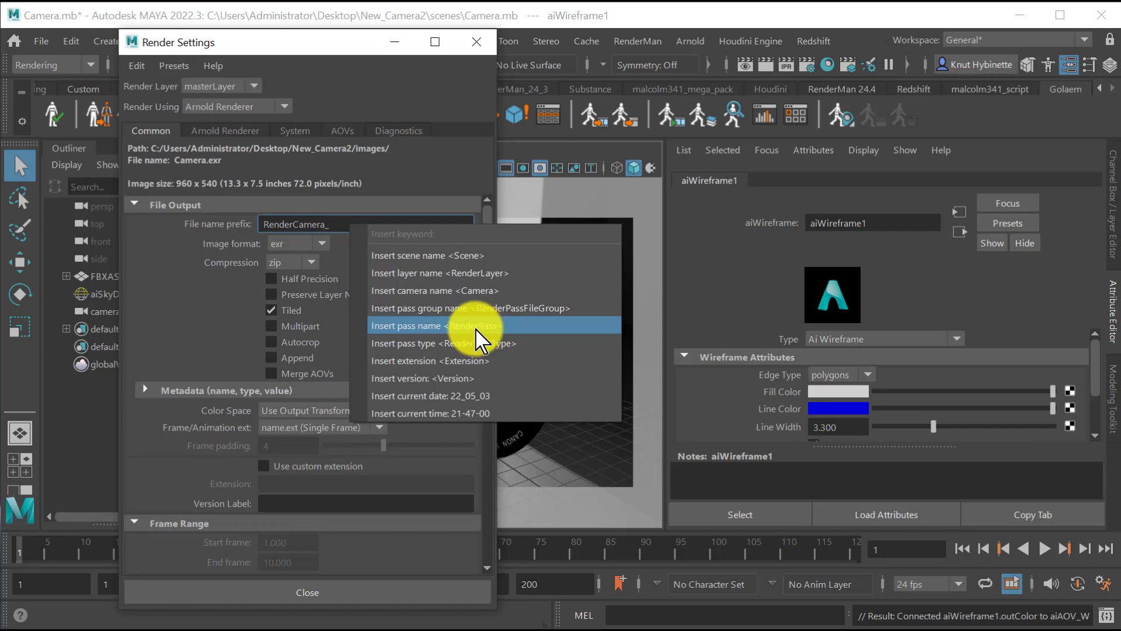
{"action": "left_click", "coordinate": [476, 327]}
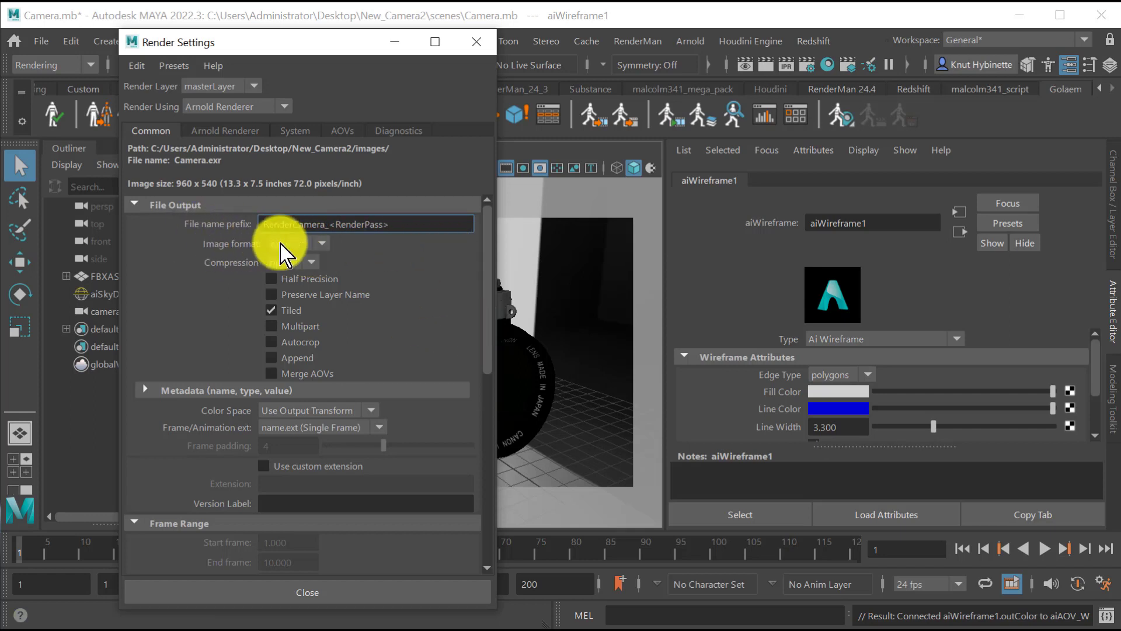
Set the render output to tif images in int16 format with the Use View Transform color space.
{"action": "left_click", "coordinate": [289, 245]}
{"action": "left_click", "coordinate": [291, 315]}
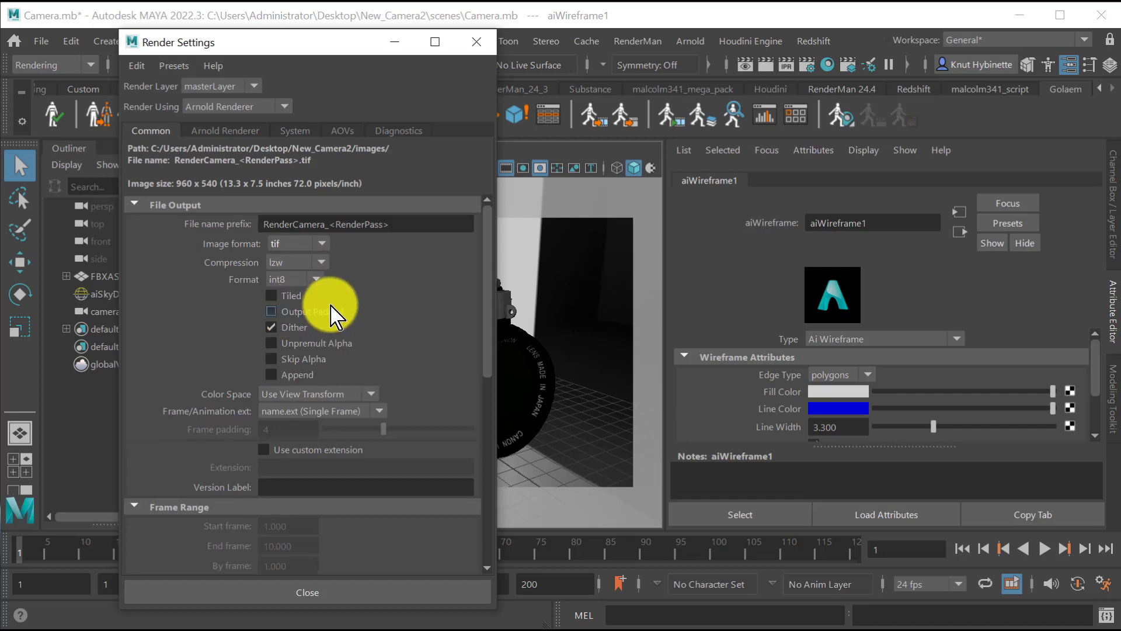
{"action": "left_click", "coordinate": [313, 282]}
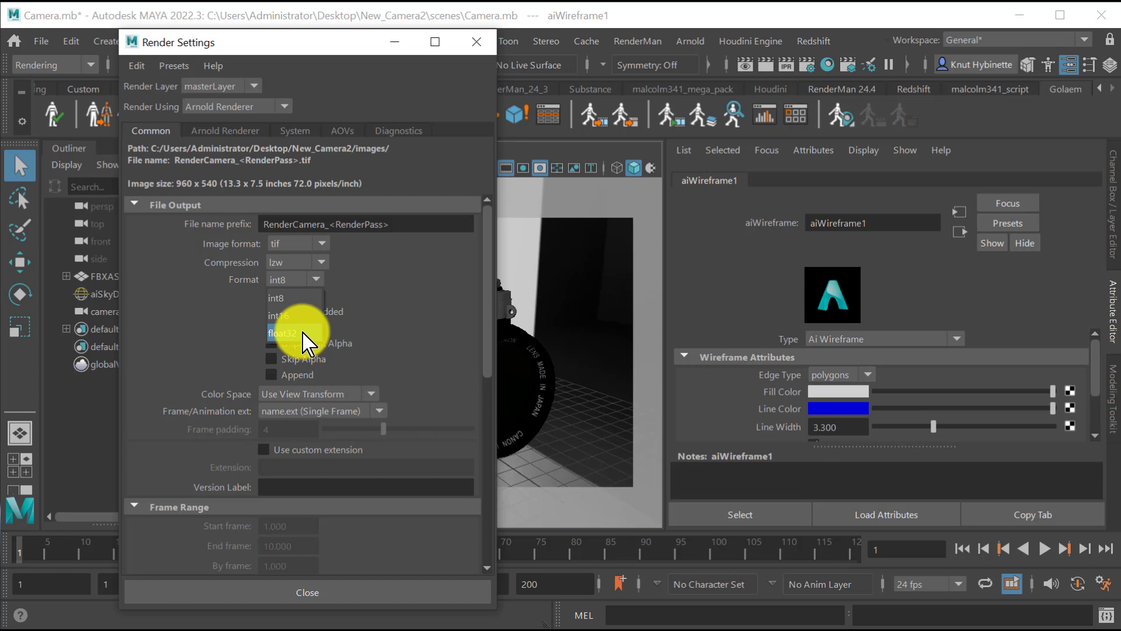
{"action": "left_click", "coordinate": [291, 316]}
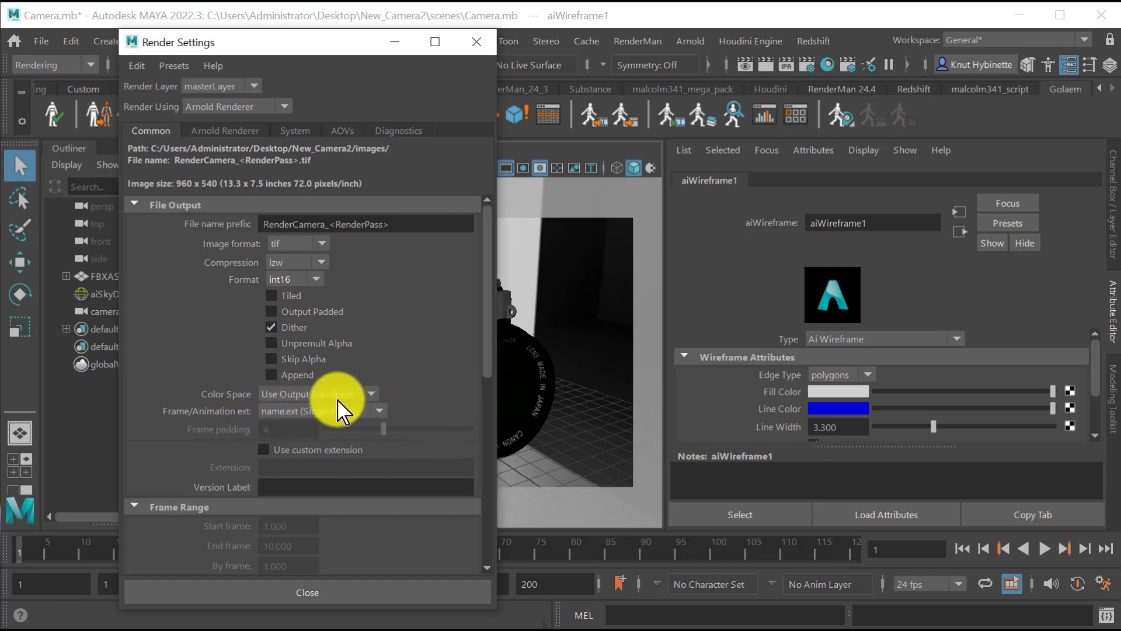
{"action": "left_click", "coordinate": [298, 392]}
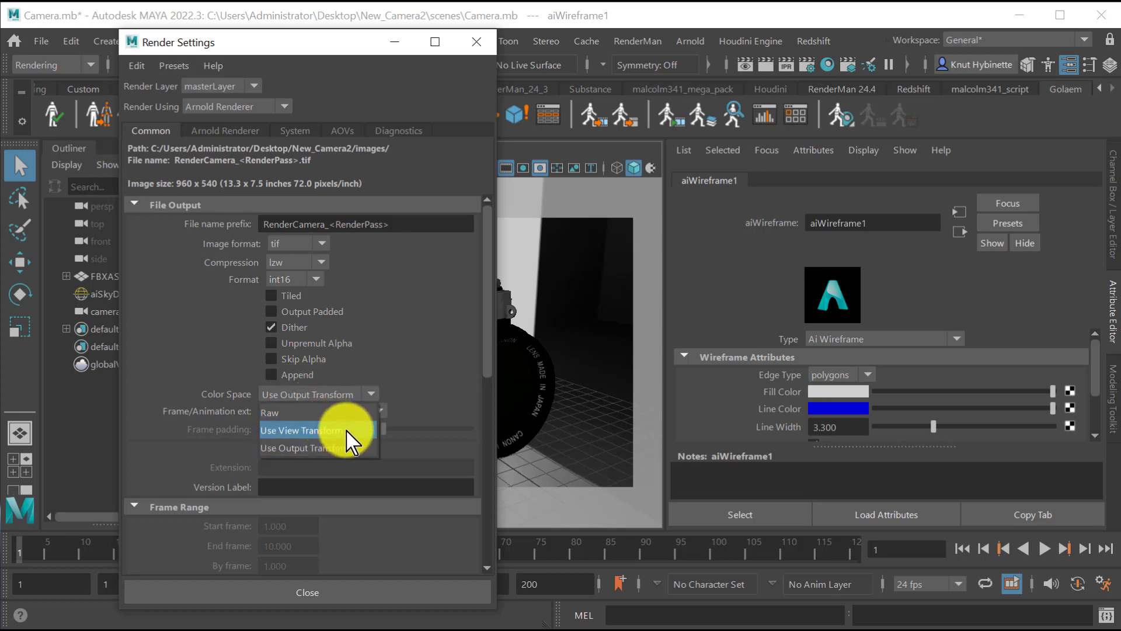
{"action": "left_click", "coordinate": [351, 430]}
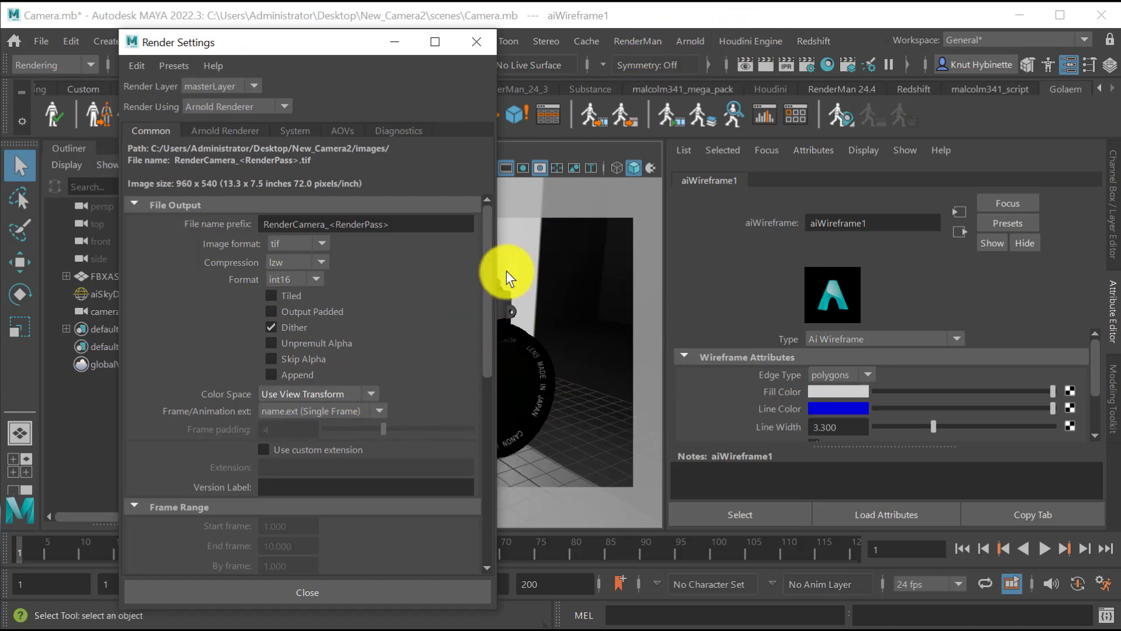
{"action": "left_click_drag", "start_coordinate": [270, 46], "coordinate": [160, 33]}
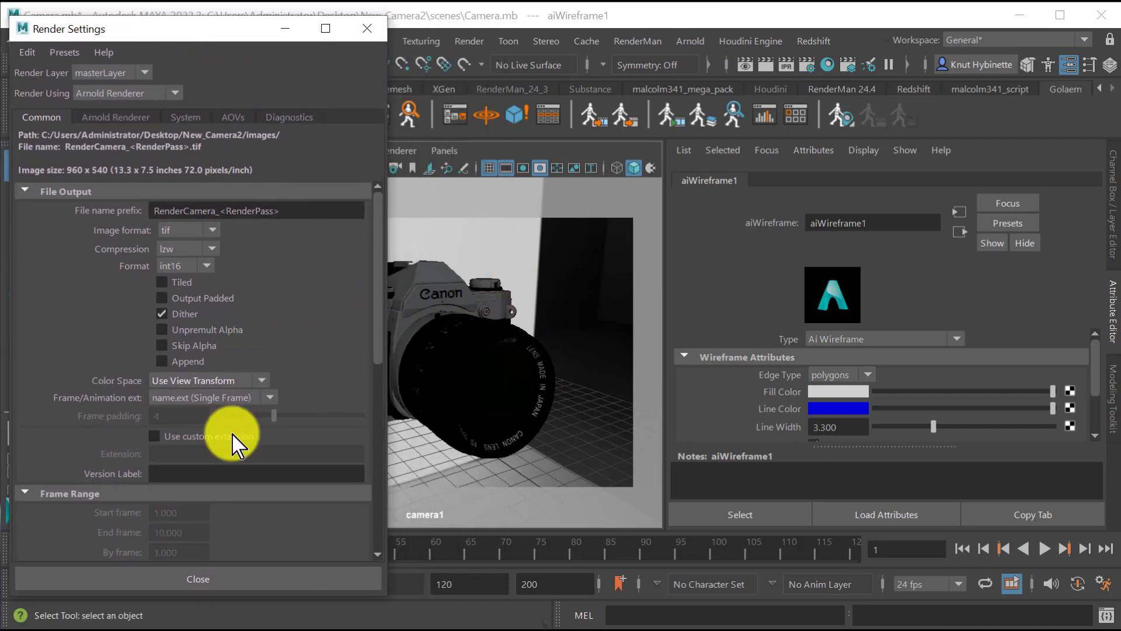
{"action": "left_click", "coordinate": [251, 382]}
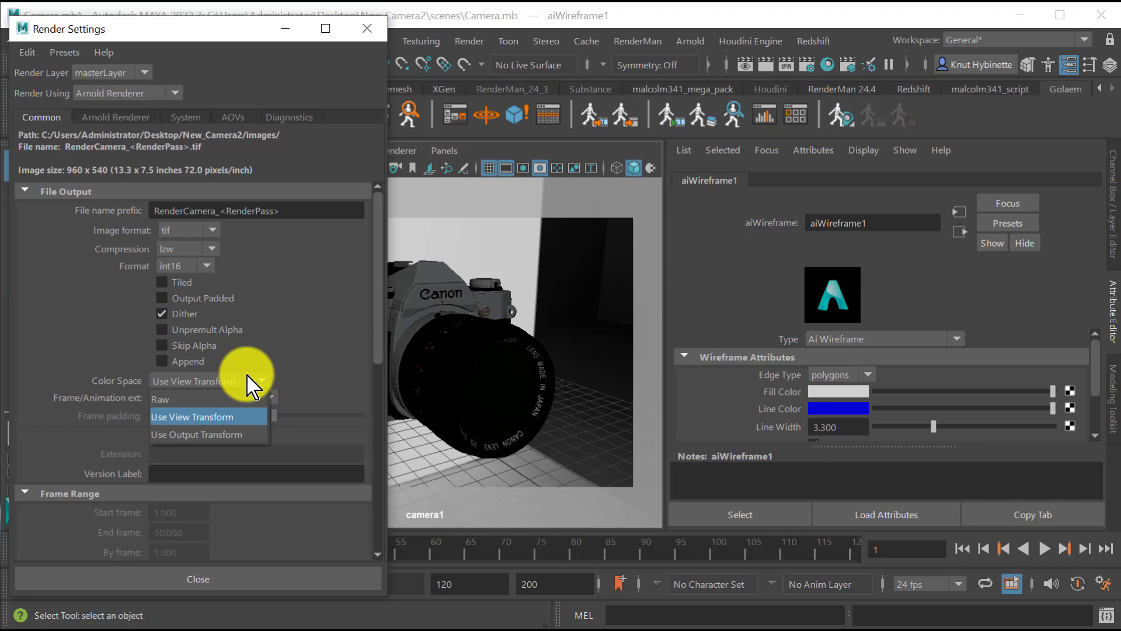
{"action": "left_click", "coordinate": [217, 417]}
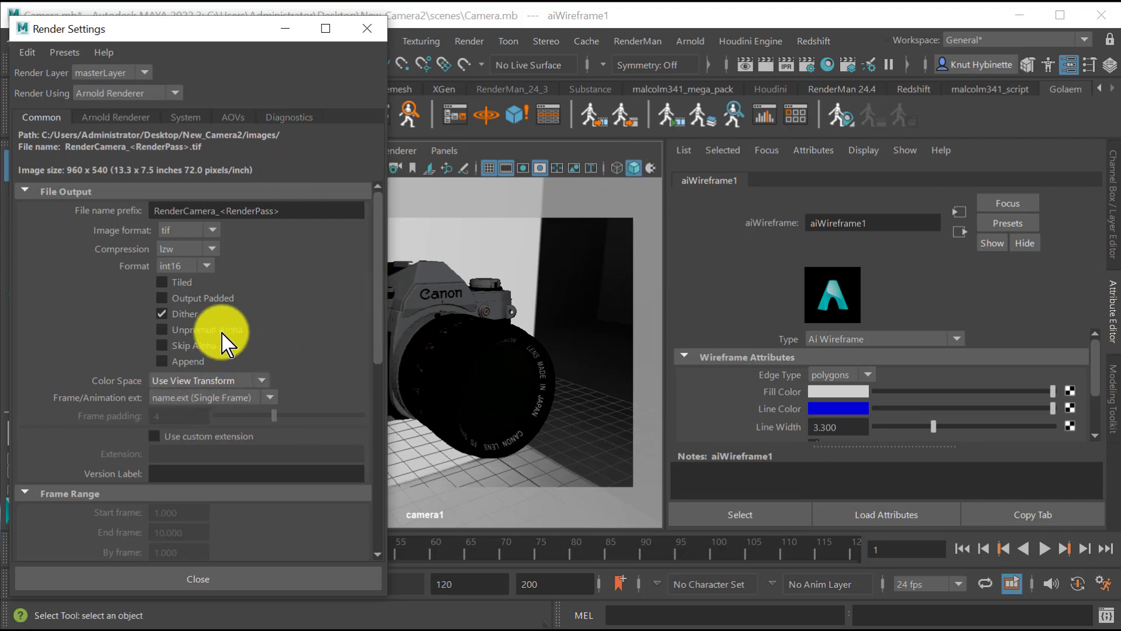
Make camera1 the renderable camera and choose the HD_1080 image size preset.
{"action": "scroll", "coordinate": [292, 343], "scroll_direction": "down", "scroll_amount": 7}
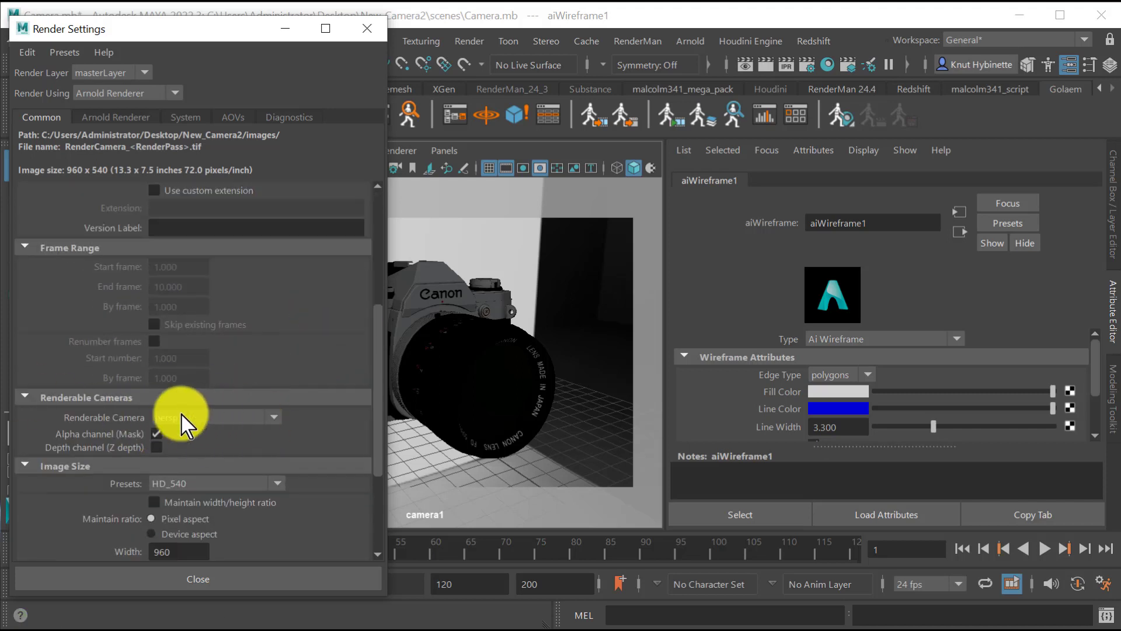
{"action": "left_click", "coordinate": [204, 418]}
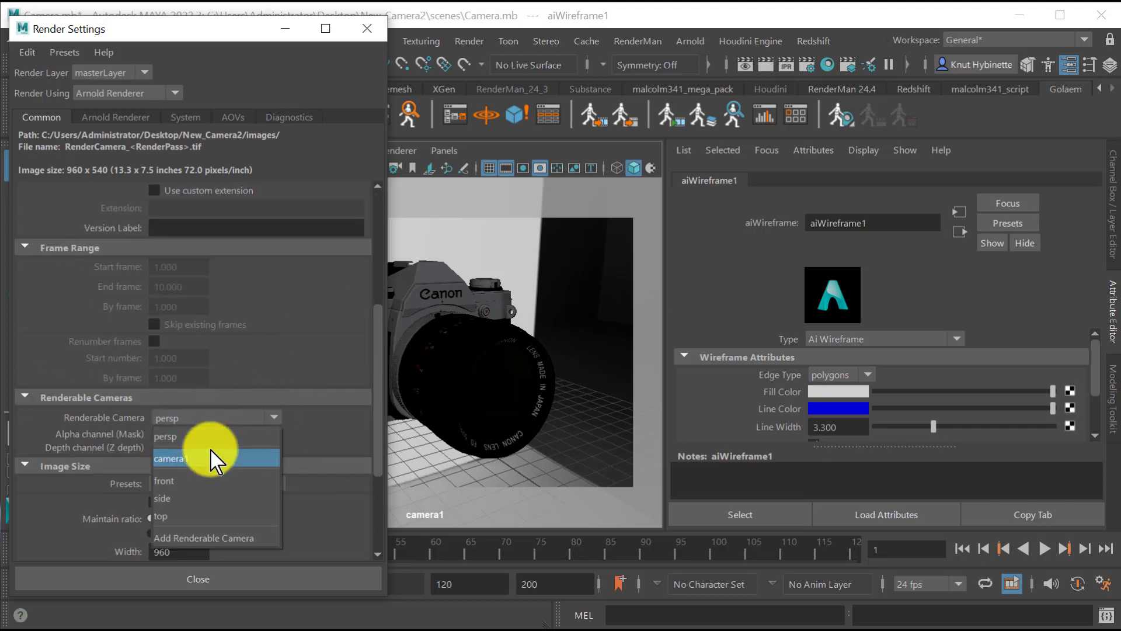
{"action": "left_click", "coordinate": [221, 458]}
{"action": "scroll", "coordinate": [295, 481], "scroll_direction": "down", "scroll_amount": 1}
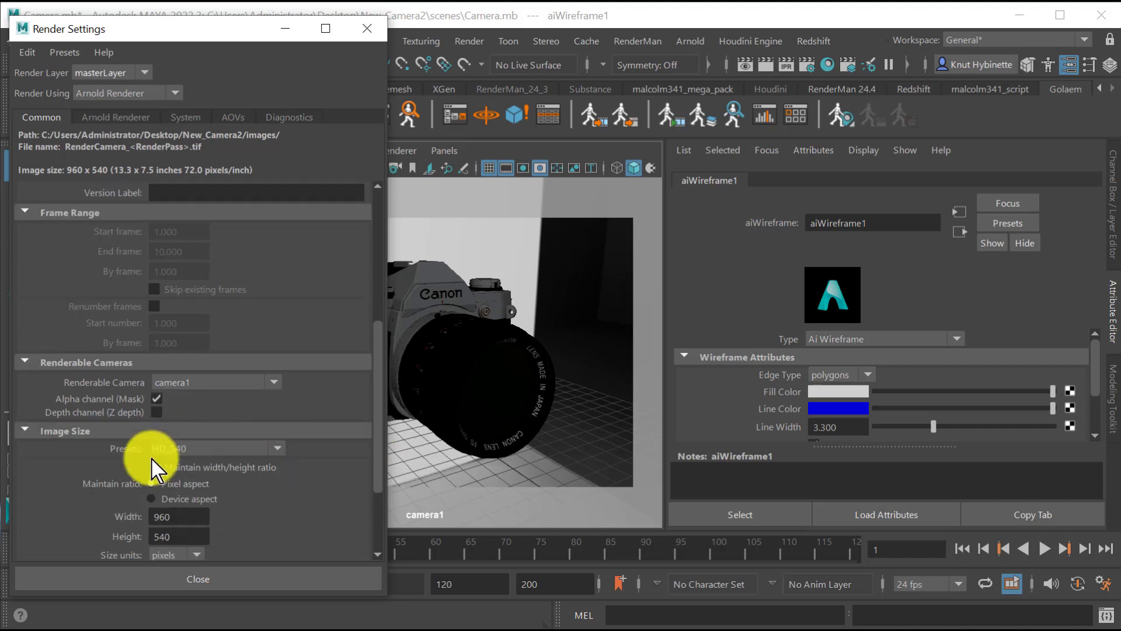
{"action": "left_click", "coordinate": [237, 448]}
{"action": "scroll", "coordinate": [230, 520], "scroll_direction": "up", "scroll_amount": 1}
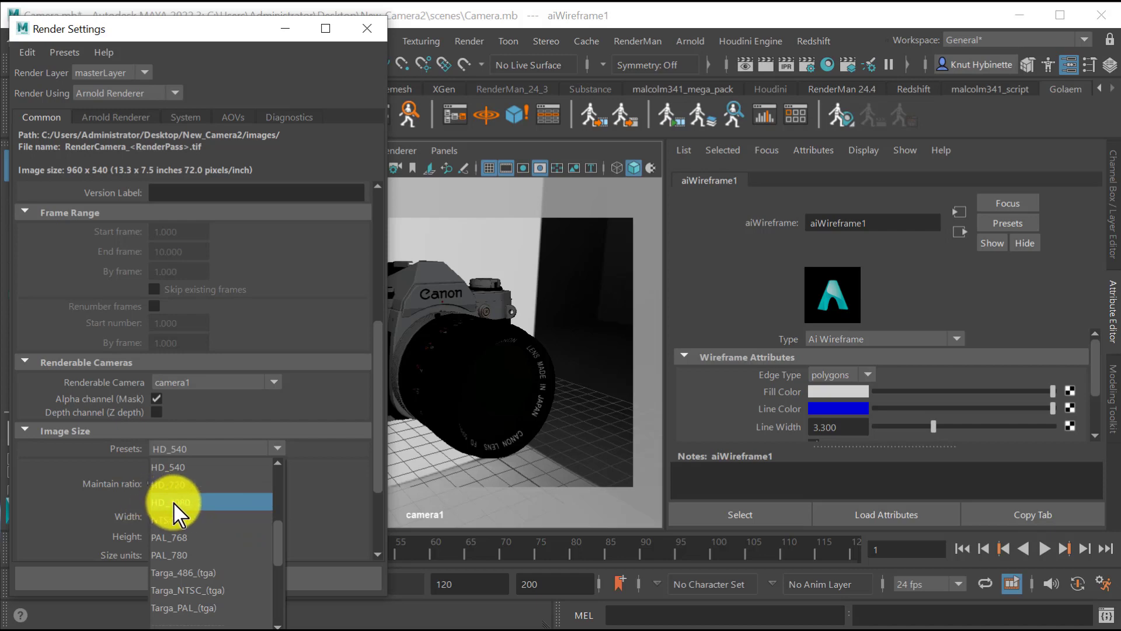
{"action": "left_click", "coordinate": [192, 504]}
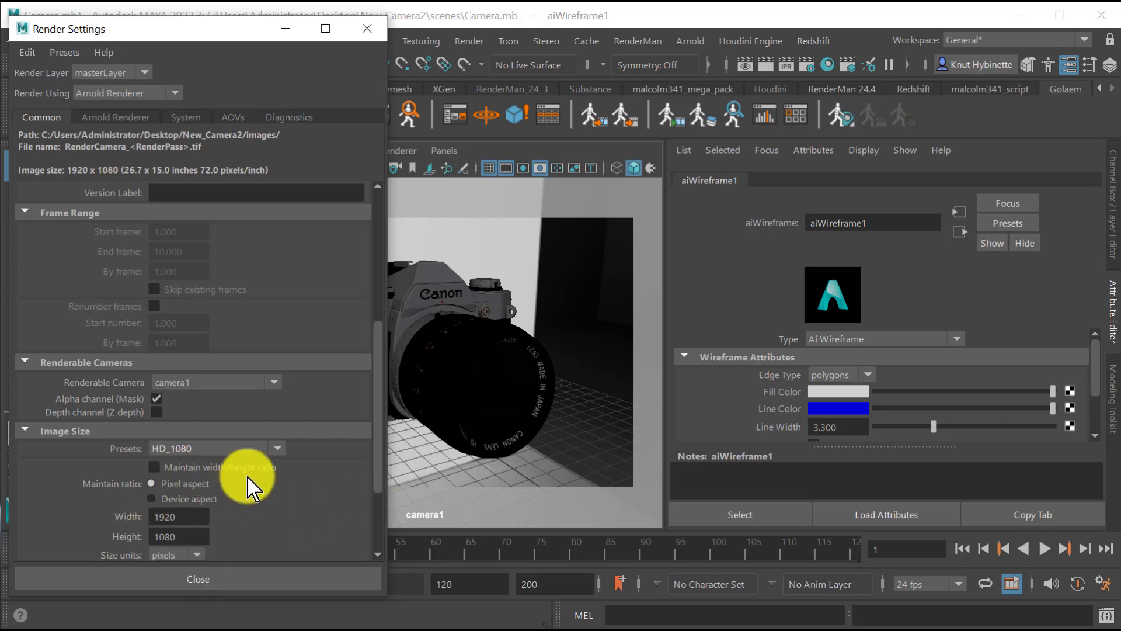
Review the Arnold sampling, file output, camera, image size and AOV settings, and close the Render Settings.
{"action": "scroll", "coordinate": [286, 379], "scroll_direction": "down", "scroll_amount": 3}
{"action": "scroll", "coordinate": [332, 460], "scroll_direction": "up", "scroll_amount": 2}
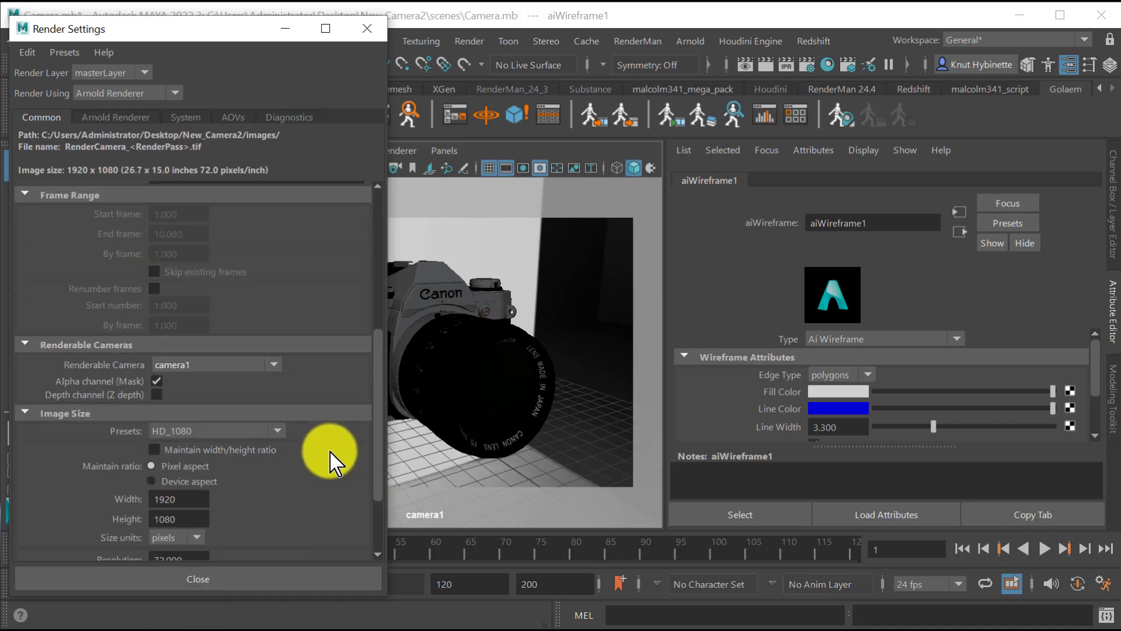
{"action": "scroll", "coordinate": [330, 461], "scroll_direction": "up", "scroll_amount": 5}
{"action": "left_click", "coordinate": [116, 115]}
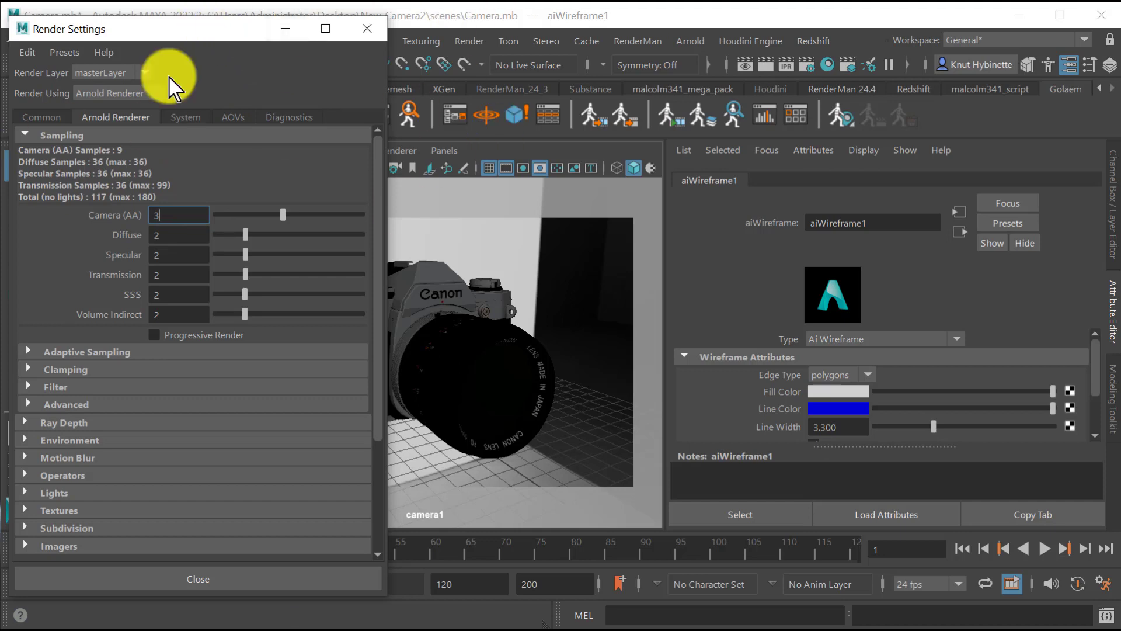
{"action": "left_click", "coordinate": [42, 117]}
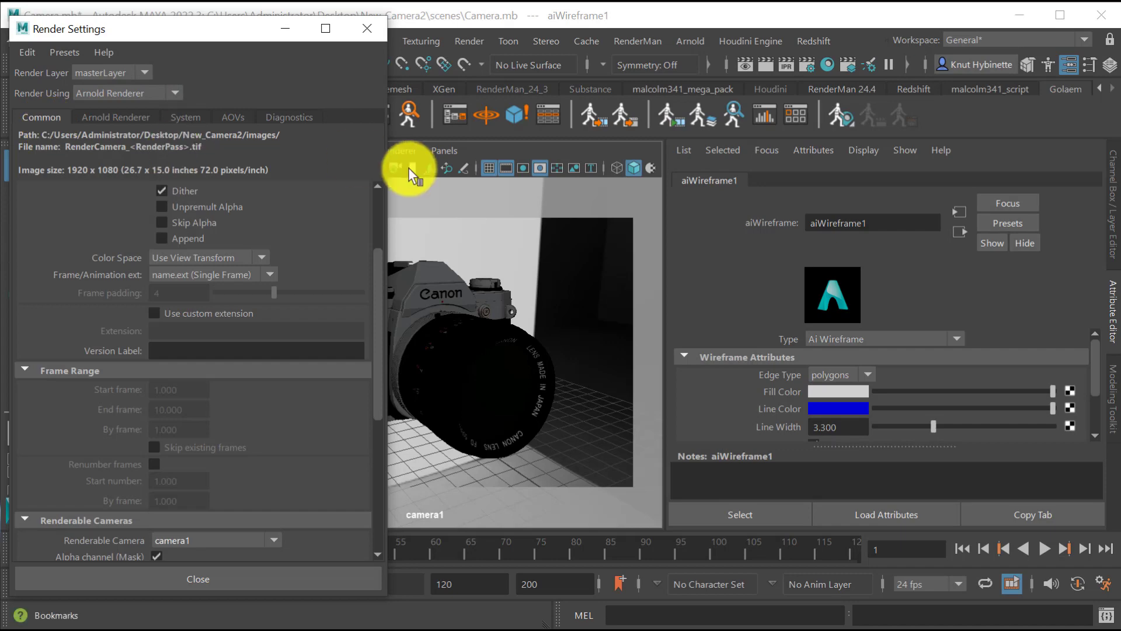
{"action": "scroll", "coordinate": [146, 347], "scroll_direction": "up", "scroll_amount": 4}
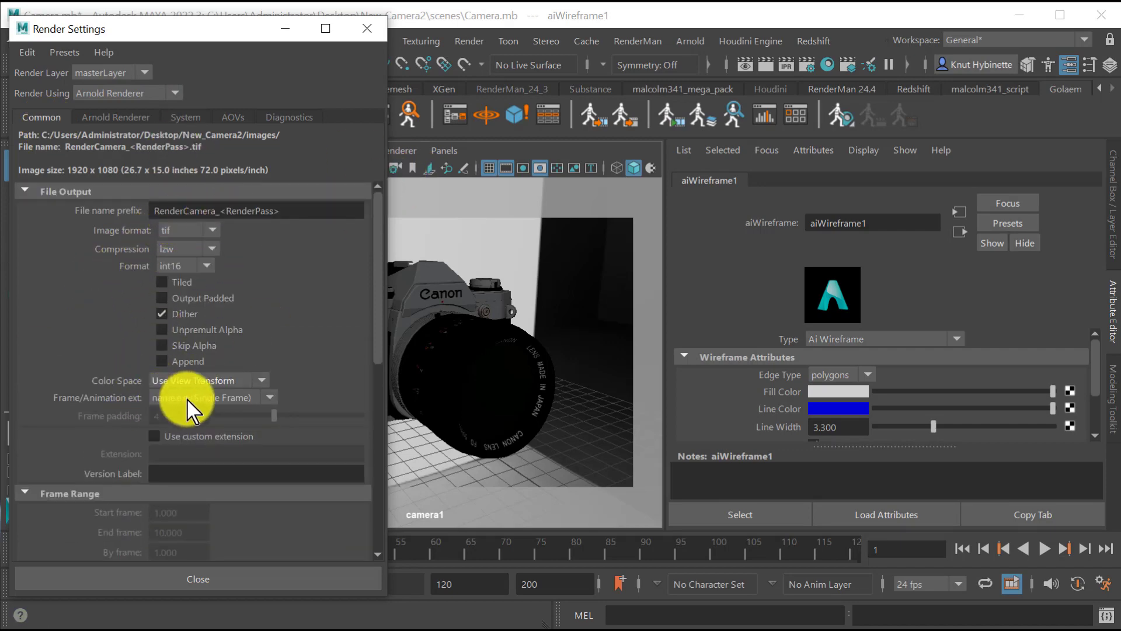
{"action": "scroll", "coordinate": [297, 504], "scroll_direction": "down", "scroll_amount": 3}
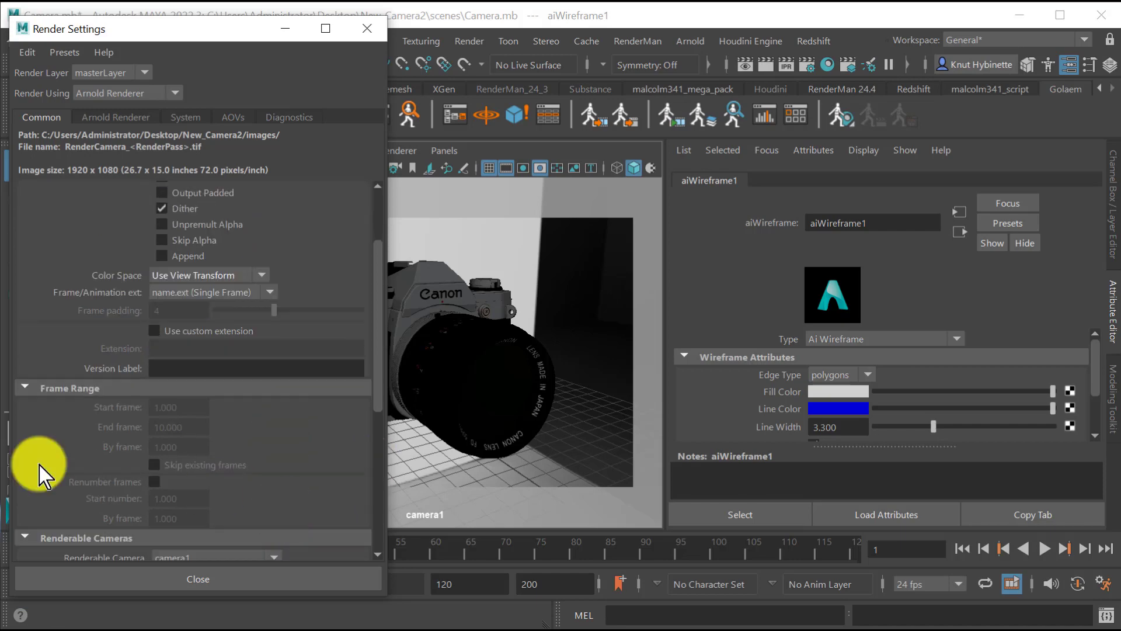
{"action": "scroll", "coordinate": [314, 503], "scroll_direction": "down", "scroll_amount": 3}
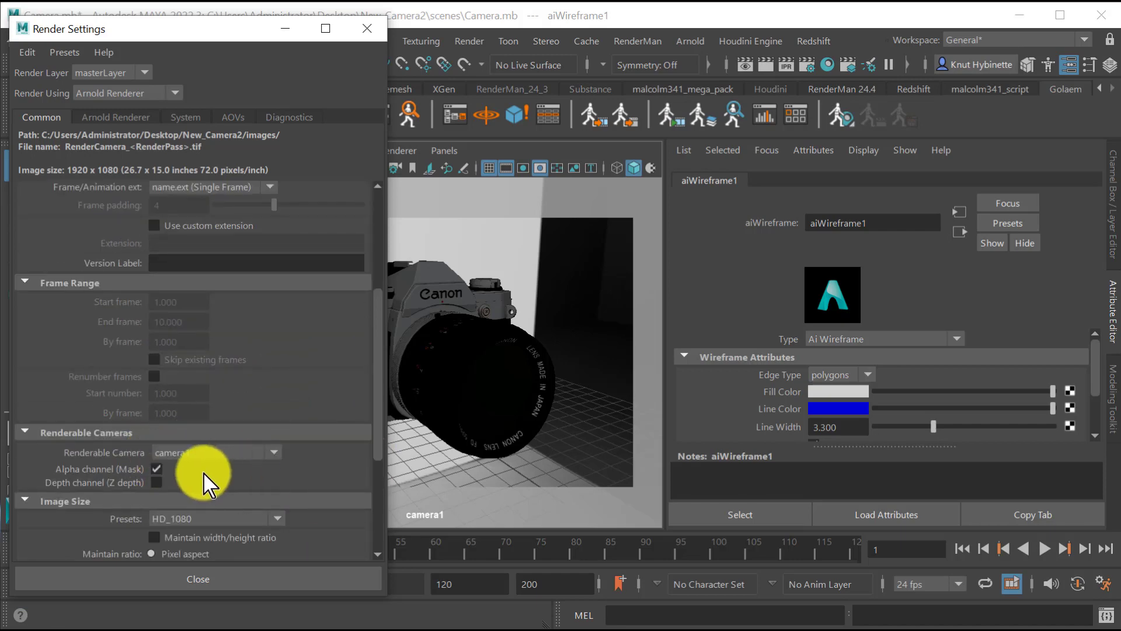
{"action": "scroll", "coordinate": [257, 493], "scroll_direction": "down", "scroll_amount": 2}
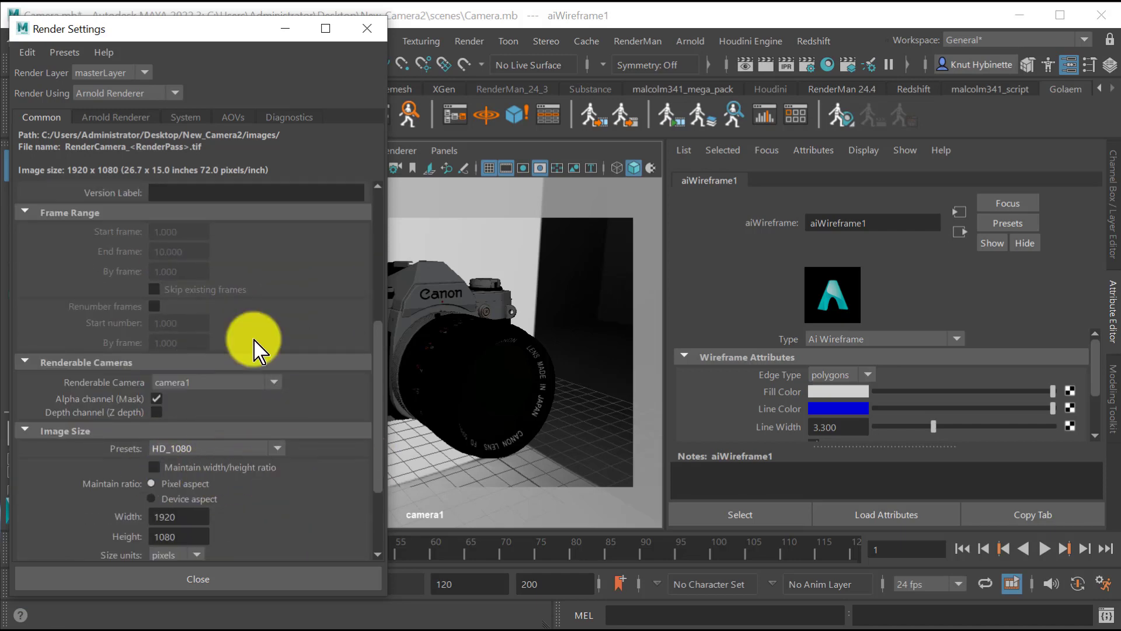
{"action": "left_click", "coordinate": [231, 118]}
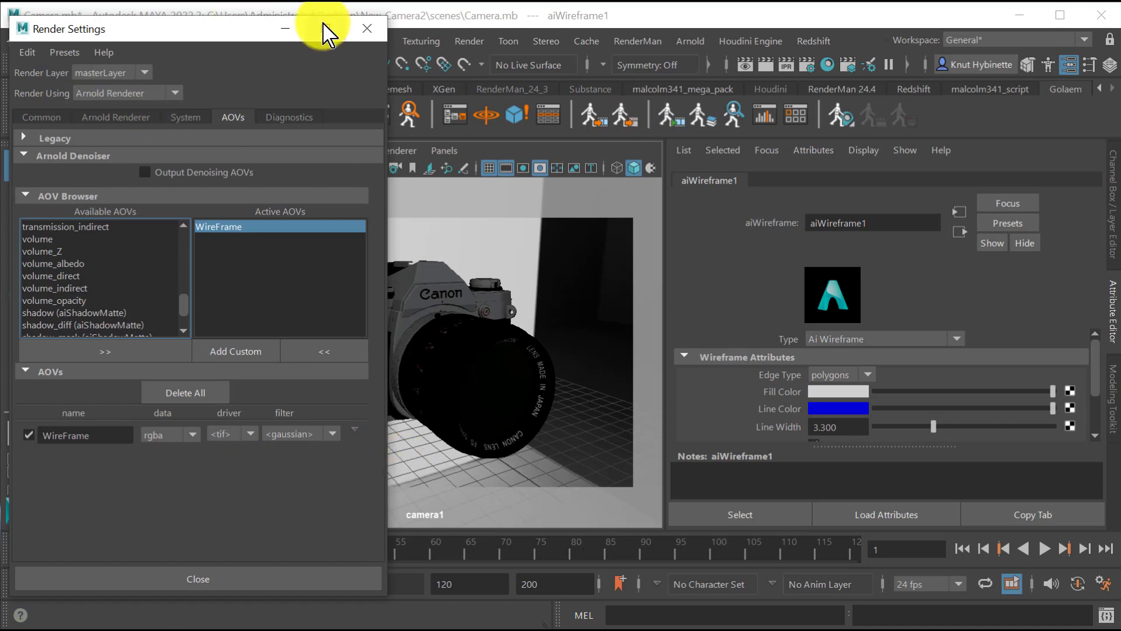
{"action": "left_click", "coordinate": [43, 116]}
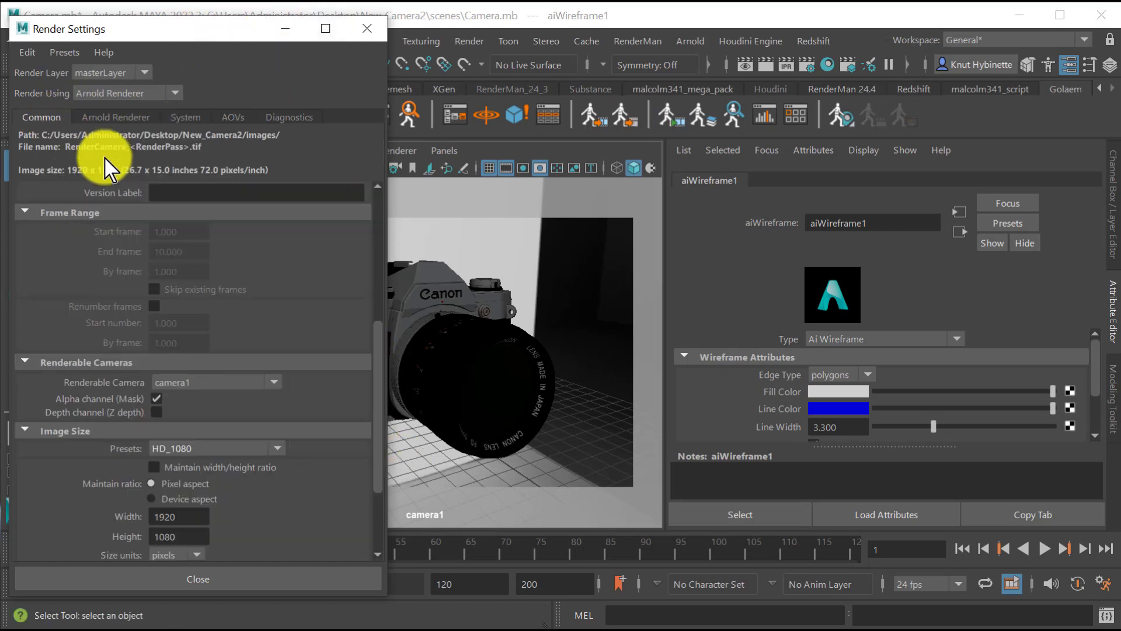
{"action": "left_click", "coordinate": [183, 573]}
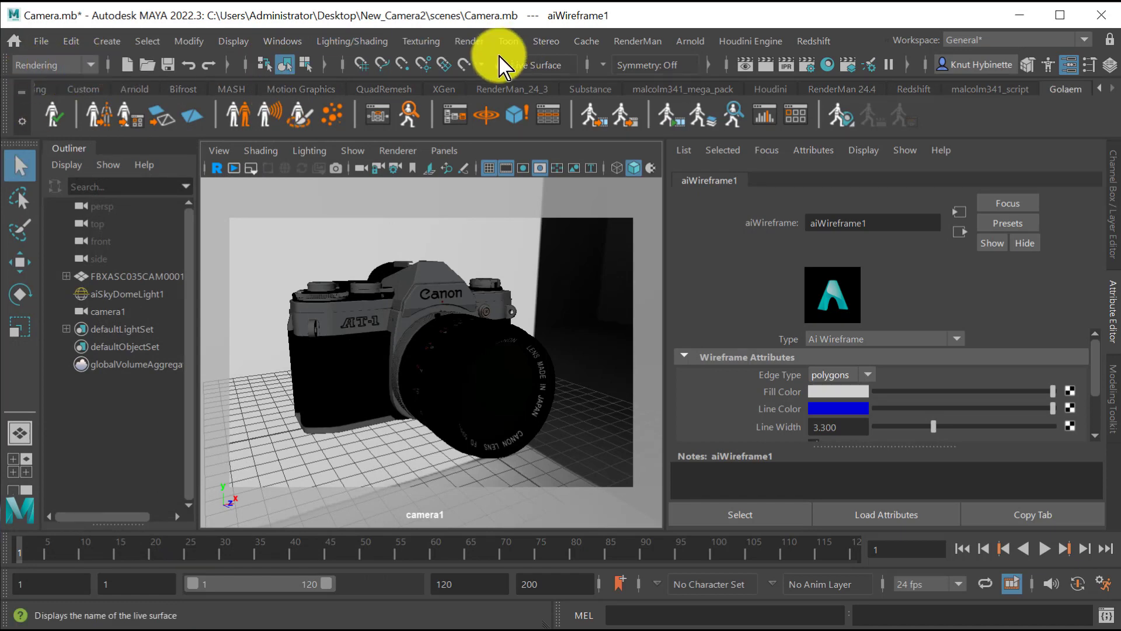
Render the sequence from camera1 with the project's images folder as the alternate output location.
{"action": "left_click", "coordinate": [484, 45]}
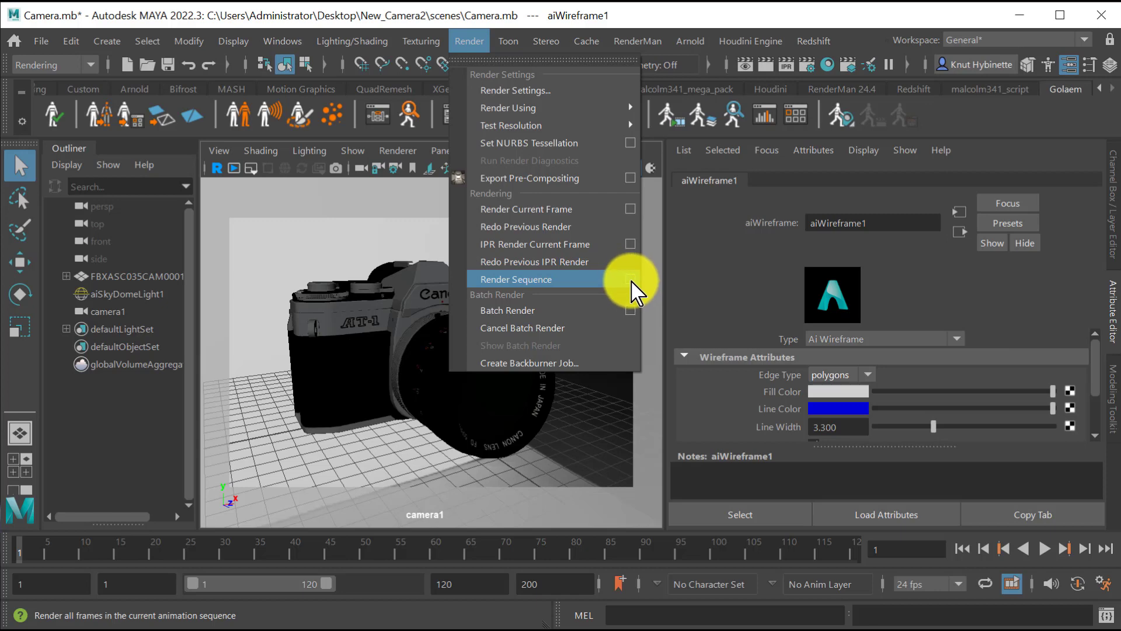
{"action": "left_click", "coordinate": [630, 280]}
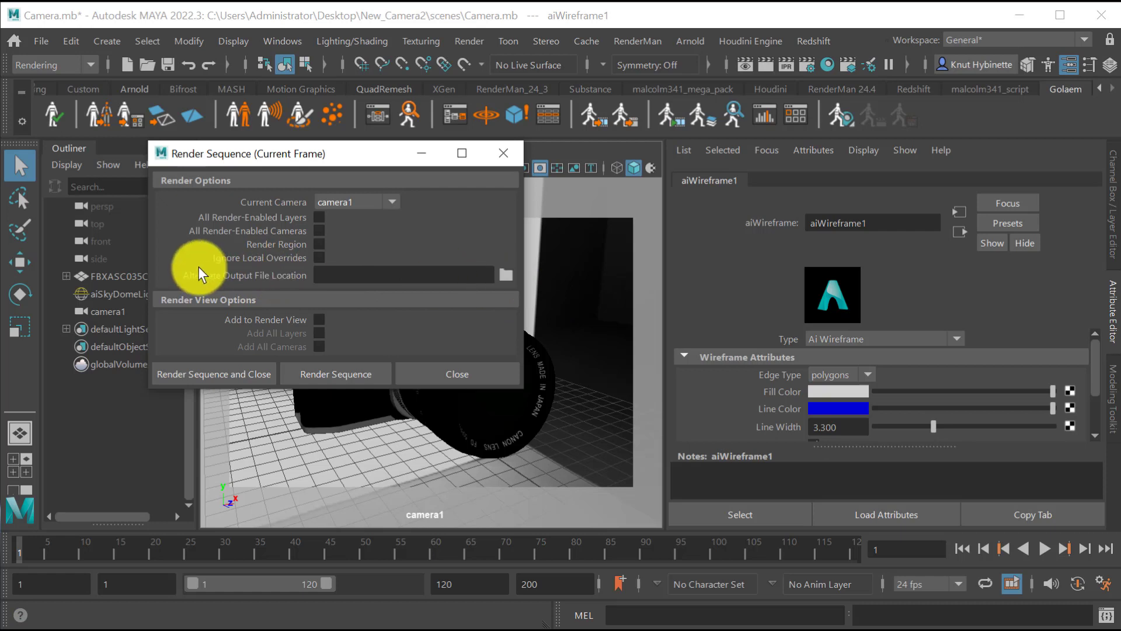
{"action": "left_click", "coordinate": [506, 274]}
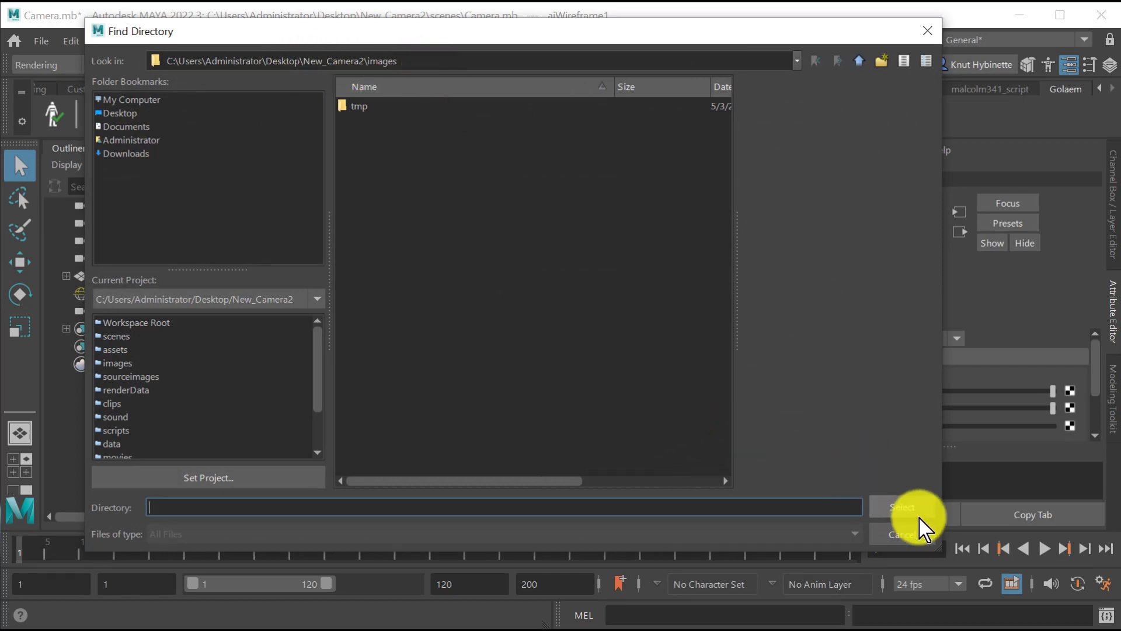
{"action": "left_click", "coordinate": [904, 506]}
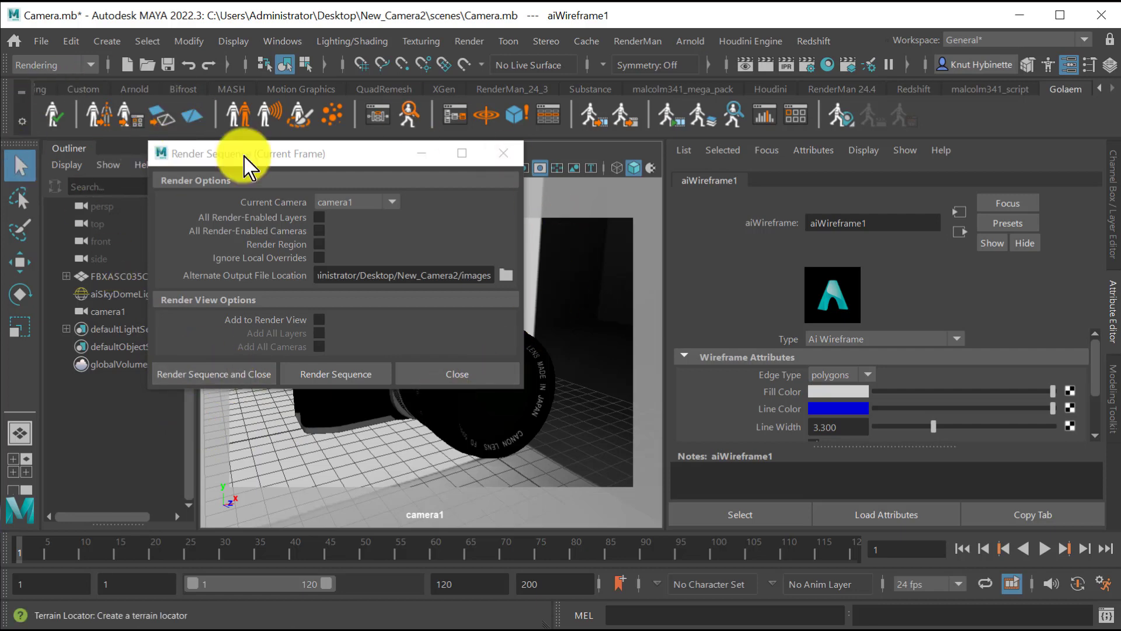
{"action": "left_click", "coordinate": [188, 376]}
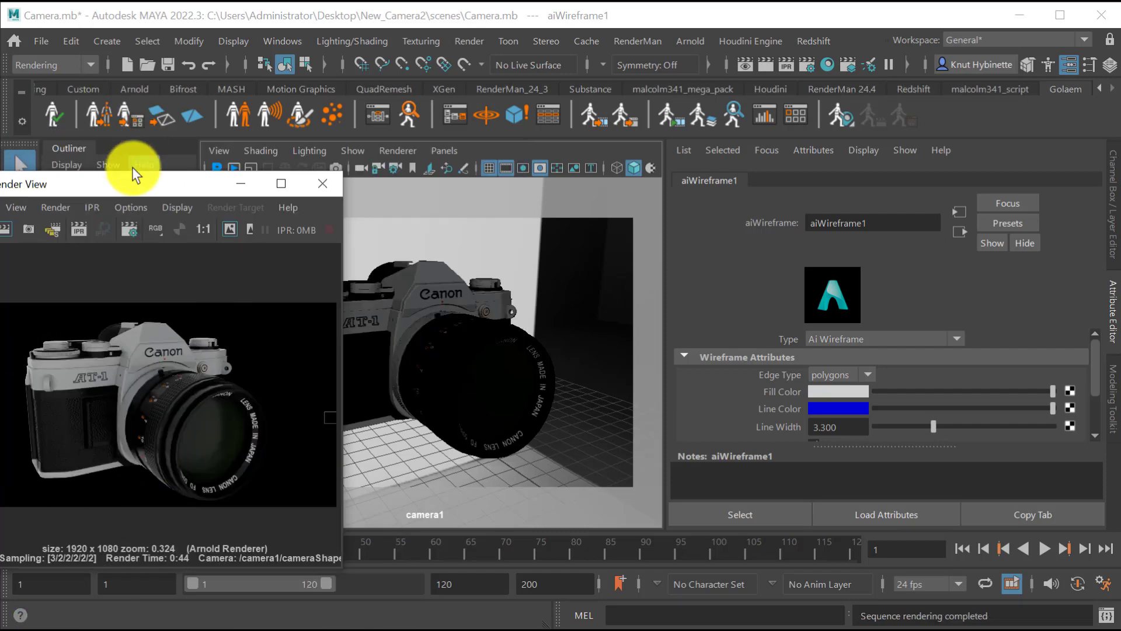
{"action": "left_click_drag", "start_coordinate": [136, 187], "coordinate": [274, 206]}
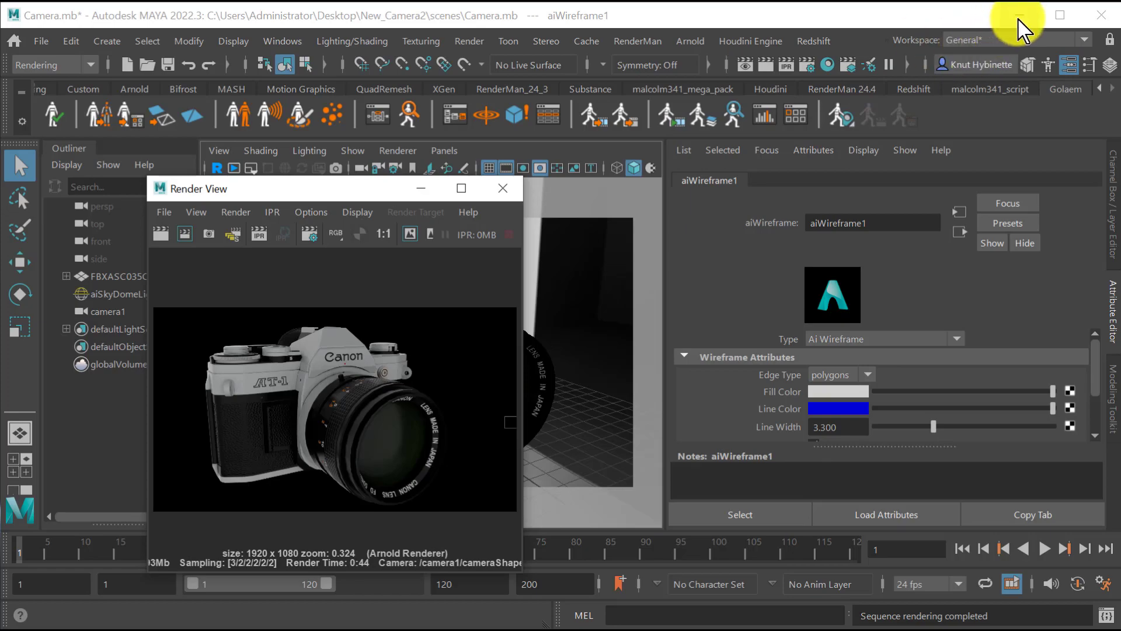
Switch to Photoshop and close the Untitled-1 document, choosing to save its changes on the computer.
{"action": "left_click", "coordinate": [1019, 16]}
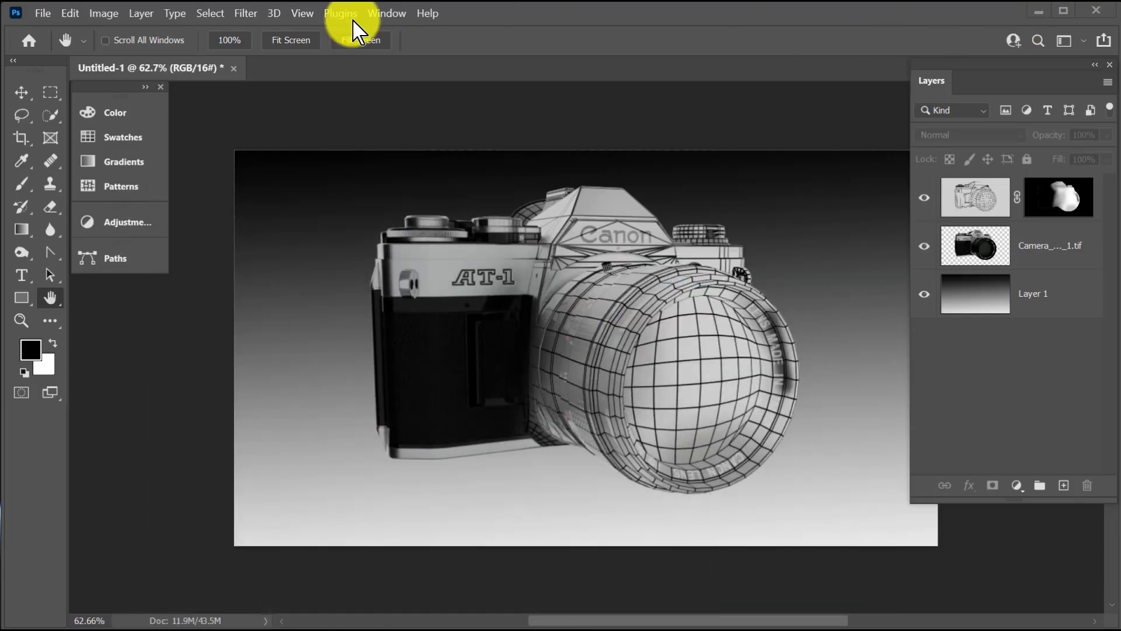
{"action": "left_click", "coordinate": [234, 69]}
{"action": "left_click", "coordinate": [257, 322]}
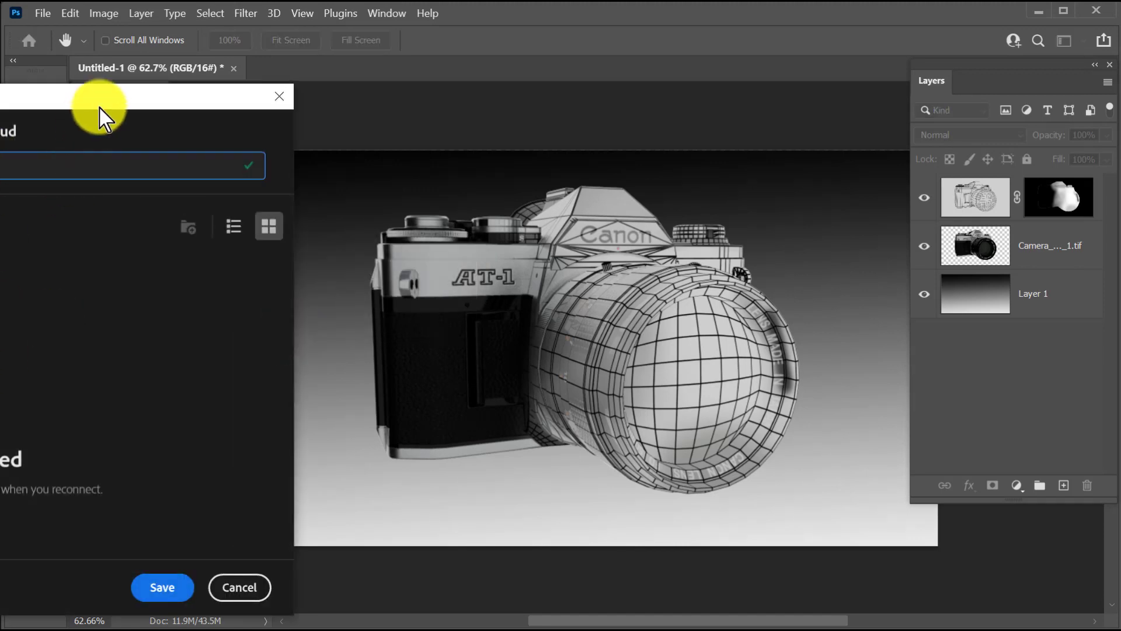
{"action": "left_click_drag", "start_coordinate": [95, 100], "coordinate": [637, 84]}
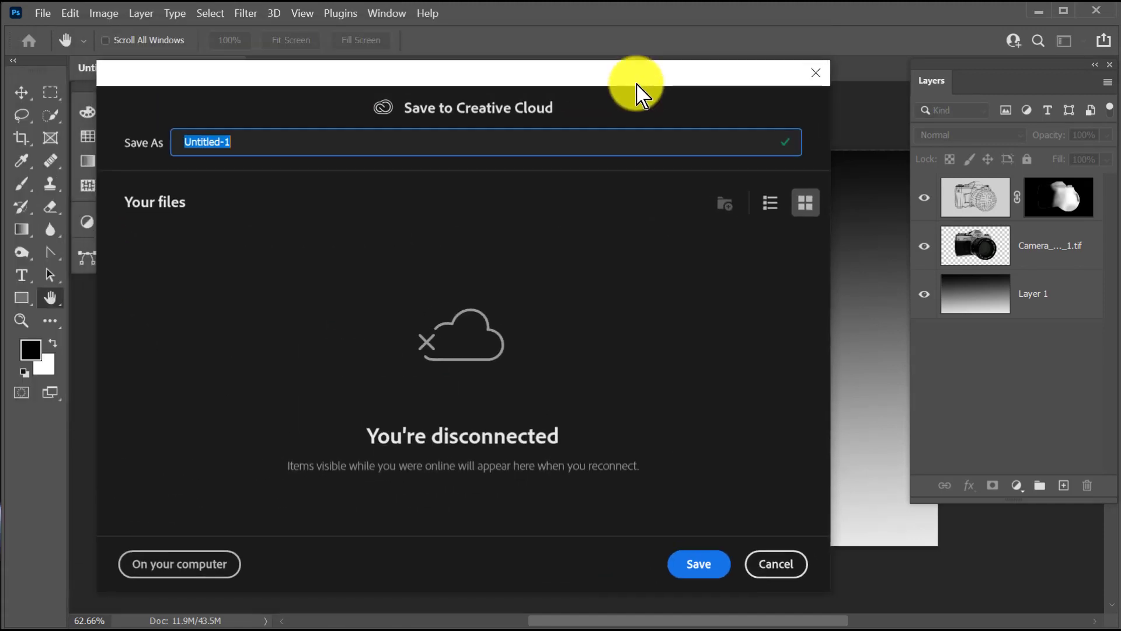
{"action": "left_click", "coordinate": [181, 564]}
Save the composite to the Desktop as a TIFF named Camera, with LZW image compression and its layers included.
{"action": "left_click", "coordinate": [181, 585]}
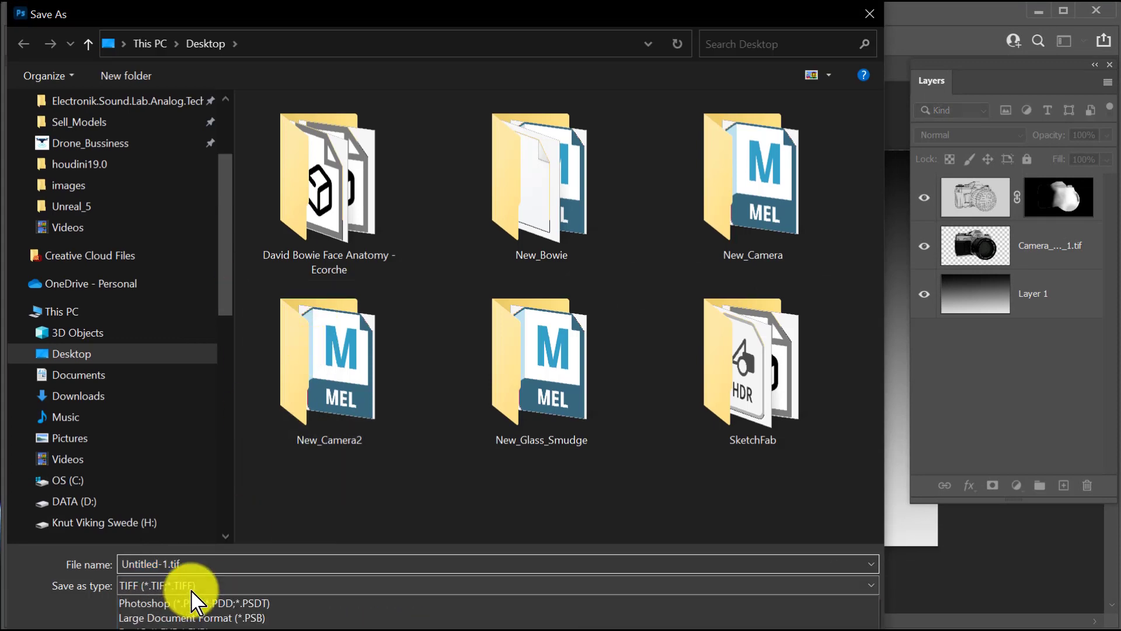
{"action": "left_click", "coordinate": [93, 629]}
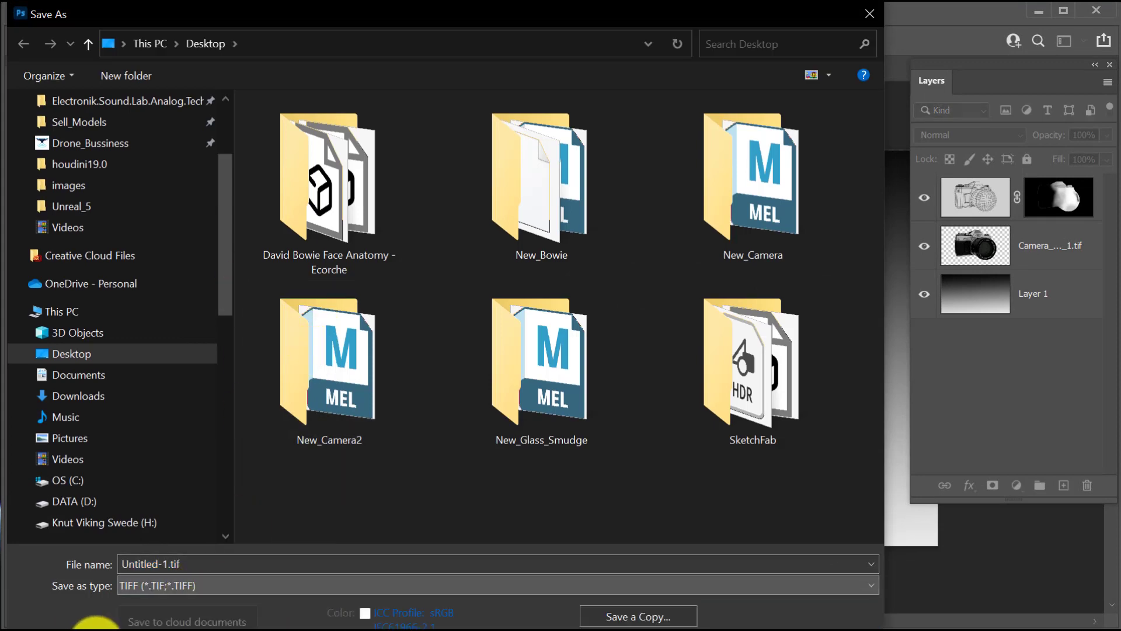
{"action": "left_click", "coordinate": [222, 585]}
{"action": "left_click", "coordinate": [213, 568]}
{"action": "double_click", "coordinate": [202, 564]}
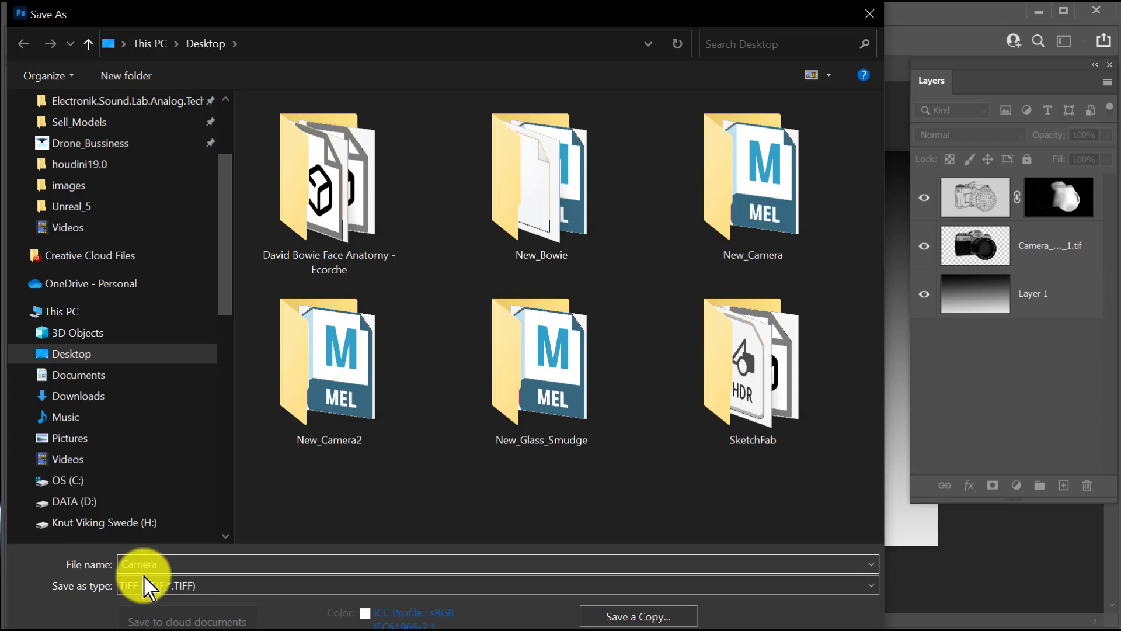
{"action": "key", "text": "Return"}
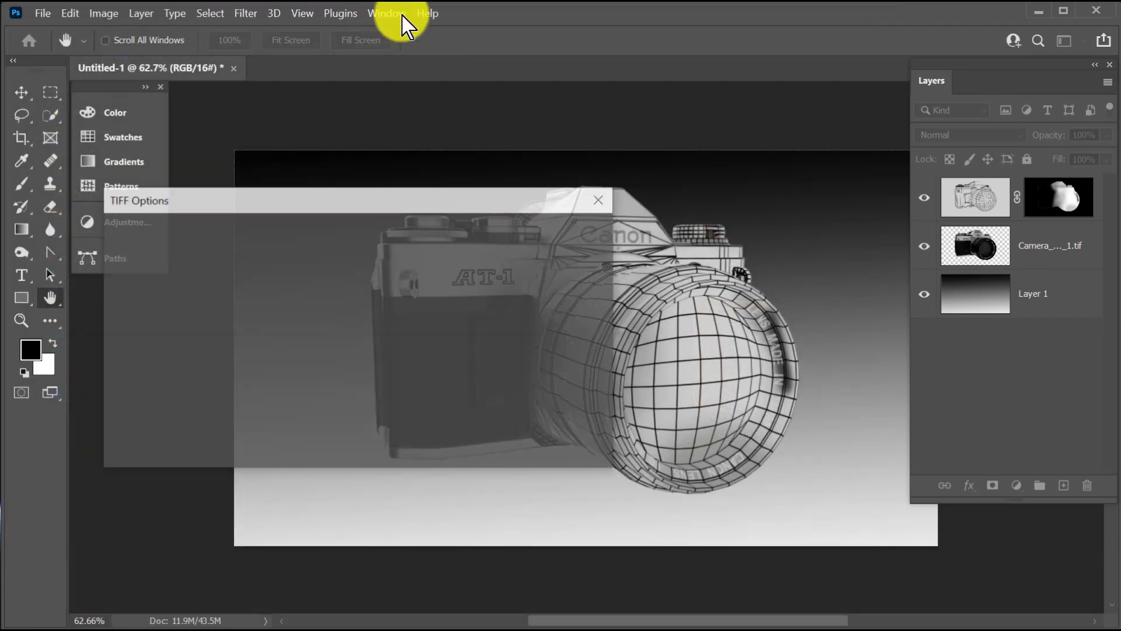
{"action": "left_click", "coordinate": [579, 237]}
{"action": "left_click", "coordinate": [253, 320]}
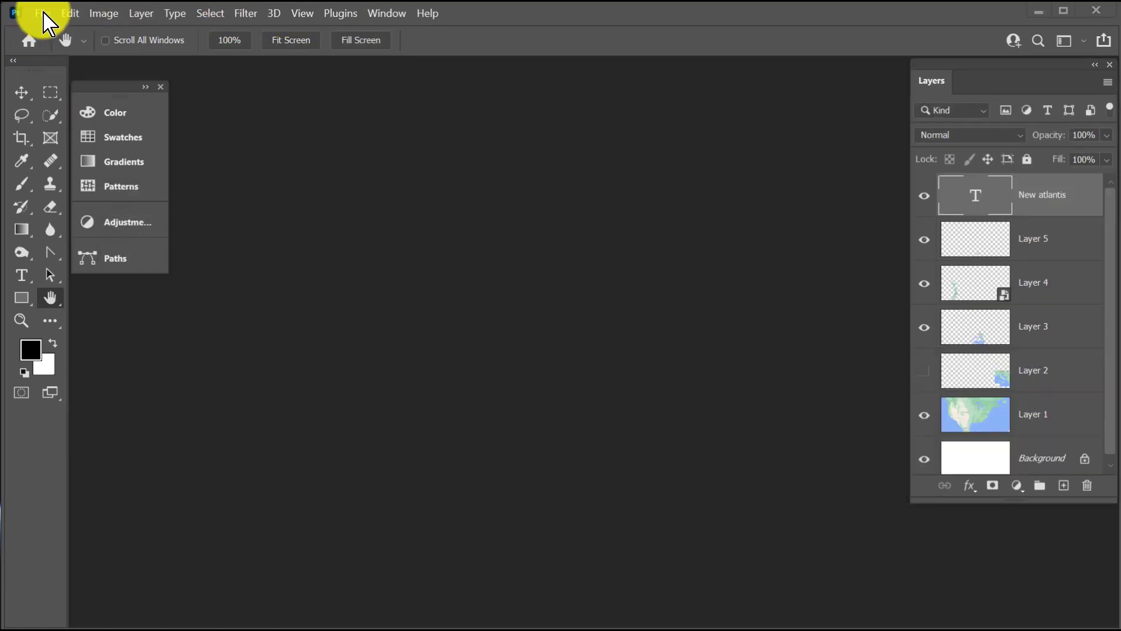
Hide the New atlantis text layer.
{"action": "left_click", "coordinate": [42, 13]}
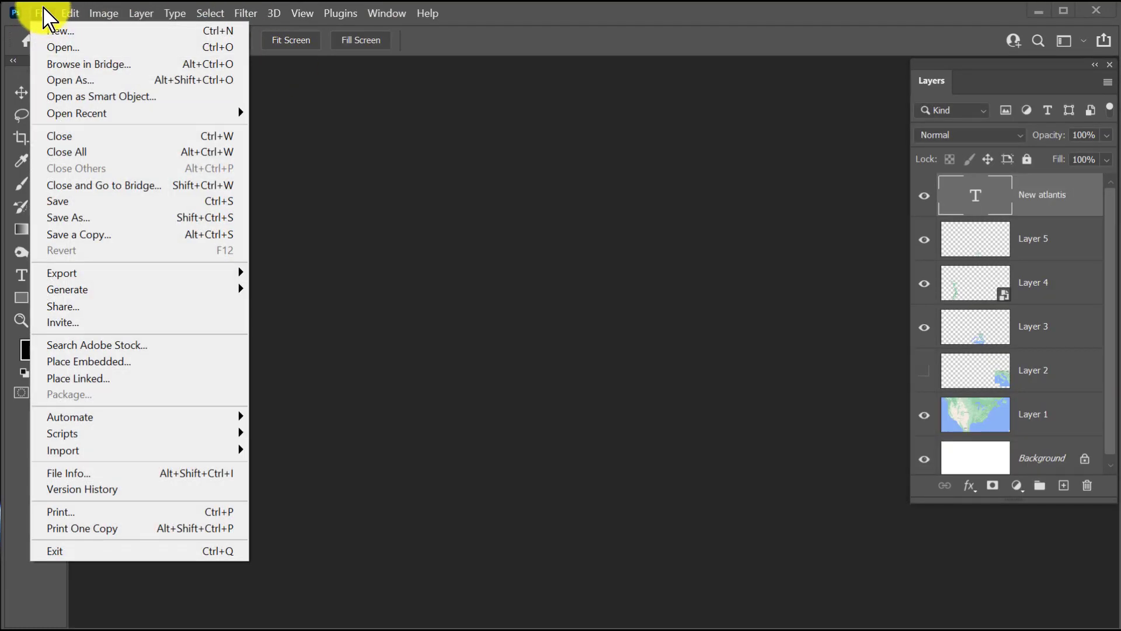
{"action": "left_click", "coordinate": [724, 152]}
{"action": "left_click", "coordinate": [924, 195]}
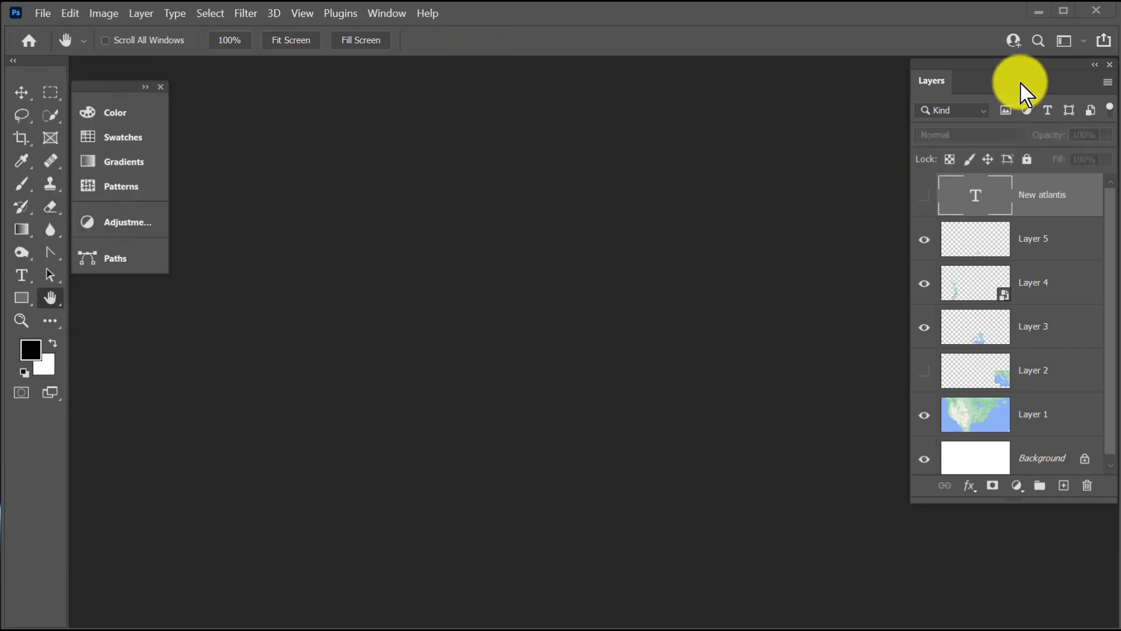
Start the Load Files into Stack script and browse to the images folder inside New_Camera2 on the Desktop.
{"action": "left_click", "coordinate": [45, 14]}
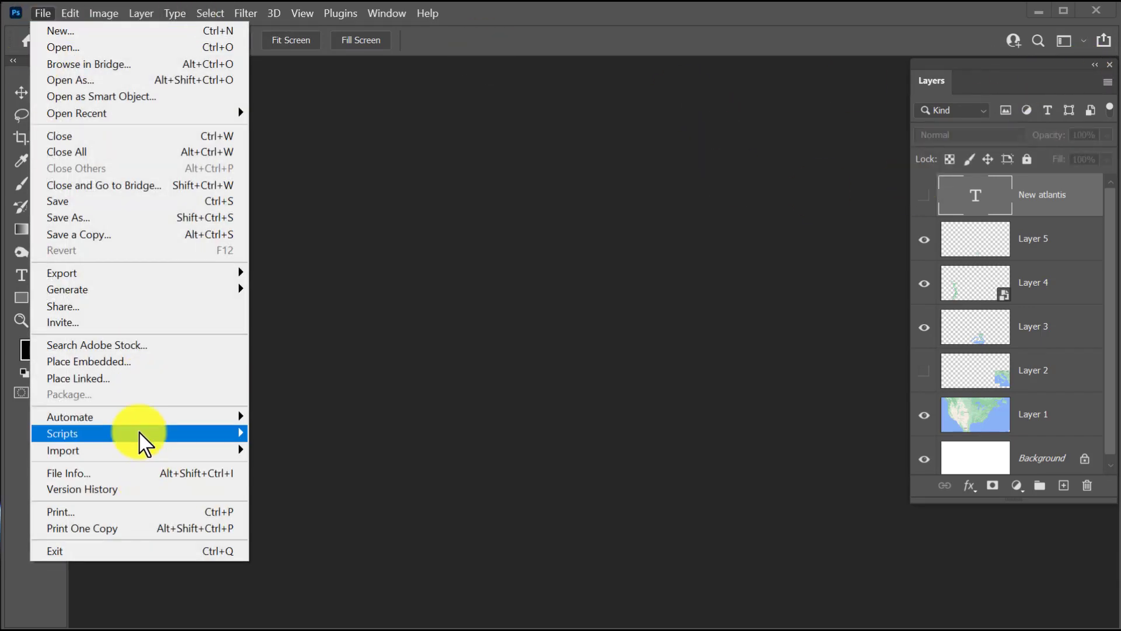
{"action": "mouse_move", "coordinate": [141, 442]}
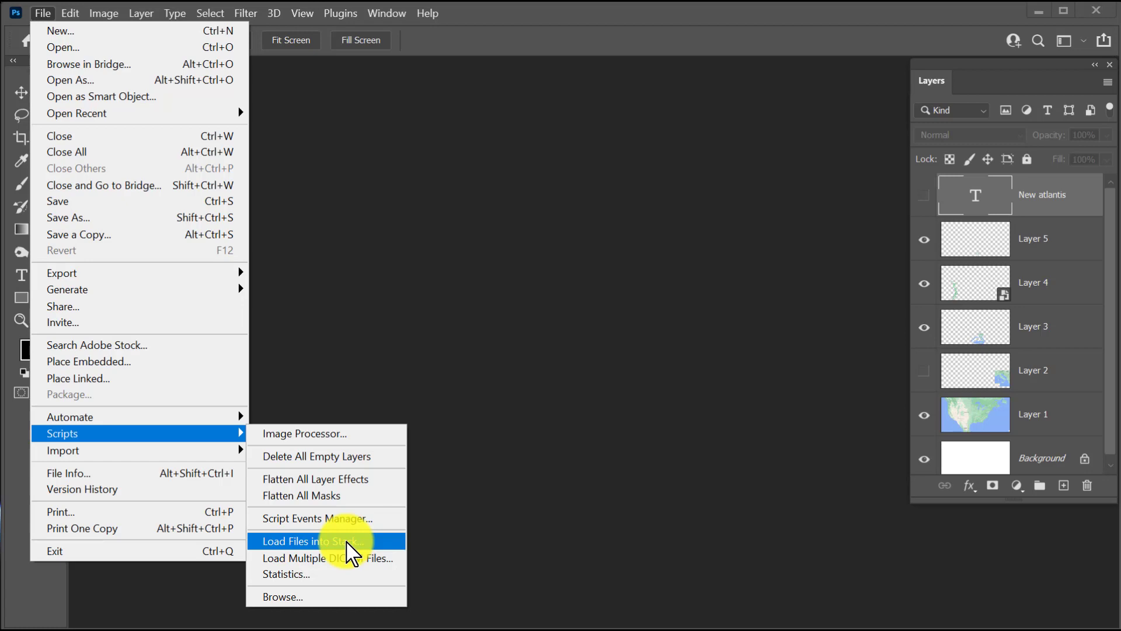
{"action": "left_click", "coordinate": [347, 542]}
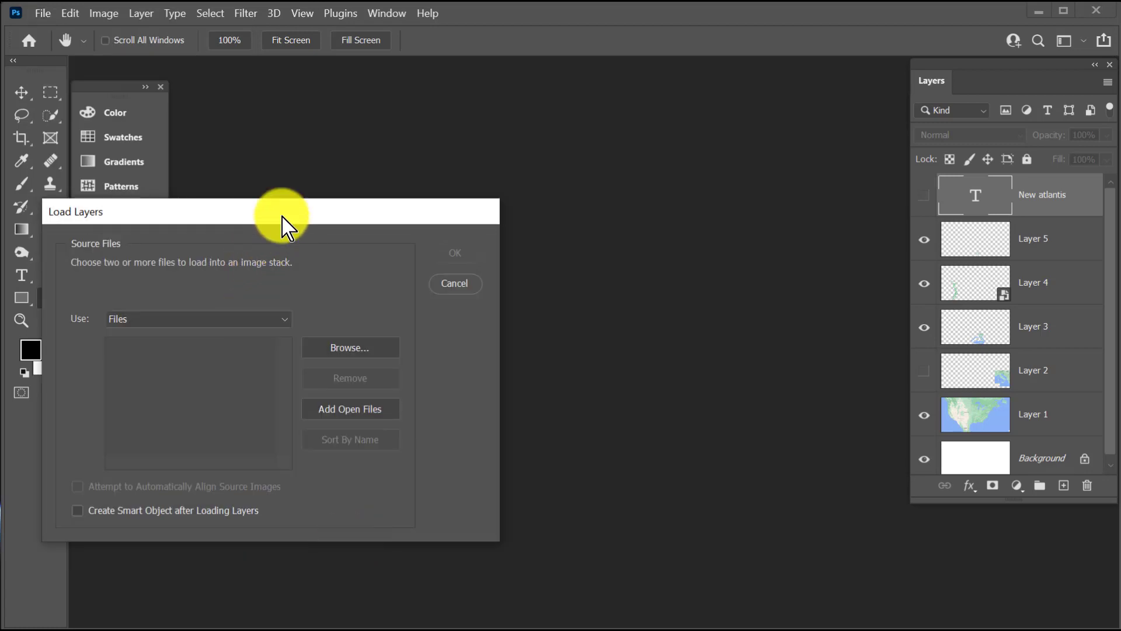
{"action": "left_click_drag", "start_coordinate": [282, 217], "coordinate": [561, 157]}
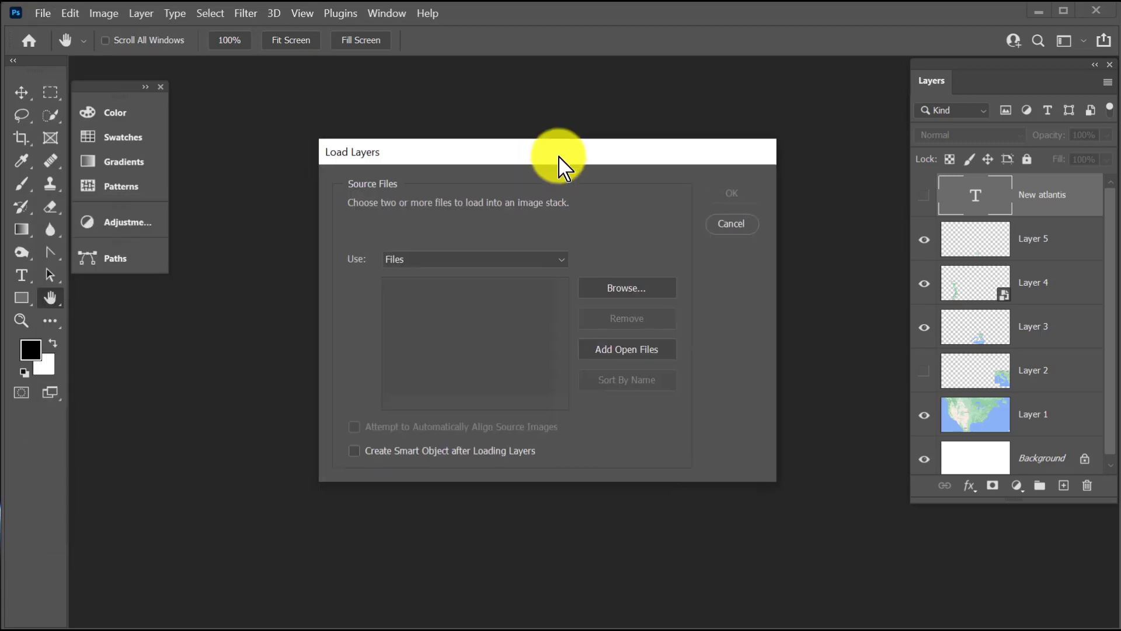
{"action": "left_click", "coordinate": [627, 289]}
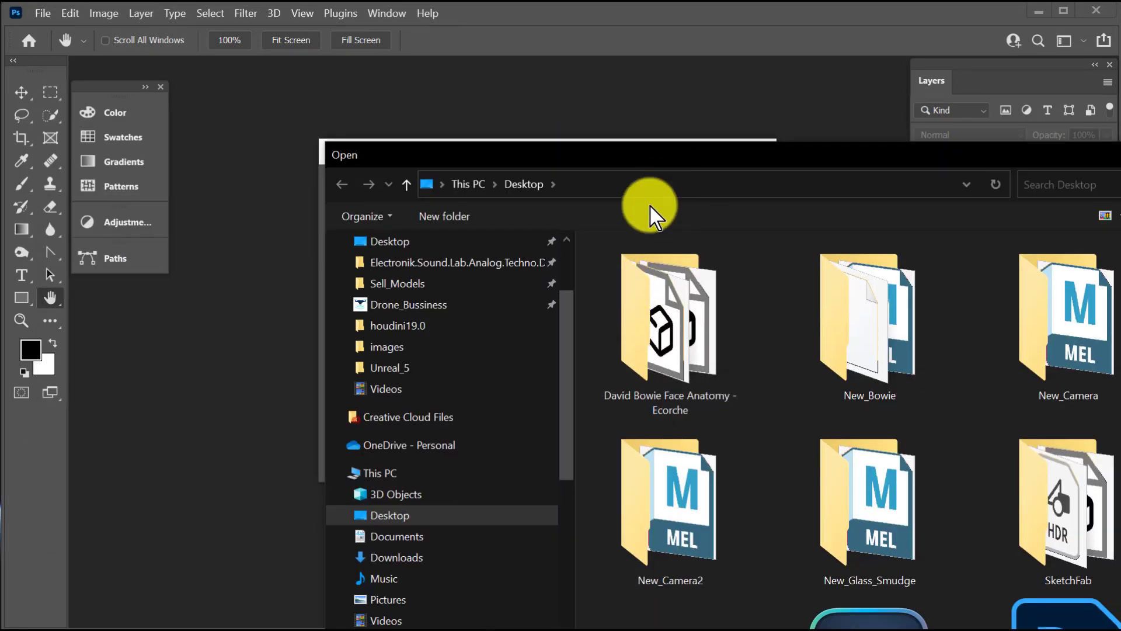
{"action": "left_click", "coordinate": [400, 241]}
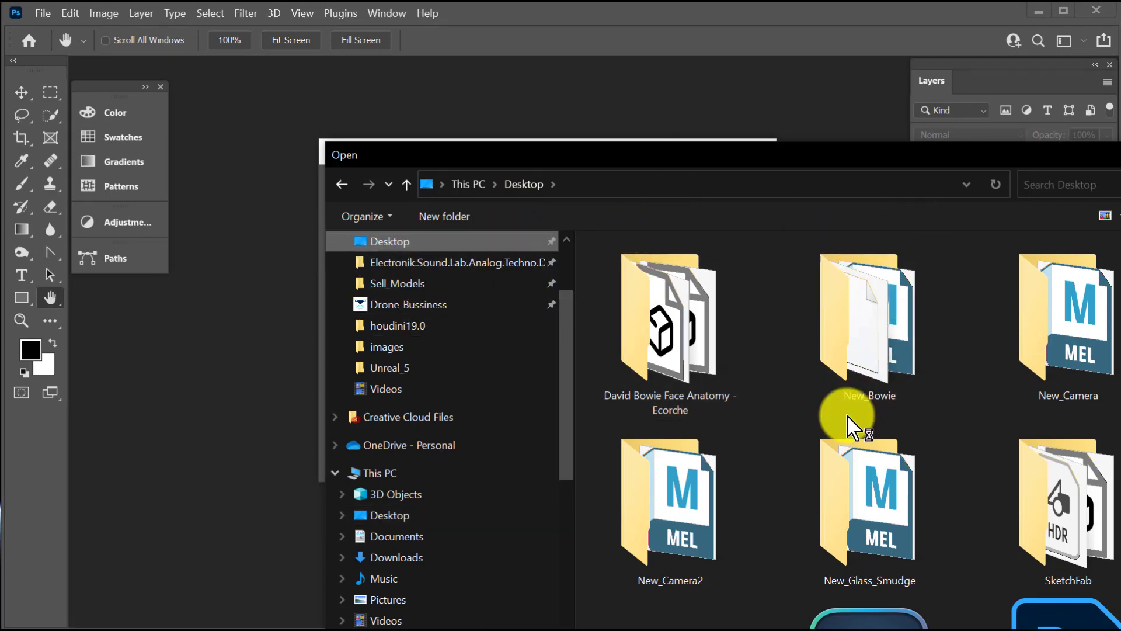
{"action": "scroll", "coordinate": [805, 523], "scroll_direction": "down", "scroll_amount": 1}
{"action": "left_click", "coordinate": [717, 475]}
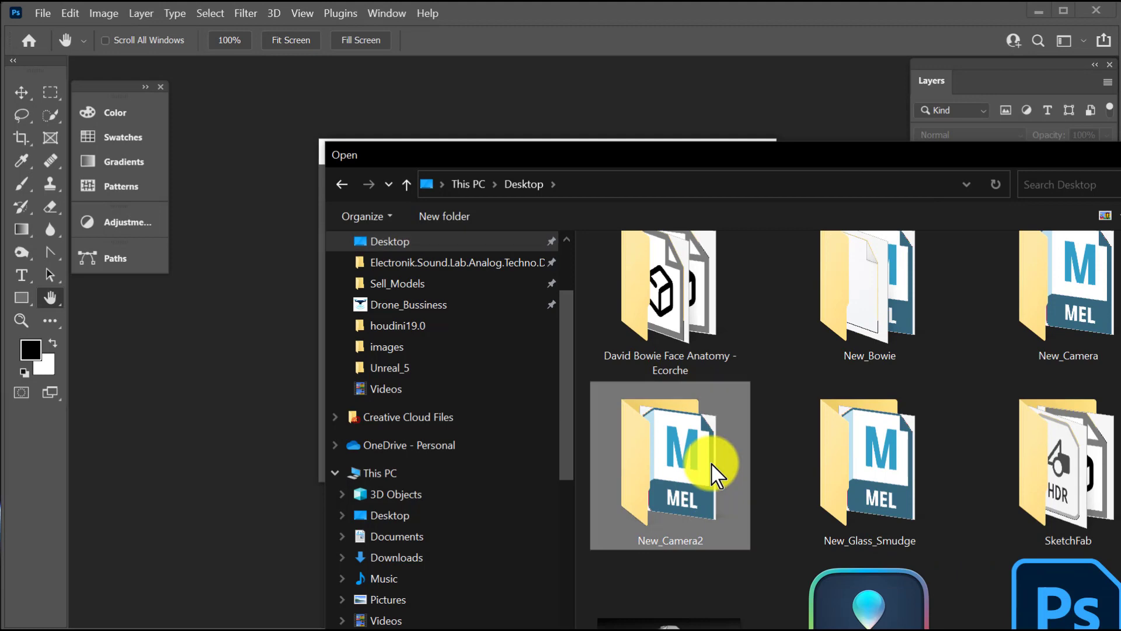
{"action": "double_click", "coordinate": [717, 475]}
{"action": "double_click", "coordinate": [677, 367]}
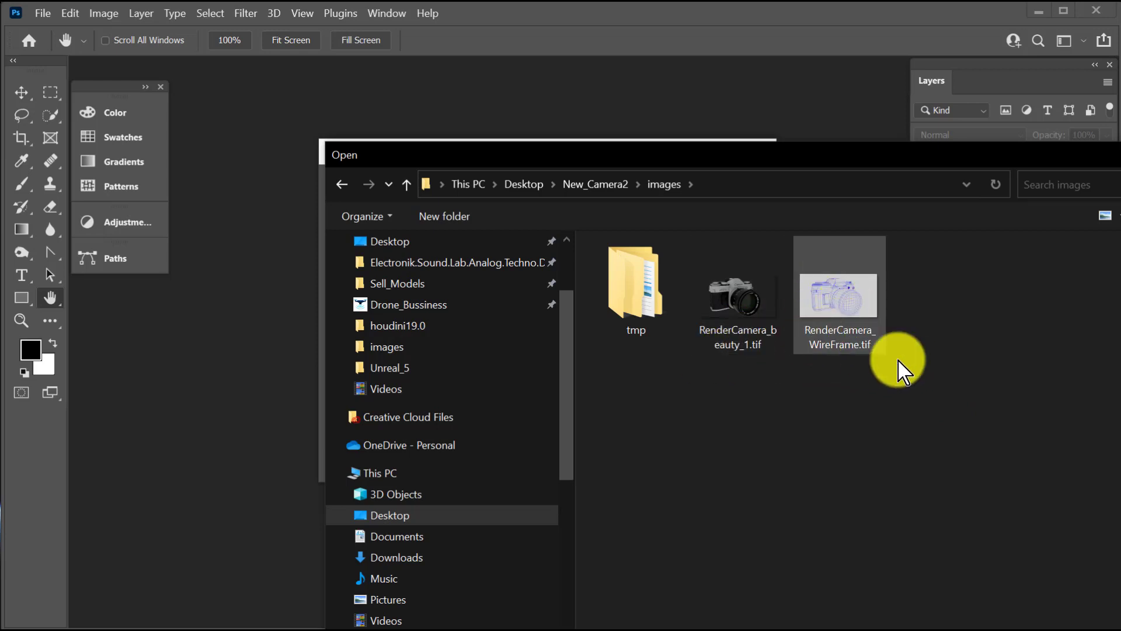
Load RenderCamera_beauty_1.tif and RenderCamera_WireFrame.tif together as layers of one new document.
{"action": "left_click_drag", "start_coordinate": [938, 388], "coordinate": [776, 304]}
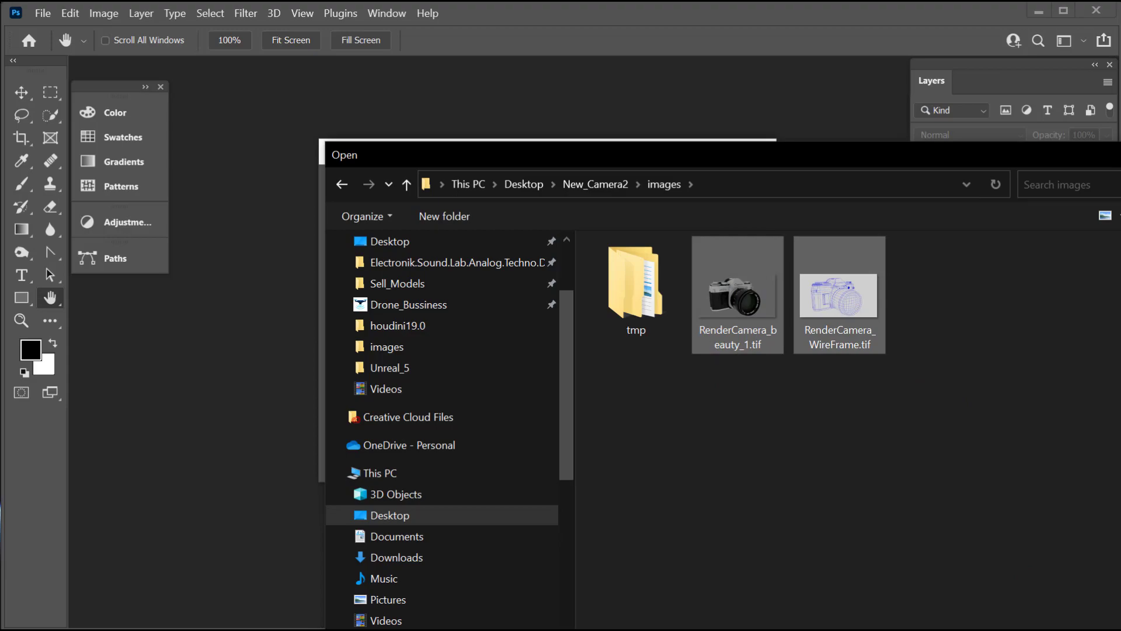
{"action": "key", "text": "Return"}
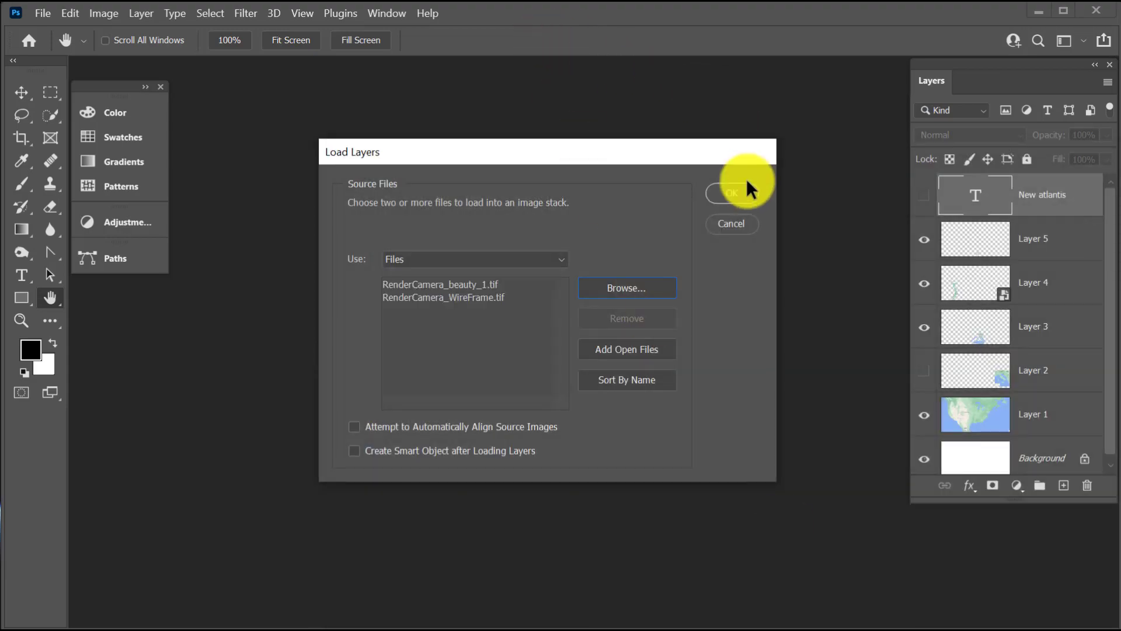
{"action": "left_click", "coordinate": [731, 192]}
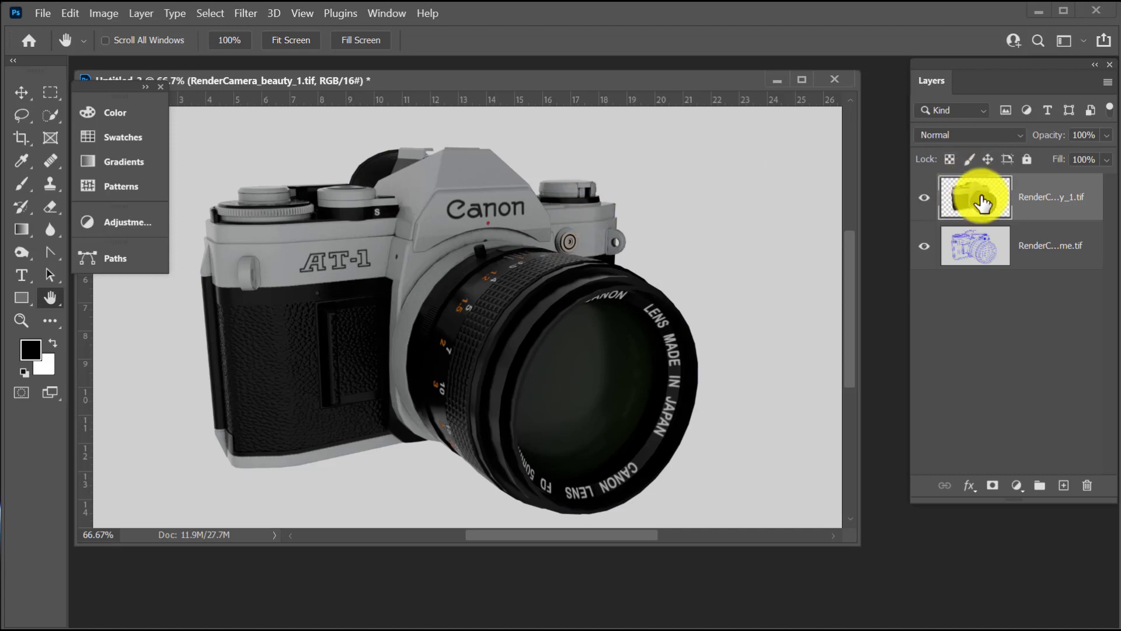
Move the RenderCamera_beauty_1.tif layer below the RenderCamera_WireFrame.tif layer.
{"action": "left_click_drag", "start_coordinate": [994, 201], "coordinate": [996, 277]}
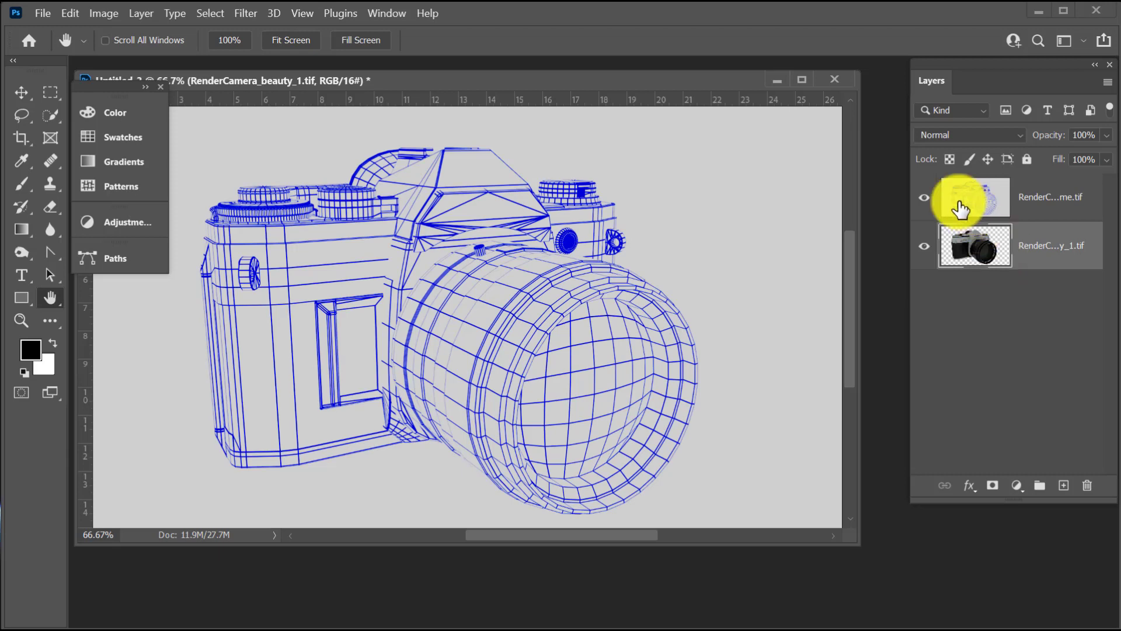
{"action": "left_click", "coordinate": [979, 195]}
{"action": "left_click", "coordinate": [961, 234]}
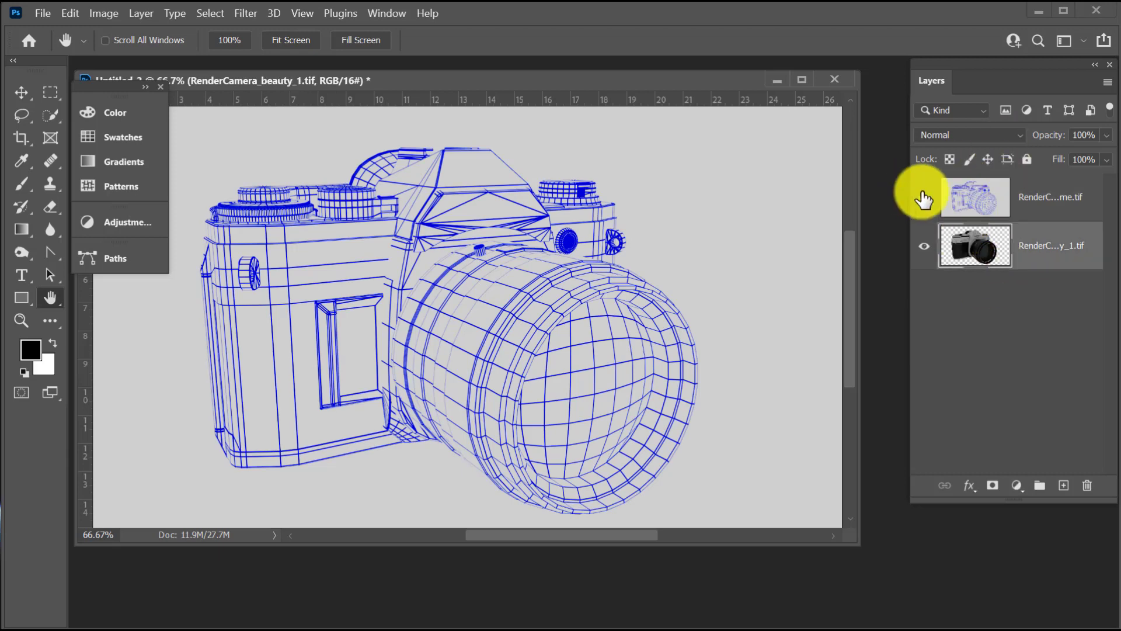
Hide the wireframe layer, load the beauty layer's camera outline as a selection, and widen the layer list.
{"action": "left_click", "coordinate": [927, 201]}
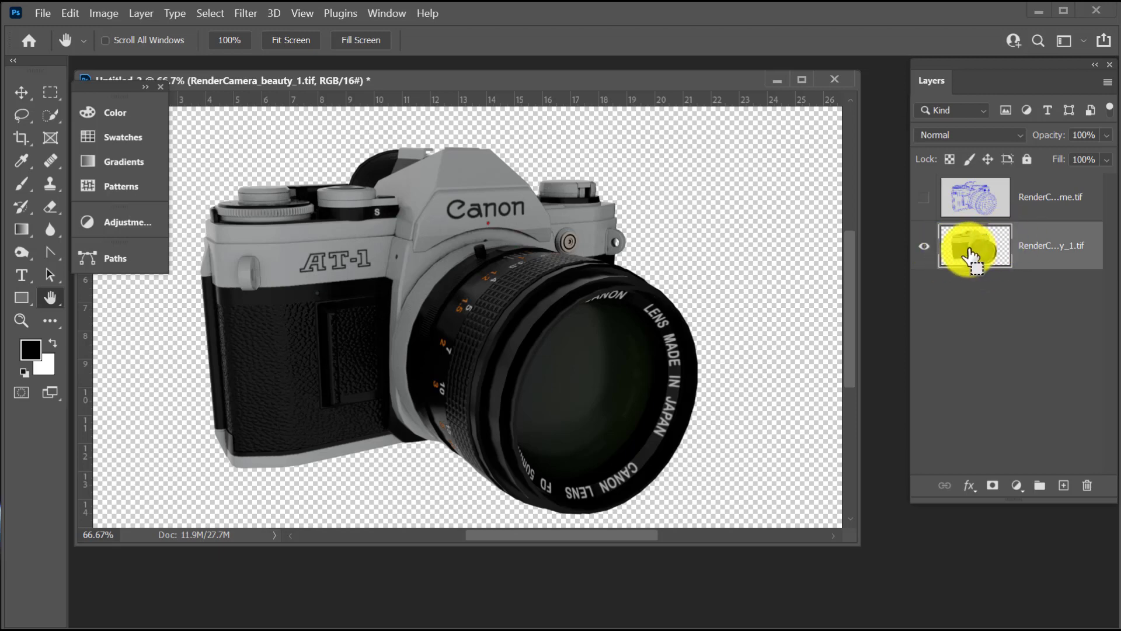
{"action": "left_click", "coordinate": [969, 256], "text": "ctrl"}
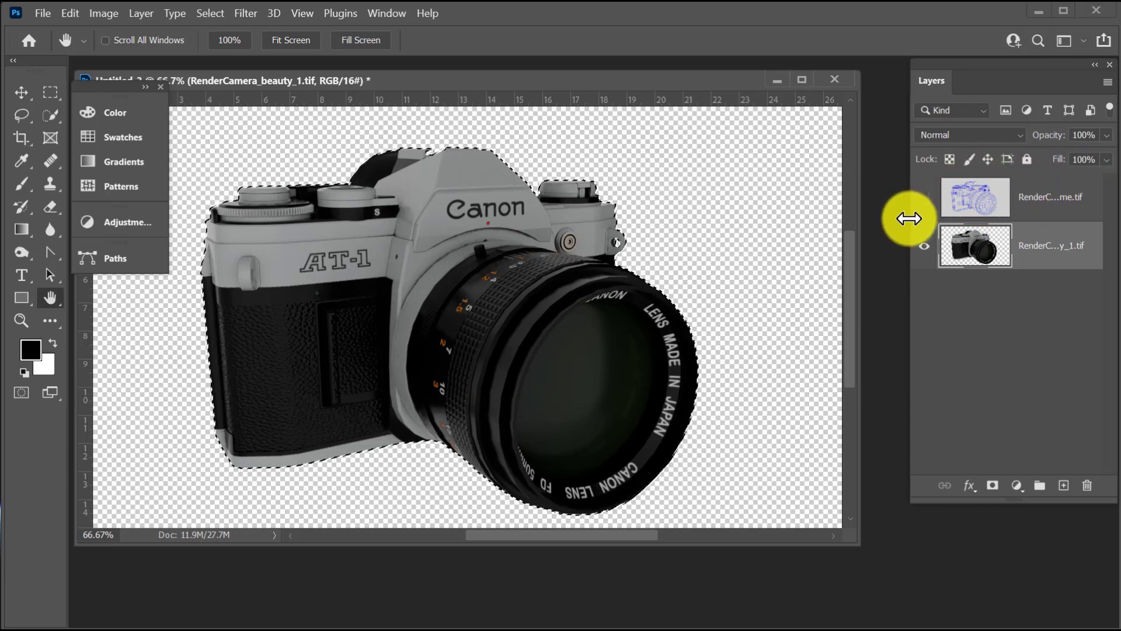
{"action": "left_click_drag", "start_coordinate": [908, 218], "coordinate": [836, 222]}
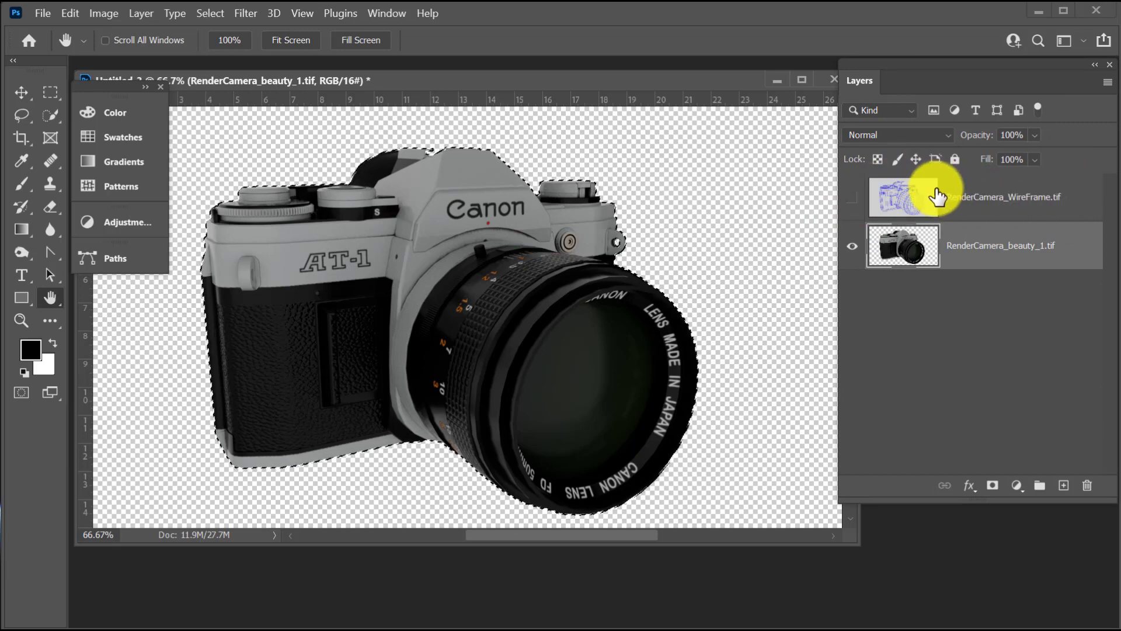
Show the RenderCamera_WireFrame.tif layer again and add a layer mask to it from the camera selection.
{"action": "left_click", "coordinate": [852, 198]}
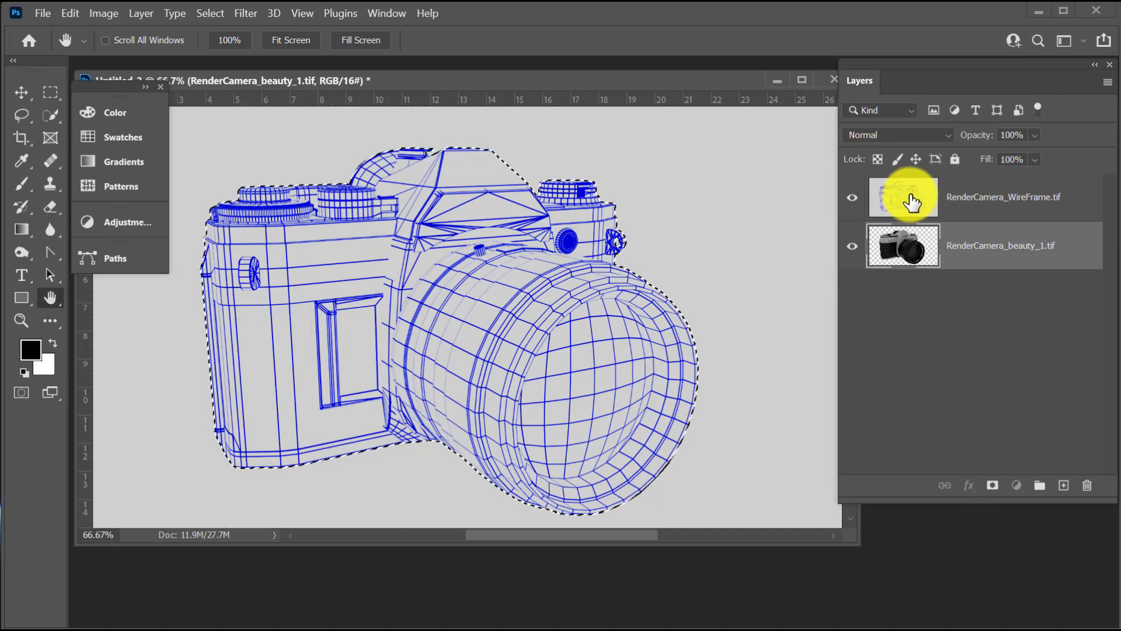
{"action": "left_click", "coordinate": [911, 202]}
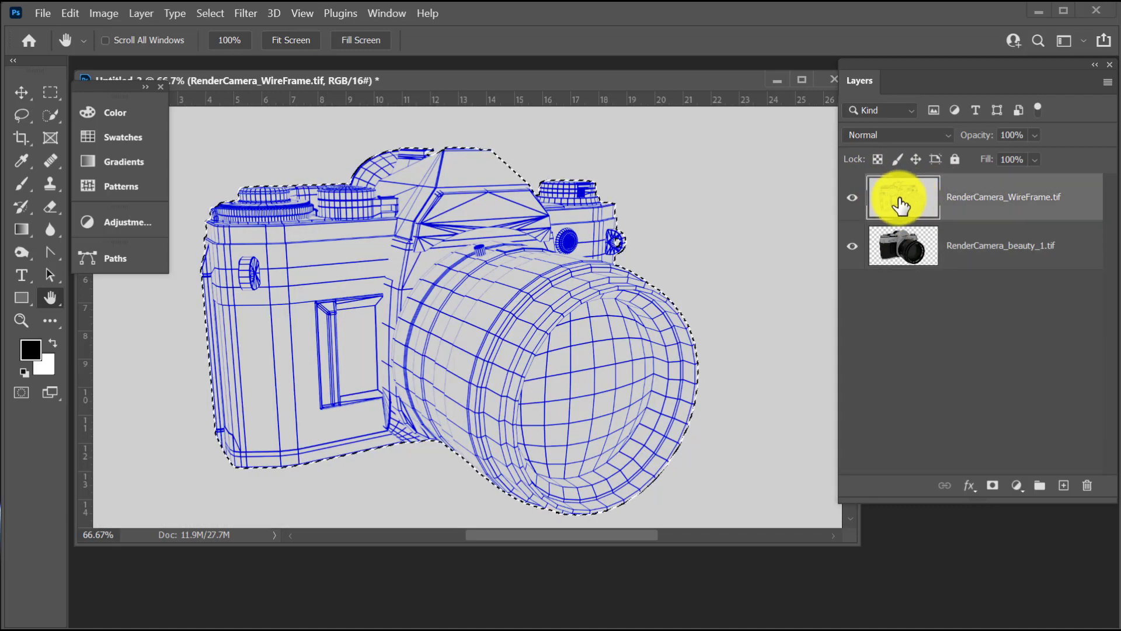
{"action": "left_click", "coordinate": [992, 487]}
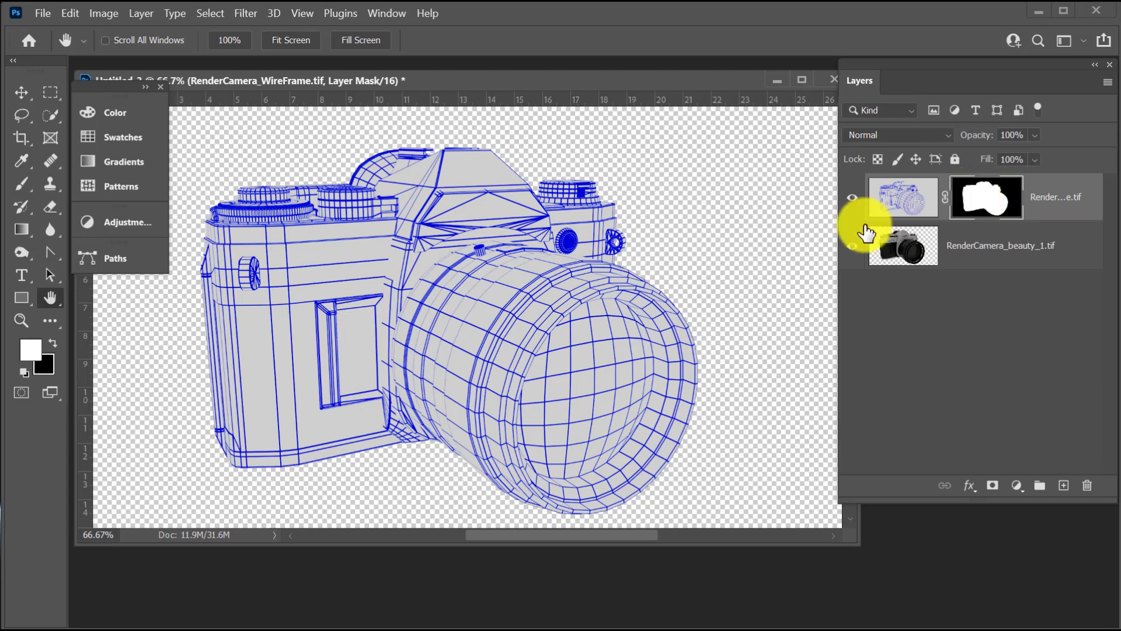
Invert the wireframe layer's mask and set the Brush tool to a size of 200.
{"action": "key", "text": "ctrl+i"}
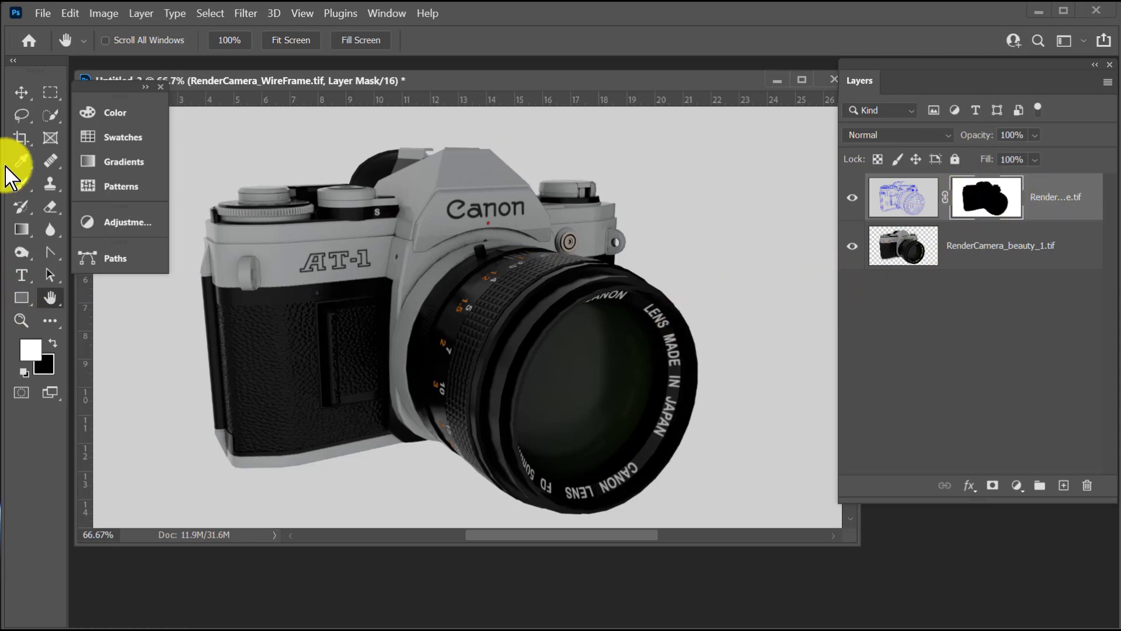
{"action": "left_click", "coordinate": [21, 186]}
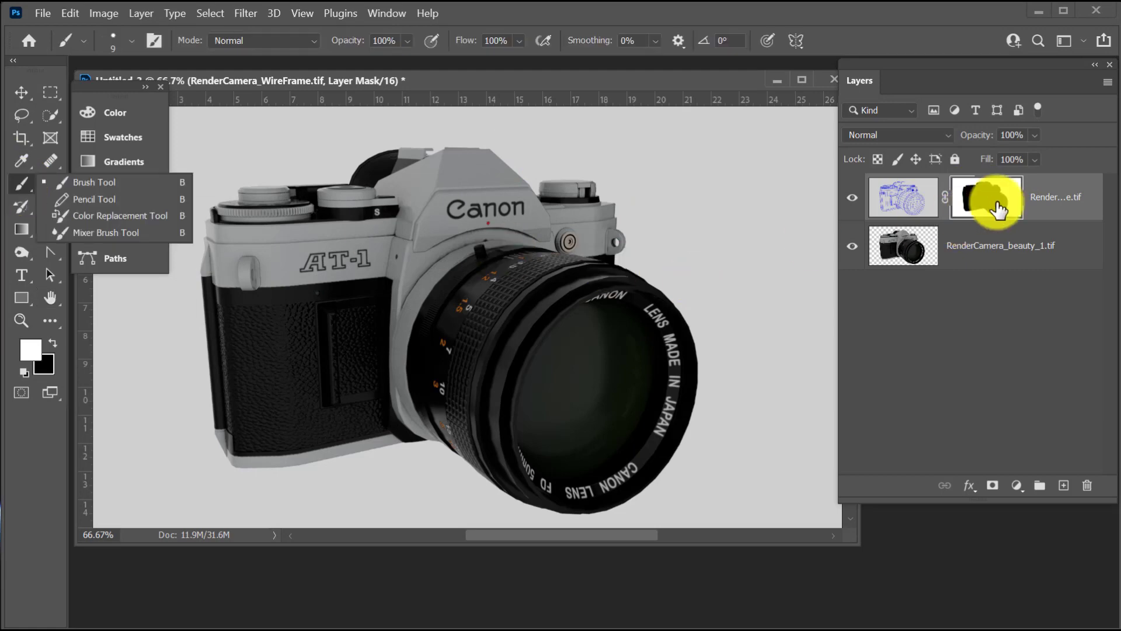
{"action": "left_click", "coordinate": [98, 184]}
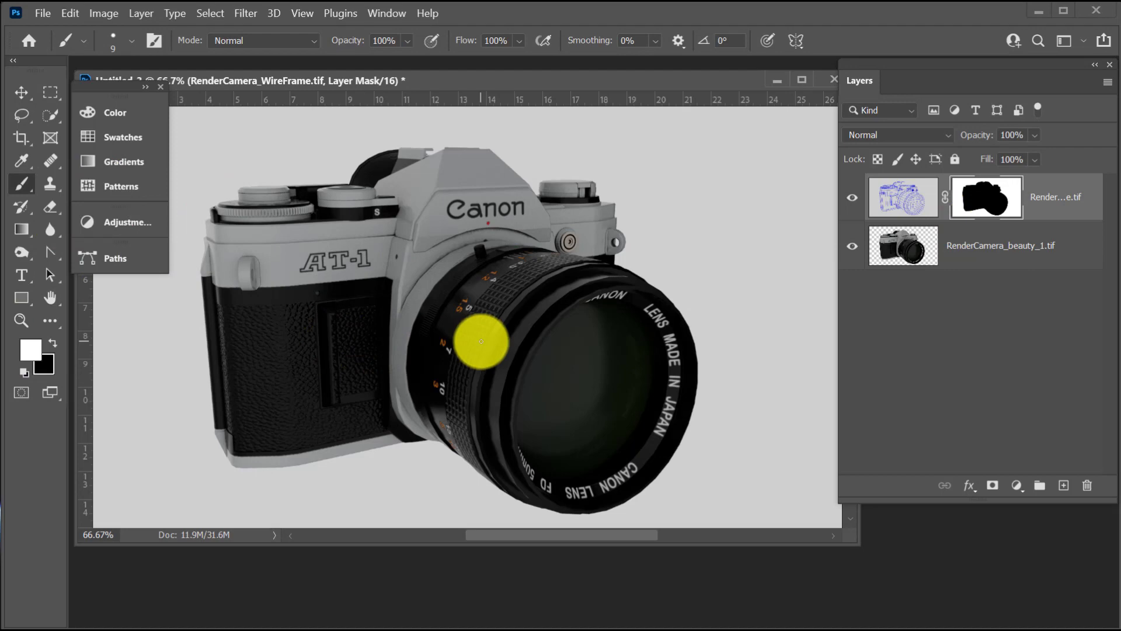
{"action": "key", "text": "bracketleft"}
{"action": "key", "text": "bracketleft"}
{"action": "key", "text": "bracketleft"}
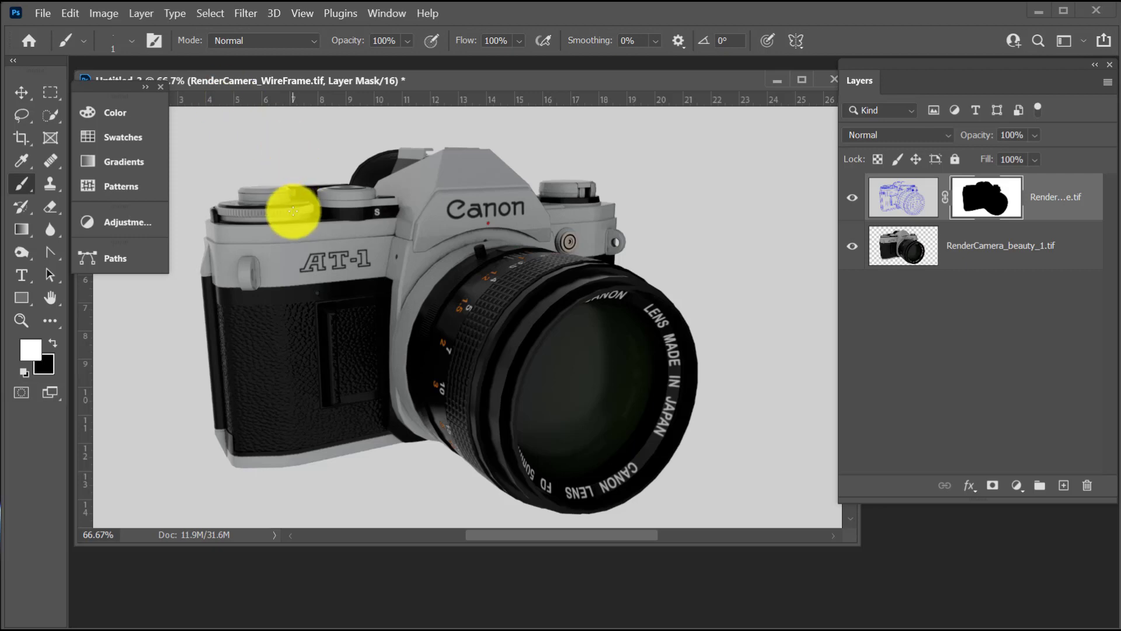
{"action": "key", "text": "bracketright"}
{"action": "key", "text": "bracketright"}
{"action": "key", "text": "bracketright"}
{"action": "key", "text": "bracketright"}
{"action": "key", "text": "bracketright"}
{"action": "key", "text": "bracketright"}
{"action": "key", "text": "bracketright"}
{"action": "key", "text": "bracketright"}
{"action": "key", "text": "bracketright"}
{"action": "key", "text": "bracketright"}
{"action": "key", "text": "bracketright"}
{"action": "key", "text": "bracketright"}
{"action": "key", "text": "bracketright"}
{"action": "key", "text": "bracketright"}
{"action": "key", "text": "bracketright"}
{"action": "key", "text": "bracketright"}
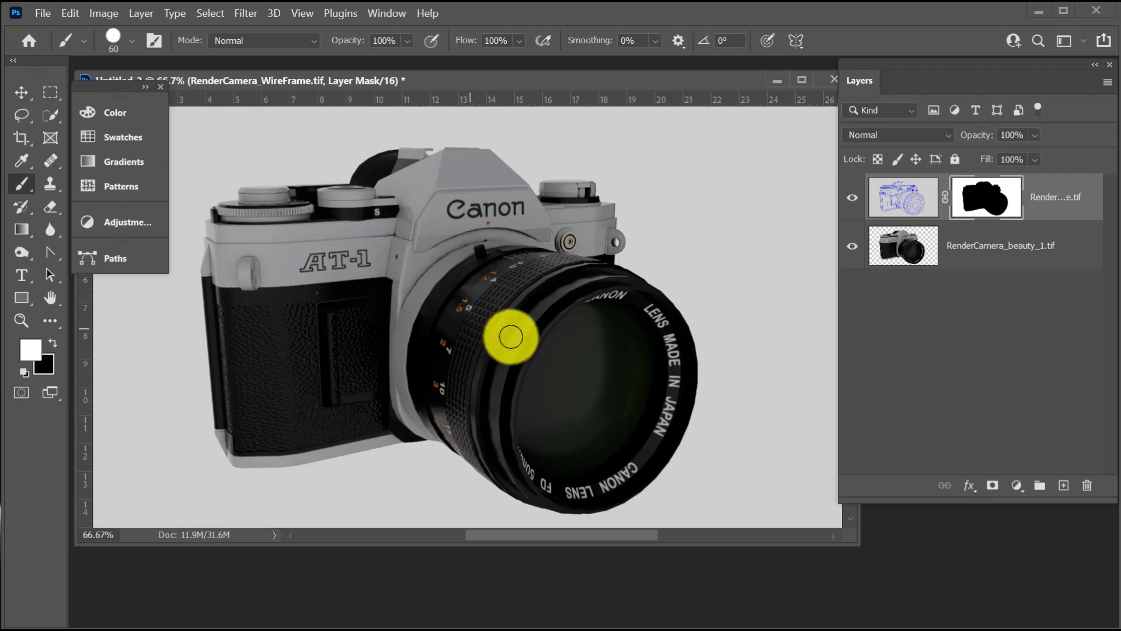
{"action": "key", "text": "bracketright"}
{"action": "key", "text": "bracketright"}
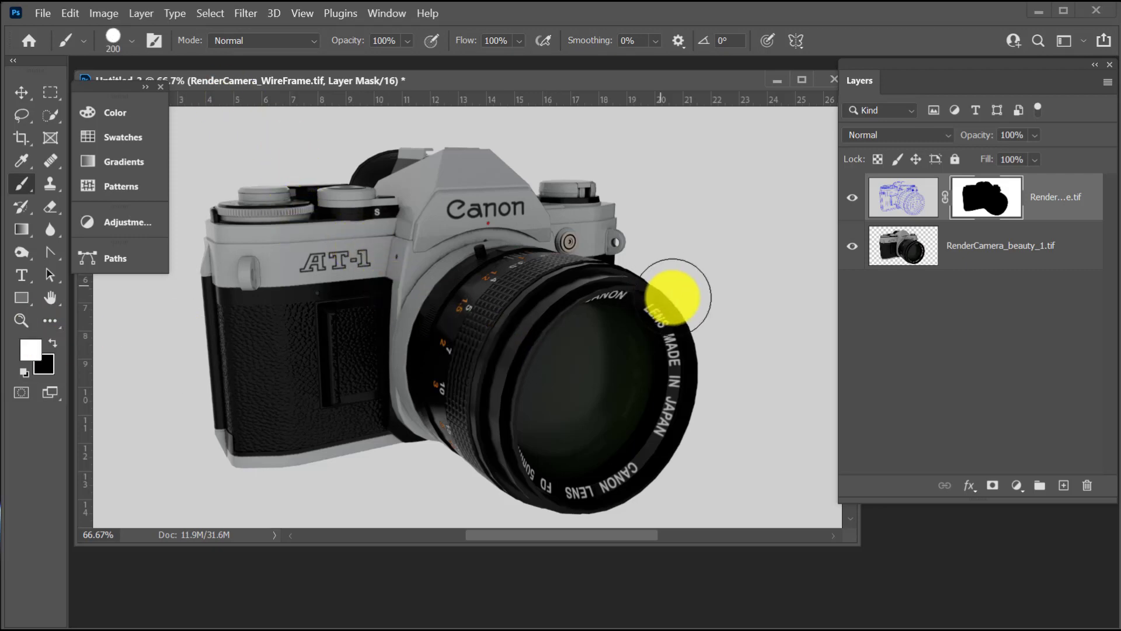
Try revealing the wireframe over the front lens with Linear Dodge (Add) blending, and brush black on the wireframe image itself.
{"action": "mouse_move", "coordinate": [616, 313]}
{"action": "left_mouse_down"}
{"action": "mouse_move", "coordinate": [652, 323]}
{"action": "mouse_move", "coordinate": [658, 393]}
{"action": "mouse_move", "coordinate": [613, 358]}
{"action": "mouse_move", "coordinate": [646, 297]}
{"action": "mouse_move", "coordinate": [683, 292]}
{"action": "left_mouse_up"}
{"action": "left_click", "coordinate": [905, 195]}
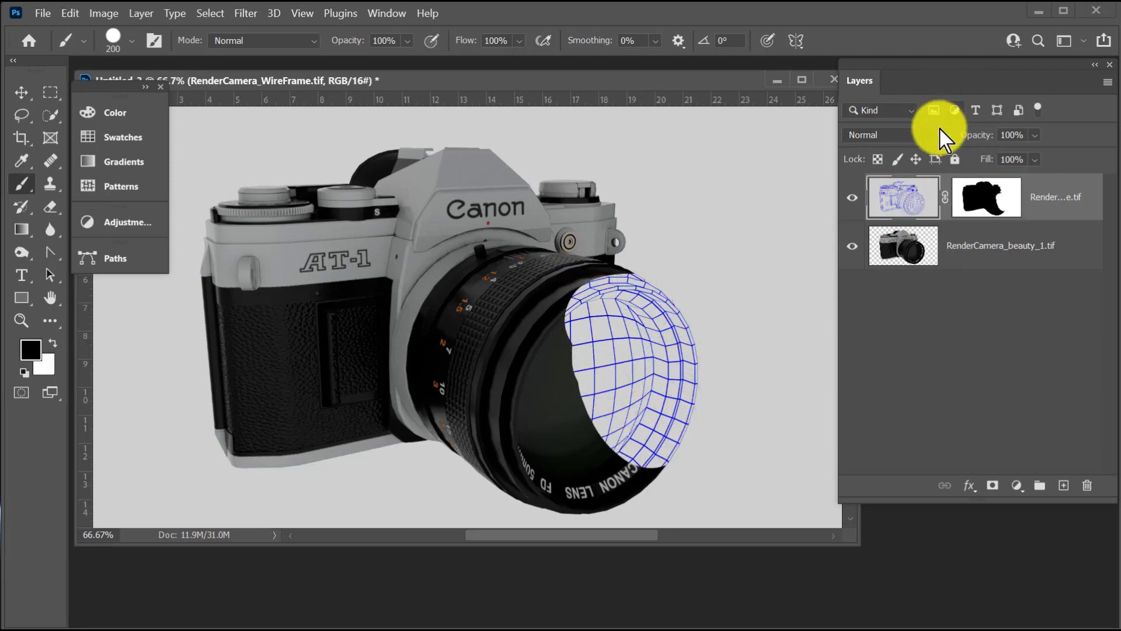
{"action": "left_click", "coordinate": [934, 135]}
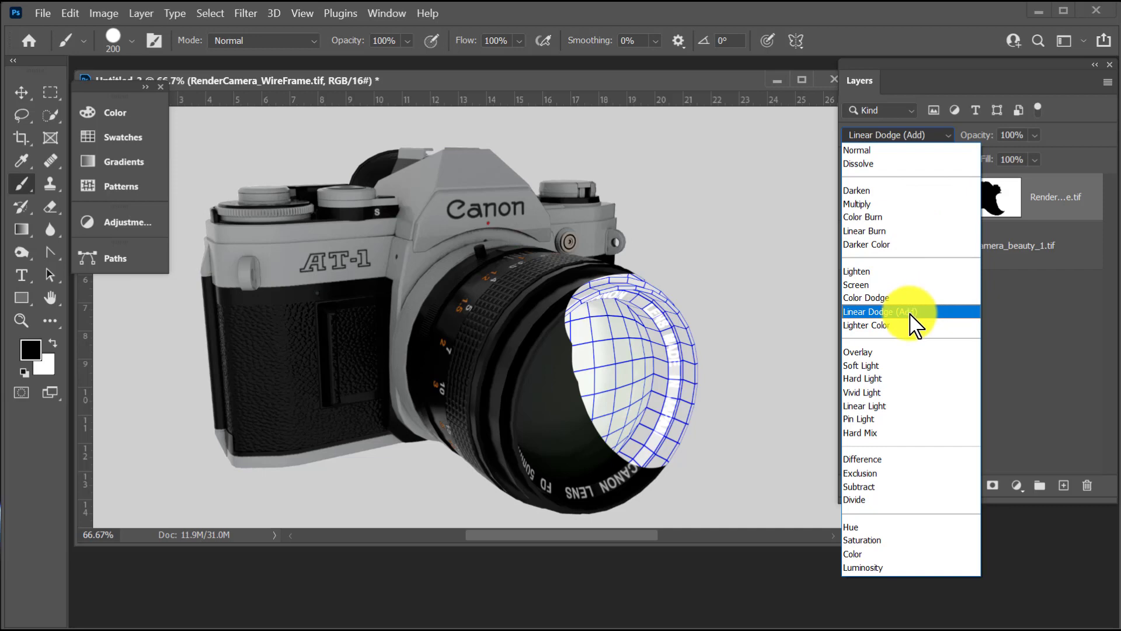
{"action": "left_click", "coordinate": [909, 313]}
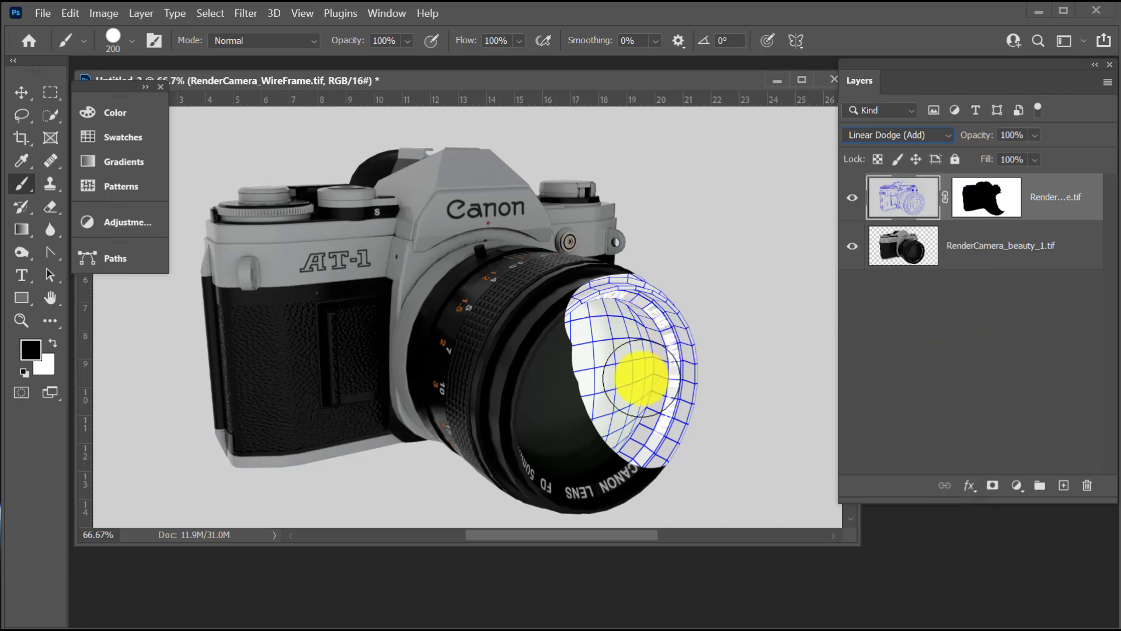
{"action": "left_click_drag", "start_coordinate": [637, 417], "coordinate": [632, 470]}
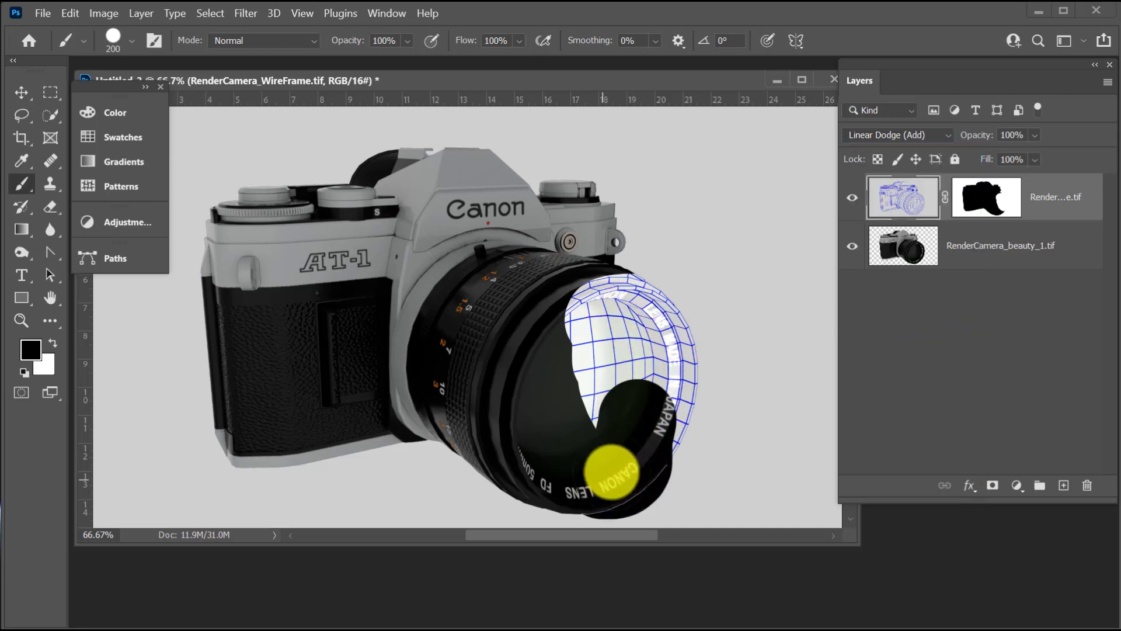
Undo the black brush stroke, the Linear Dodge (Add) blending and the mask painting on the wireframe layer.
{"action": "key", "text": "ctrl+z"}
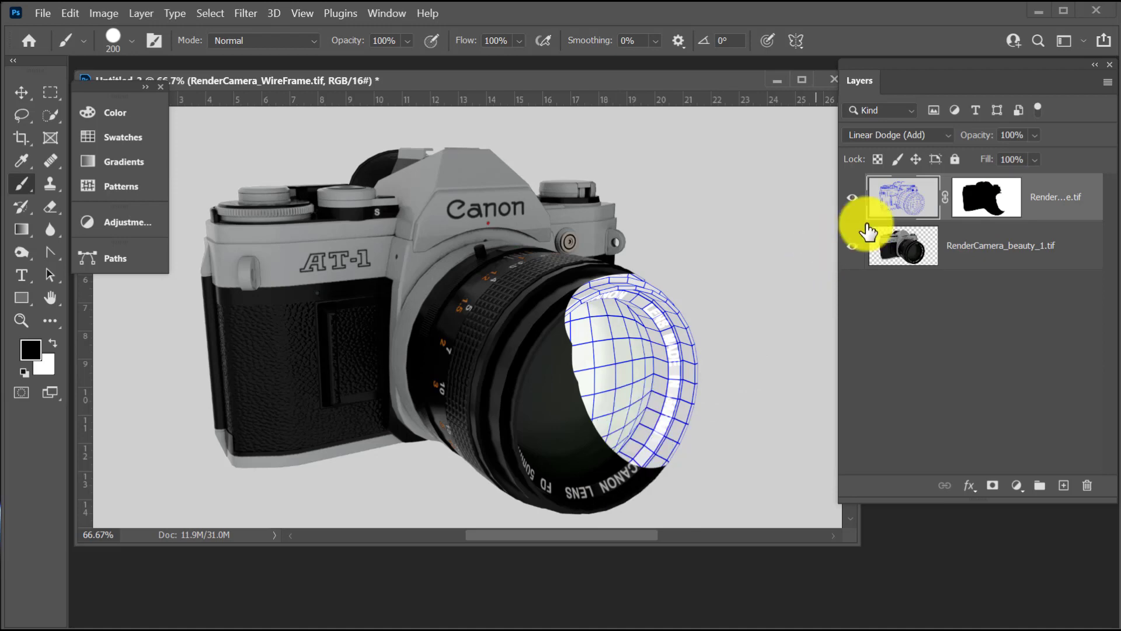
{"action": "key", "text": "ctrl+z"}
{"action": "key", "text": "ctrl+z"}
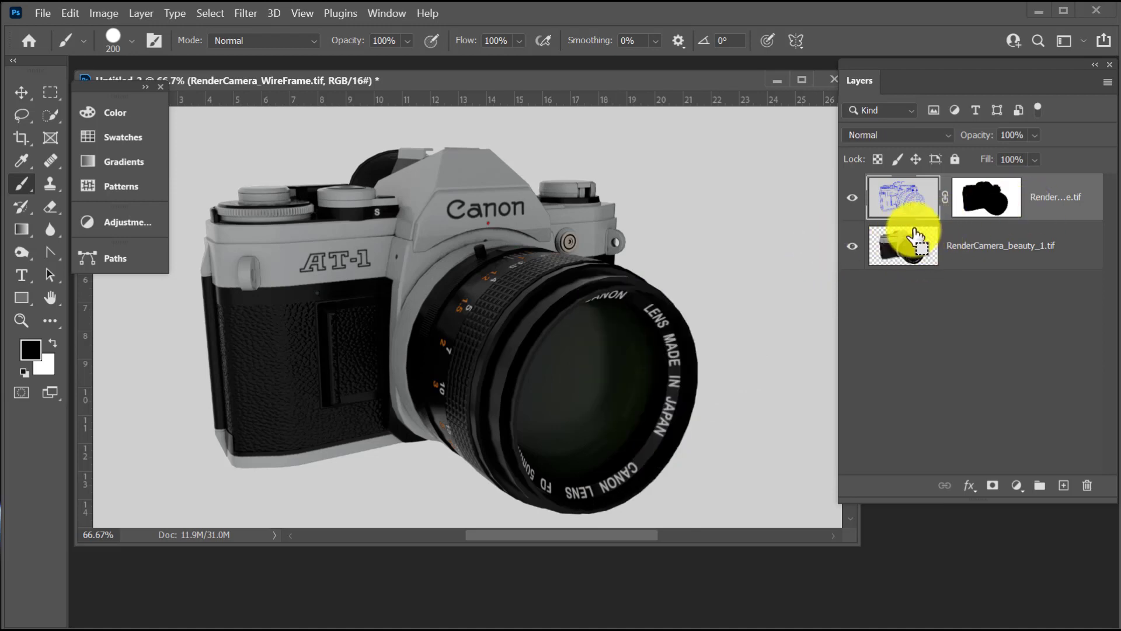
Select the camera outline from the beauty layer and paint the wireframe layer's mask white over the lens, viewfinder hump and adjoining body end.
{"action": "left_click", "coordinate": [906, 262], "text": "ctrl"}
{"action": "left_click", "coordinate": [983, 196]}
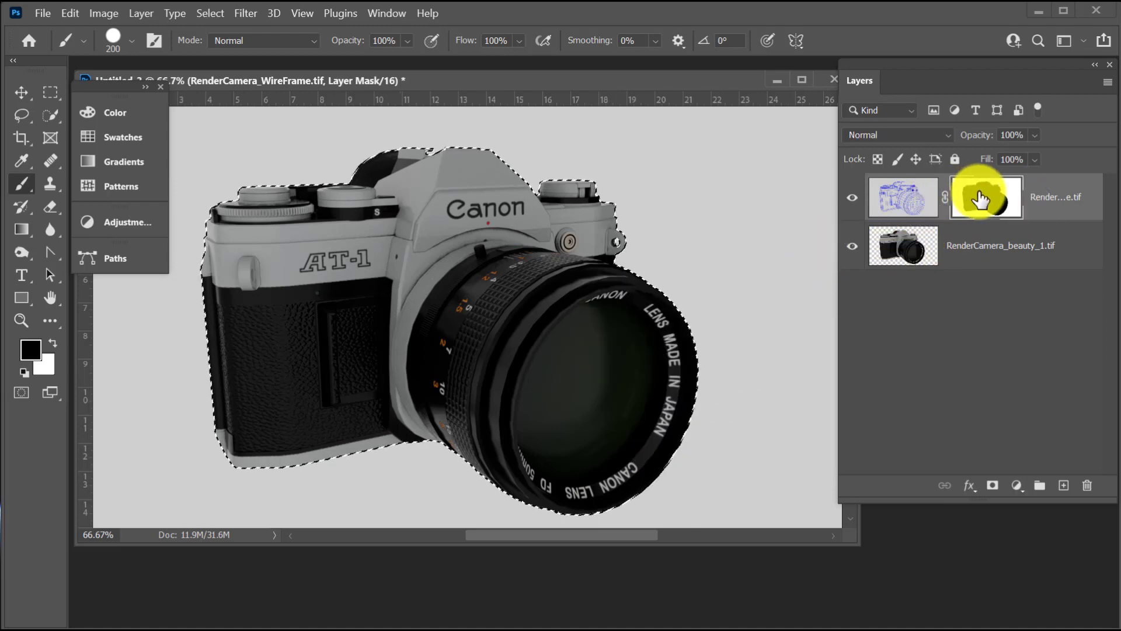
{"action": "key", "text": "x"}
{"action": "mouse_move", "coordinate": [630, 358]}
{"action": "left_mouse_down"}
{"action": "mouse_move", "coordinate": [688, 345]}
{"action": "mouse_move", "coordinate": [667, 406]}
{"action": "mouse_move", "coordinate": [620, 461]}
{"action": "mouse_move", "coordinate": [628, 358]}
{"action": "mouse_move", "coordinate": [602, 306]}
{"action": "mouse_move", "coordinate": [580, 320]}
{"action": "mouse_move", "coordinate": [573, 481]}
{"action": "mouse_move", "coordinate": [555, 405]}
{"action": "mouse_move", "coordinate": [599, 295]}
{"action": "left_mouse_up"}
{"action": "mouse_move", "coordinate": [608, 256]}
{"action": "left_mouse_down"}
{"action": "mouse_move", "coordinate": [540, 202]}
{"action": "mouse_move", "coordinate": [496, 265]}
{"action": "mouse_move", "coordinate": [530, 412]}
{"action": "mouse_move", "coordinate": [503, 443]}
{"action": "mouse_move", "coordinate": [483, 170]}
{"action": "mouse_move", "coordinate": [450, 184]}
{"action": "mouse_move", "coordinate": [488, 363]}
{"action": "mouse_move", "coordinate": [584, 238]}
{"action": "mouse_move", "coordinate": [713, 483]}
{"action": "mouse_move", "coordinate": [603, 483]}
{"action": "left_mouse_up"}
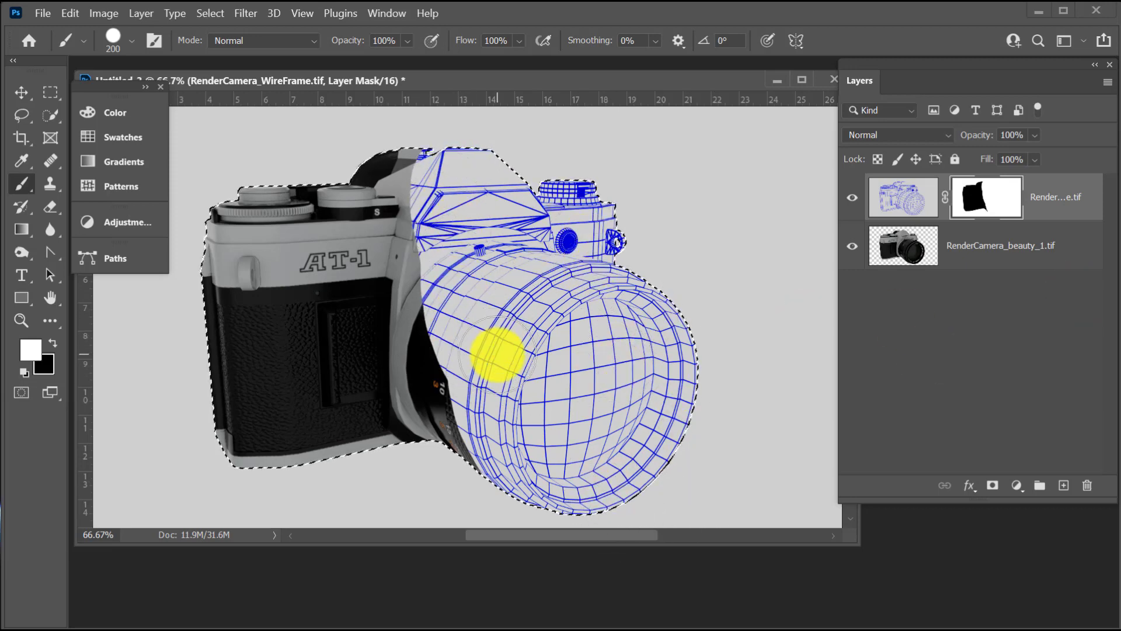
Paint the wireframe layer's mask black over the Canon nameplate and the rear edge of the lens barrel.
{"action": "key", "text": "x"}
{"action": "mouse_move", "coordinate": [426, 388]}
{"action": "left_mouse_down"}
{"action": "mouse_move", "coordinate": [430, 316]}
{"action": "mouse_move", "coordinate": [413, 192]}
{"action": "mouse_move", "coordinate": [425, 205]}
{"action": "mouse_move", "coordinate": [508, 213]}
{"action": "mouse_move", "coordinate": [383, 96]}
{"action": "left_mouse_up"}
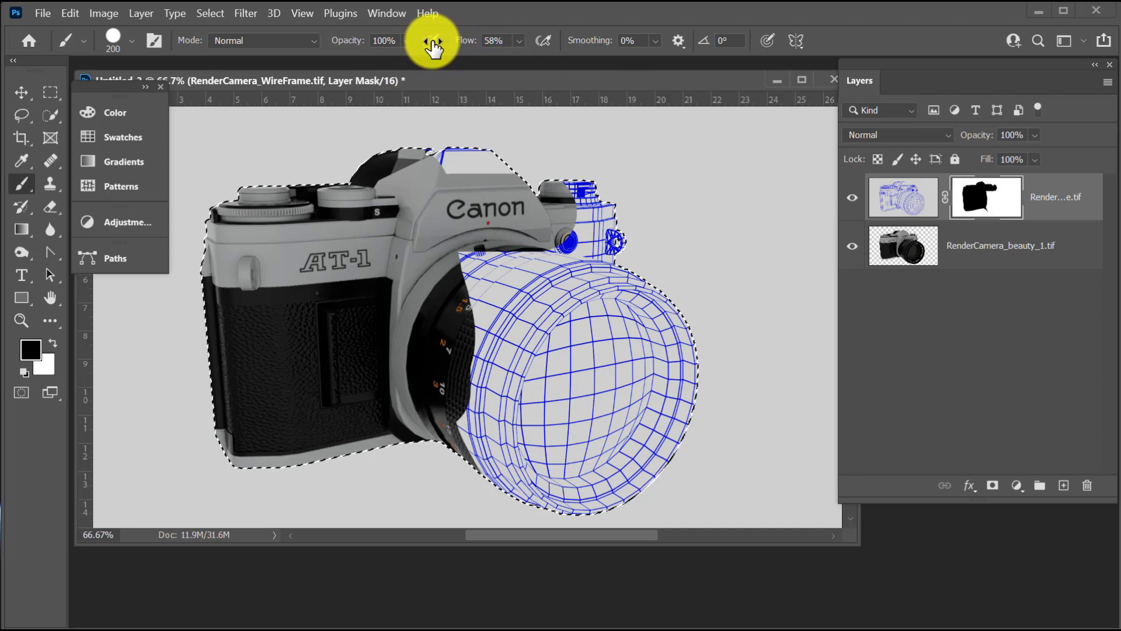
Set the brush to 65% opacity and 58% flow, and paint the mask white over the nameplate and rear lens barrel.
{"action": "left_click_drag", "start_coordinate": [368, 44], "coordinate": [354, 49]}
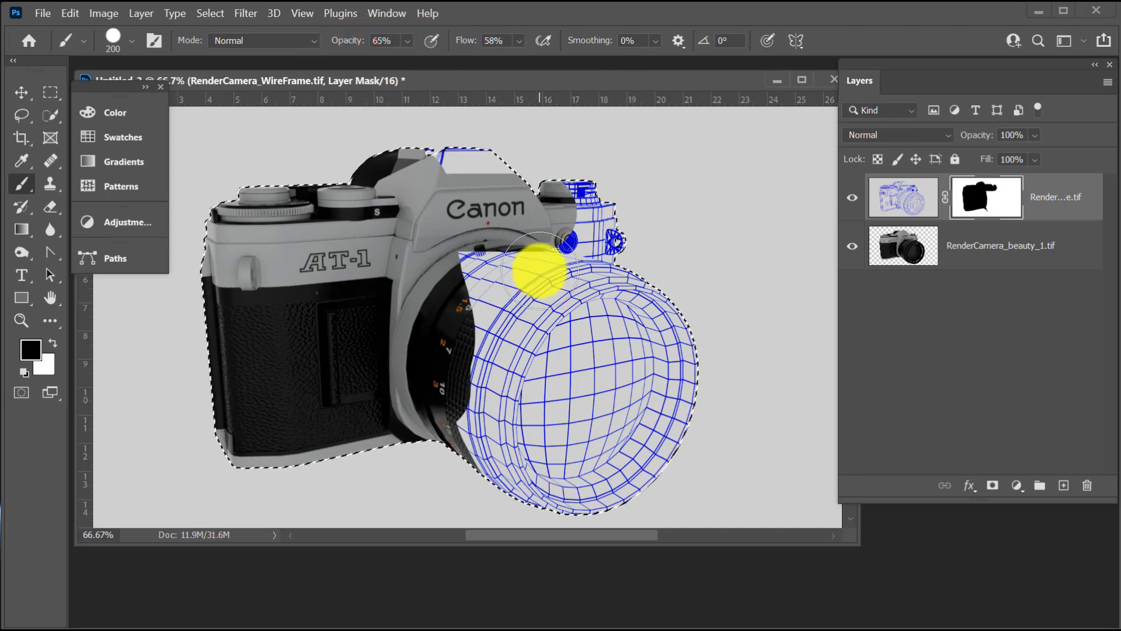
{"action": "key", "text": "x"}
{"action": "mouse_move", "coordinate": [483, 208]}
{"action": "left_mouse_down"}
{"action": "mouse_move", "coordinate": [522, 212]}
{"action": "mouse_move", "coordinate": [420, 220]}
{"action": "mouse_move", "coordinate": [491, 180]}
{"action": "mouse_move", "coordinate": [450, 245]}
{"action": "mouse_move", "coordinate": [438, 356]}
{"action": "mouse_move", "coordinate": [483, 418]}
{"action": "left_mouse_up"}
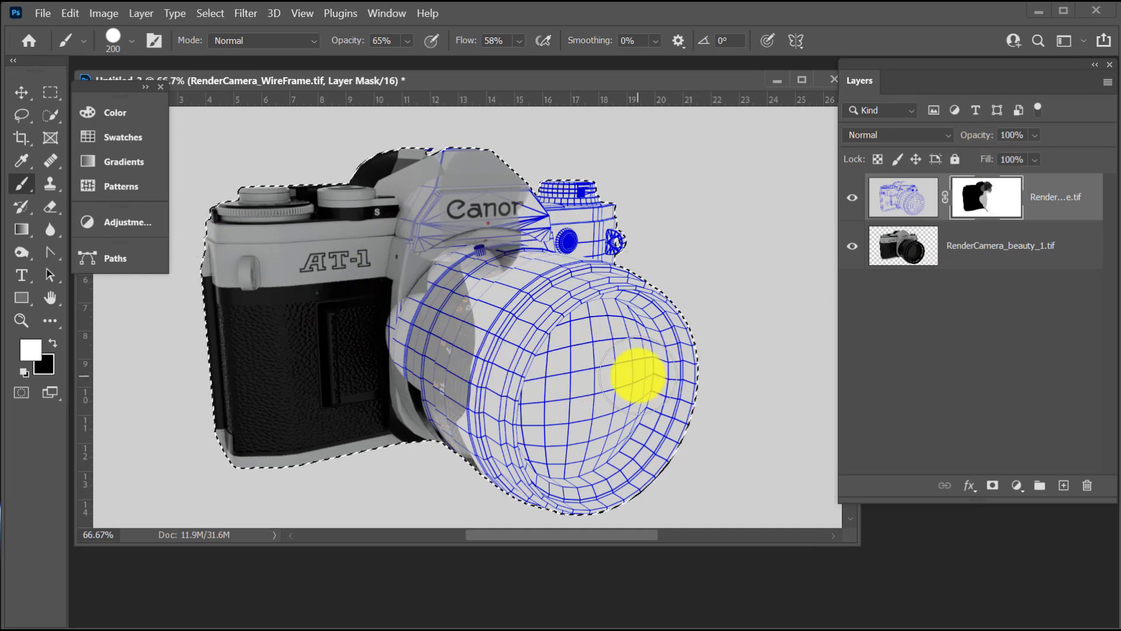
{"action": "mouse_move", "coordinate": [509, 322]}
{"action": "left_mouse_down"}
{"action": "mouse_move", "coordinate": [445, 313]}
{"action": "mouse_move", "coordinate": [438, 325]}
{"action": "left_mouse_up"}
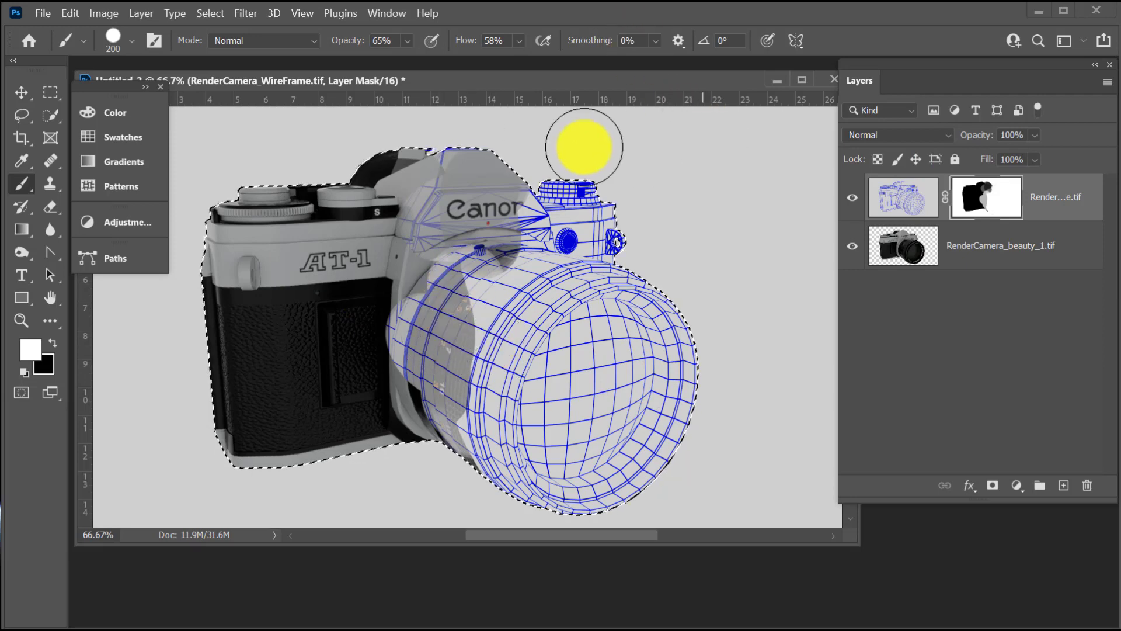